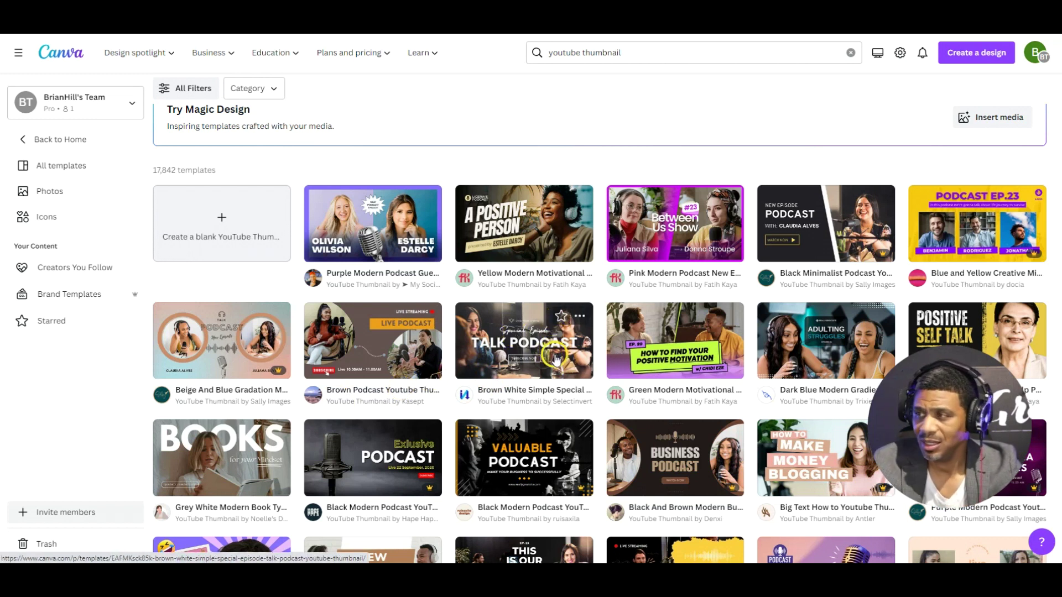
Preview the Talk Podcast YouTube thumbnail template and start customizing it in the editor
scroll(612, 366, "down", 2)
scroll(602, 368, "up", 3)
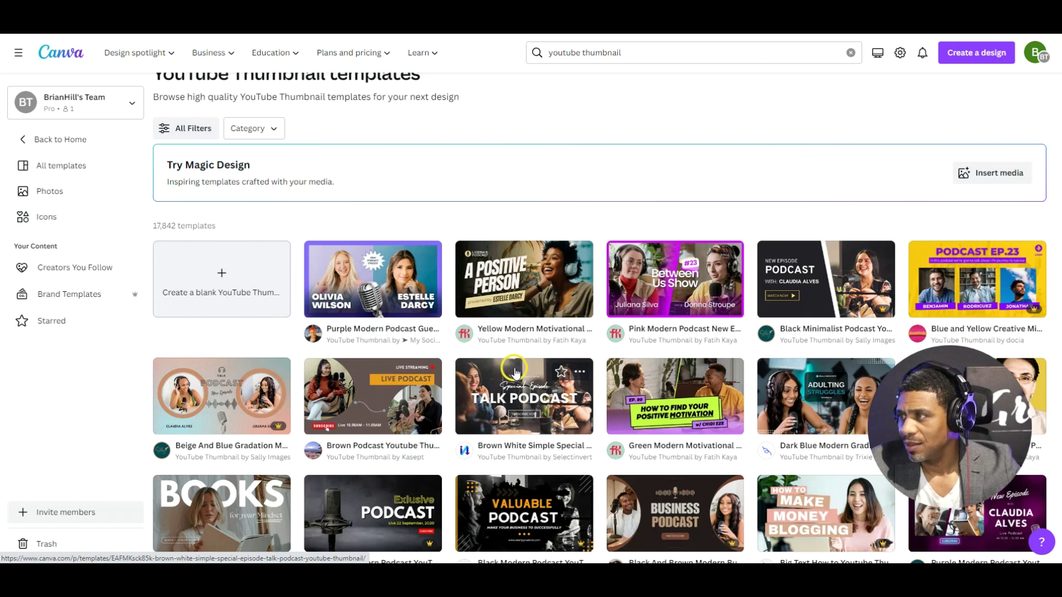
left_click(514, 372)
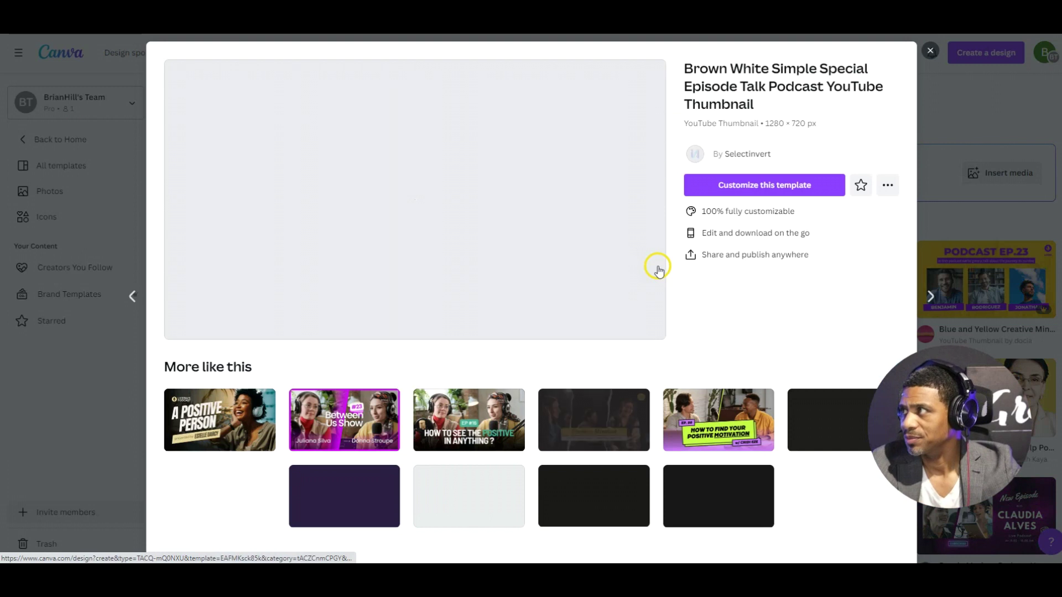
left_click(765, 188)
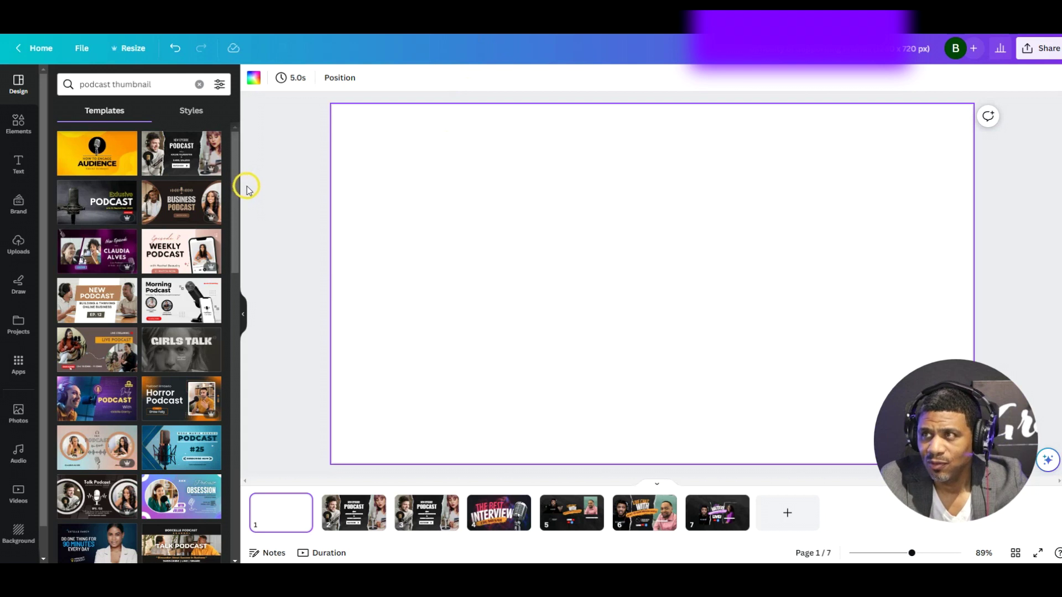
left_click(167, 81)
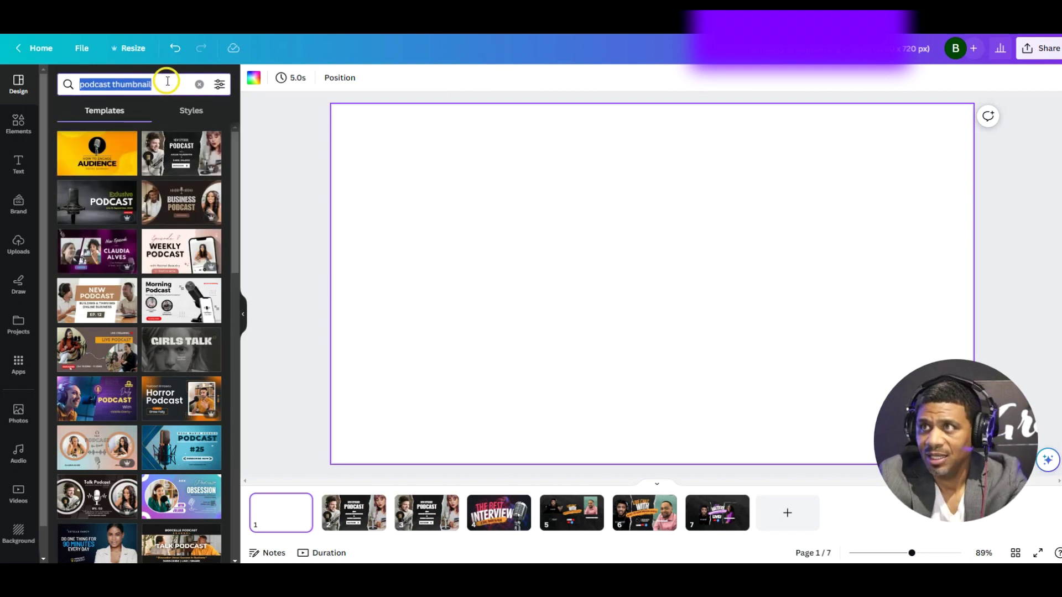
type("podc")
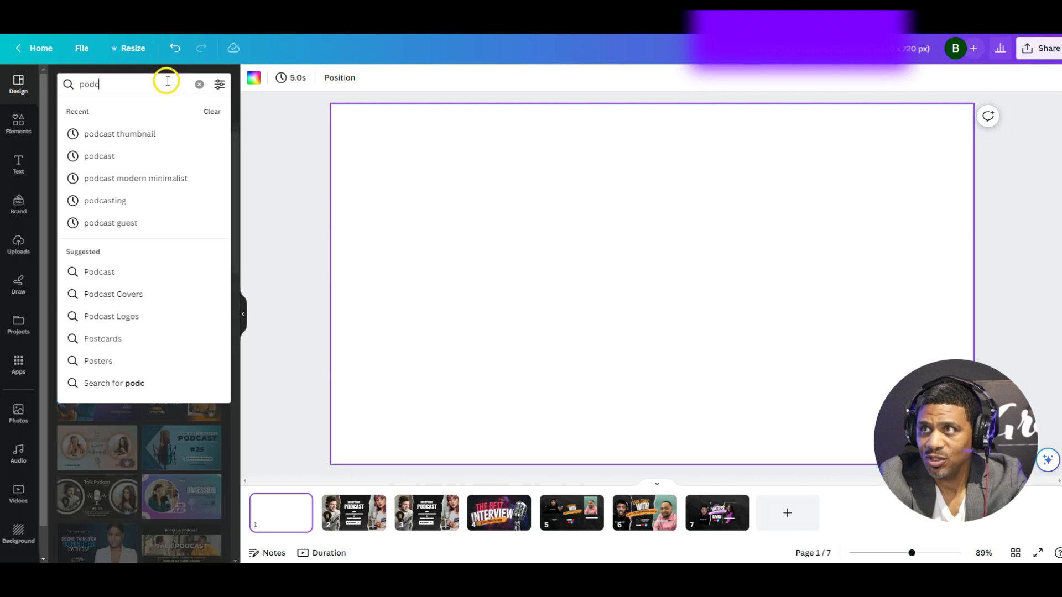
type("ast th")
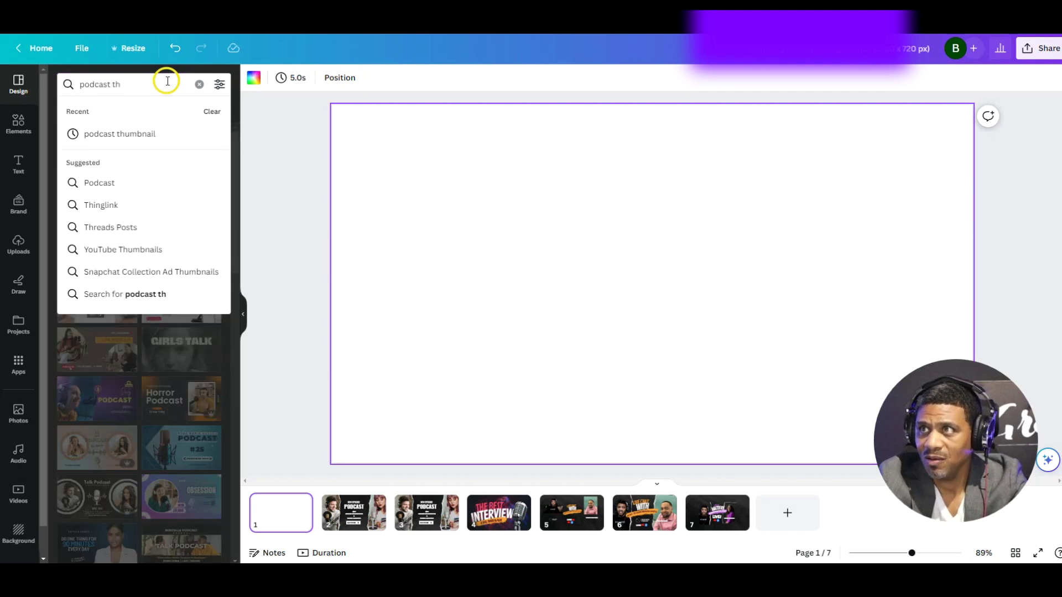
type("umbnail")
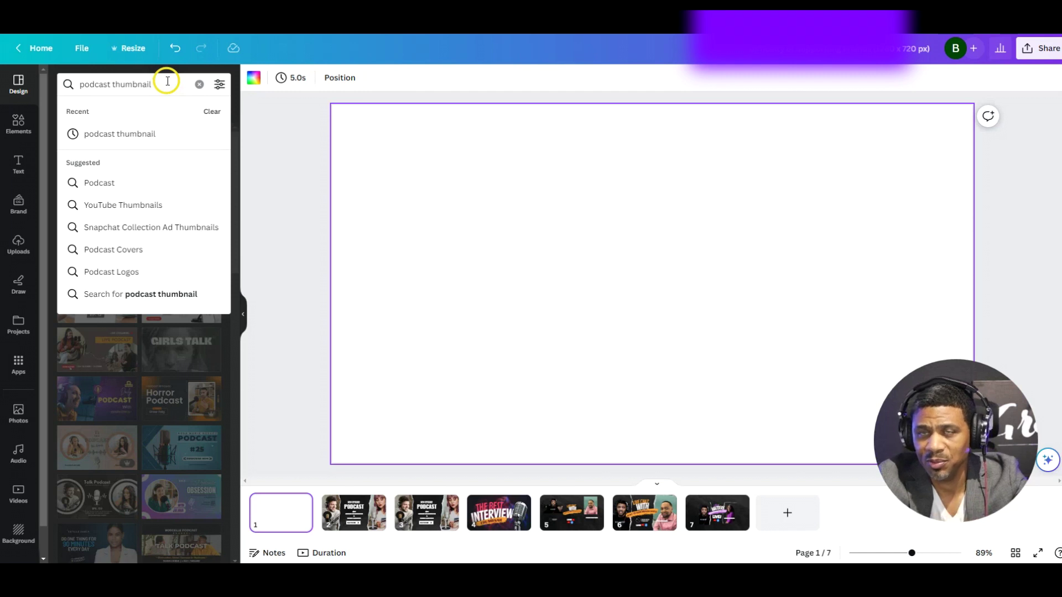
key("Return")
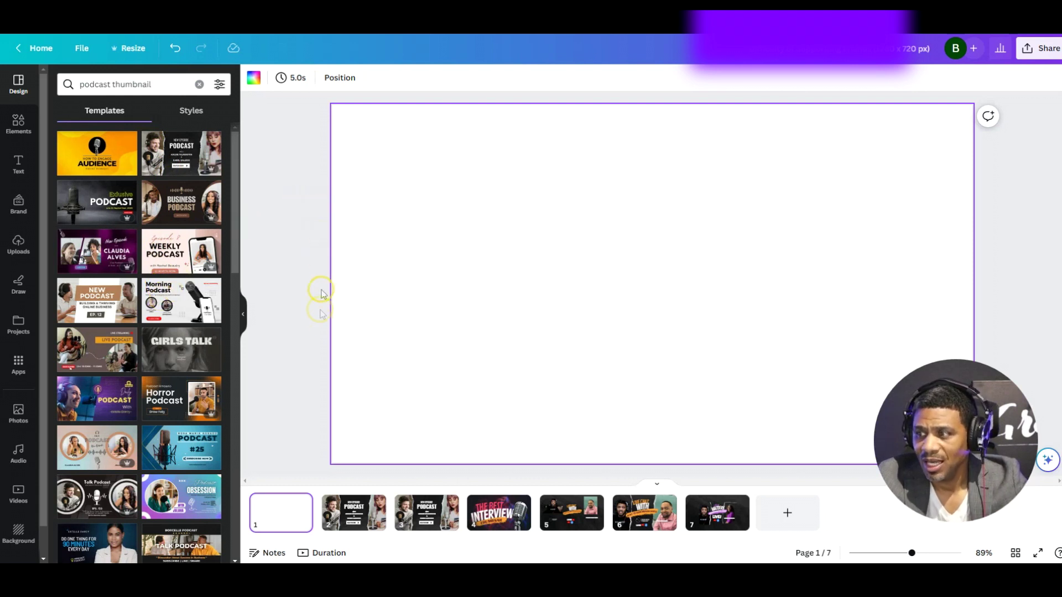
Apply the Black Ripped Podcast thumbnail (NEW EPISODE PODCAST, WATCH NOW) to page 1
left_click(173, 154)
left_click(379, 230)
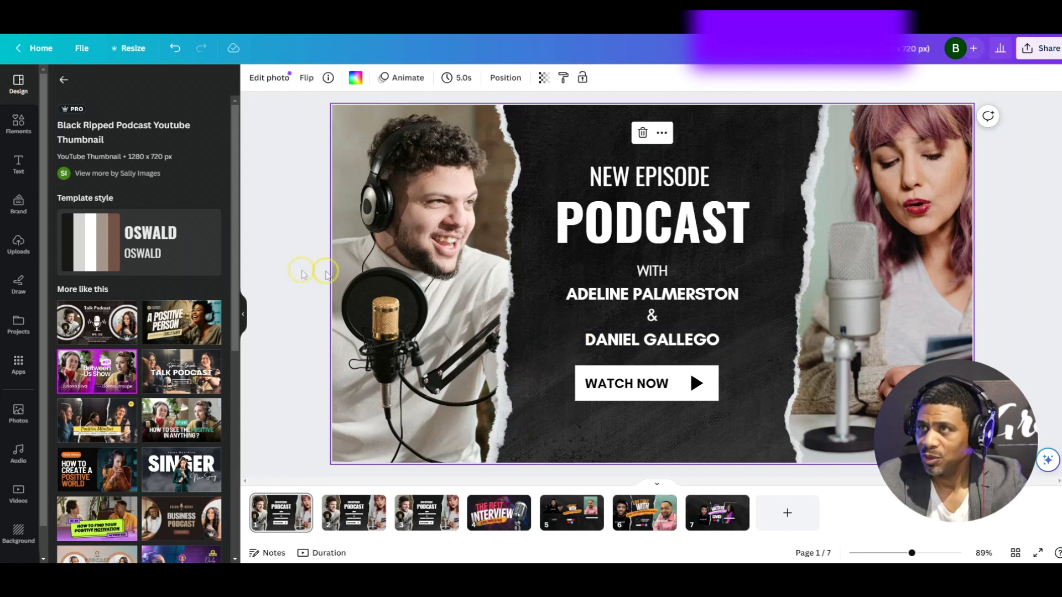
Re-run the 'podcast thumbnail' template search and go to page 4, THE BEST INTERVIEW THUMBNAIL
left_click(61, 78)
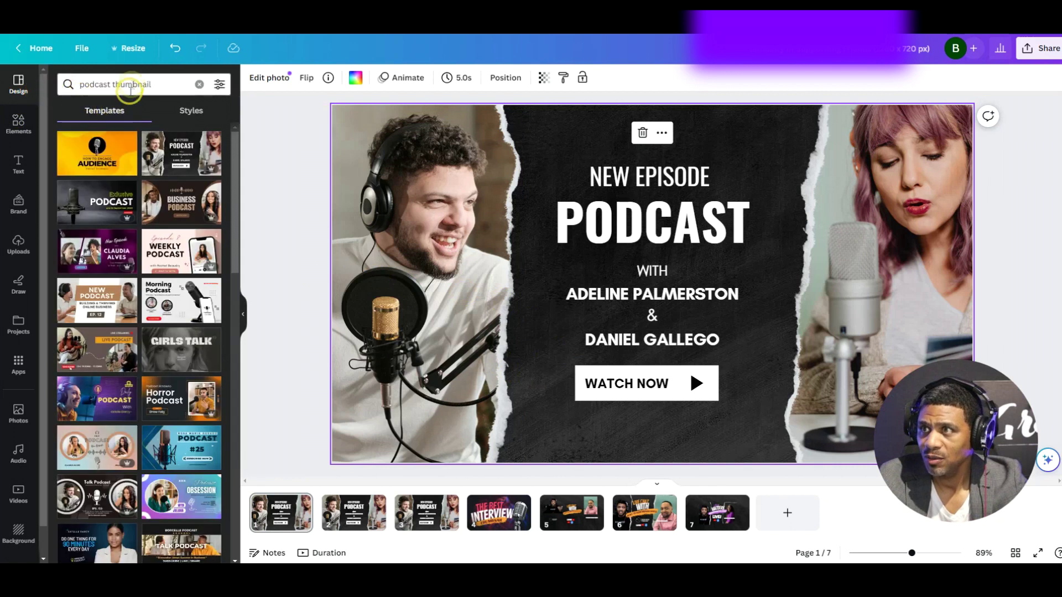
left_click(133, 85)
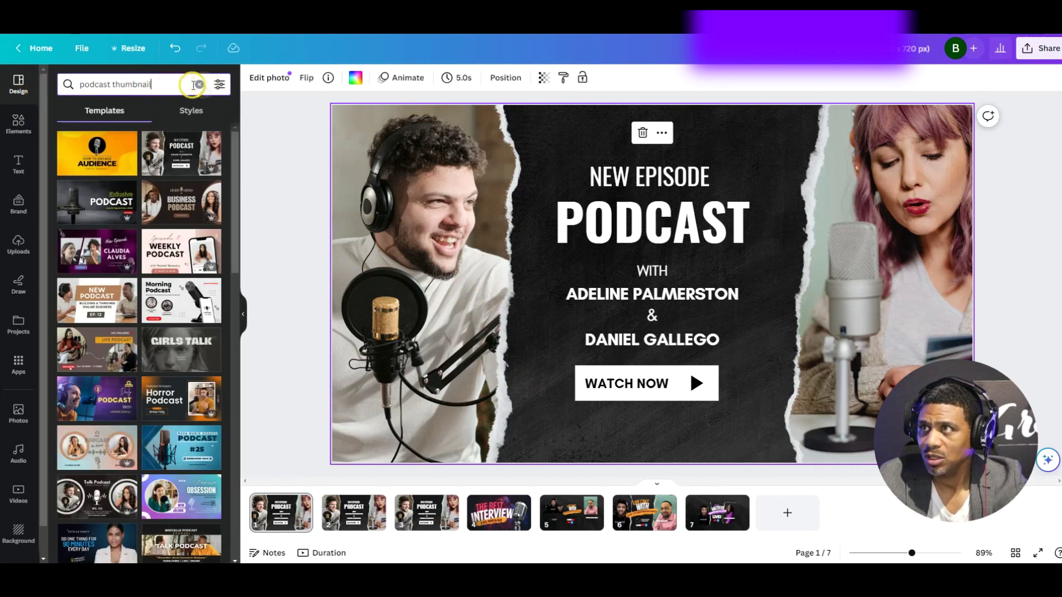
left_click(195, 85)
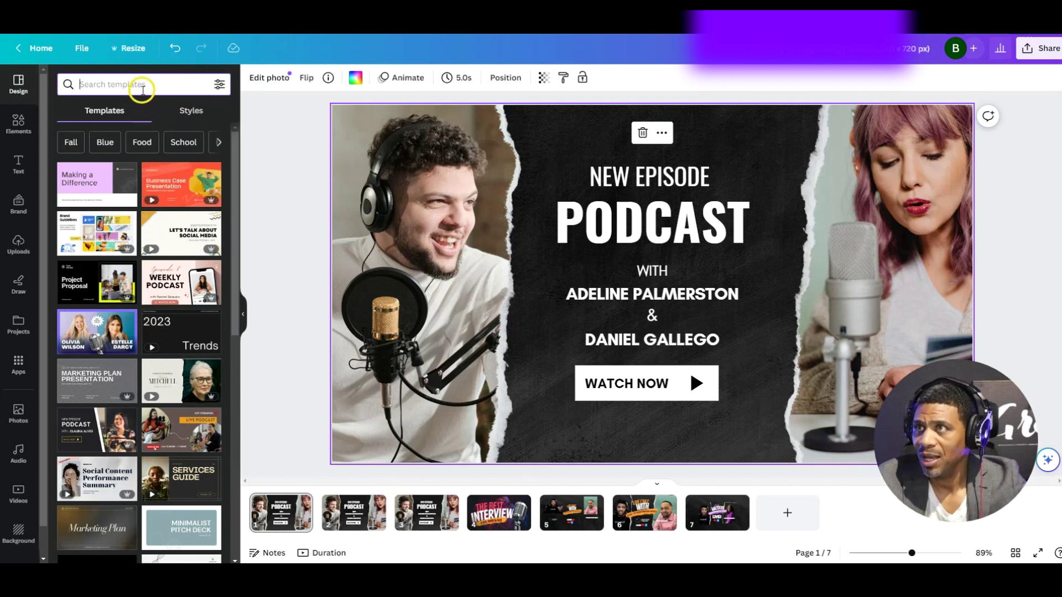
left_click(142, 90)
type("podcas")
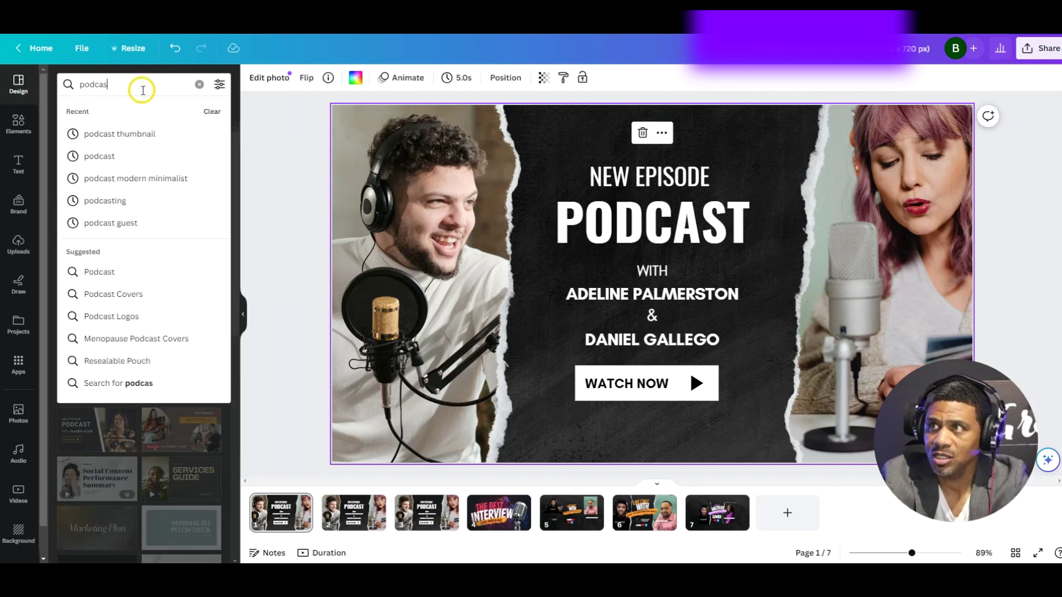
type("t thumbnail")
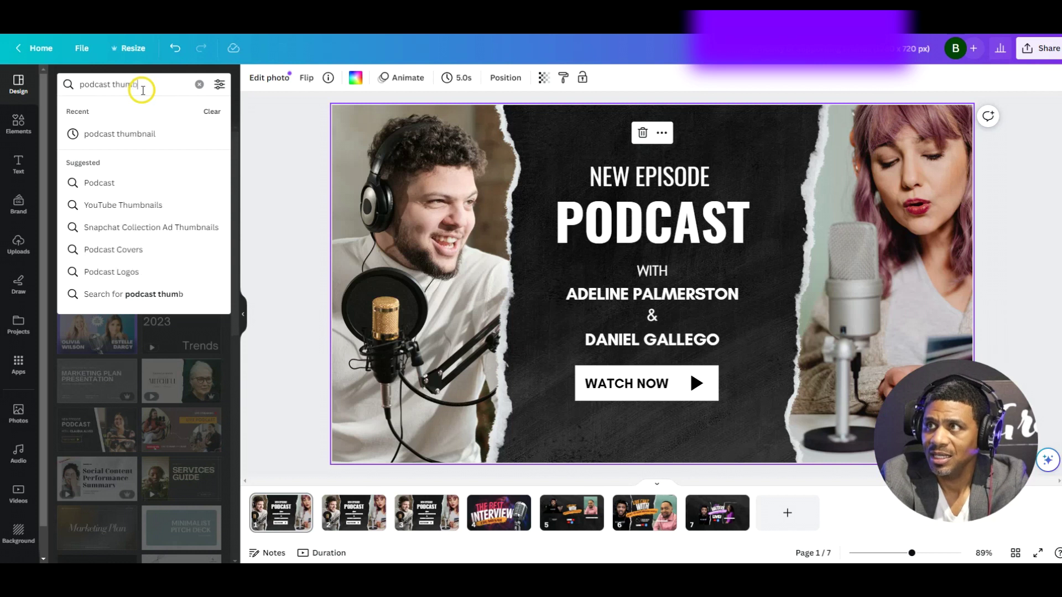
key("Return")
scroll(168, 412, "down", 3)
scroll(169, 412, "down", 4)
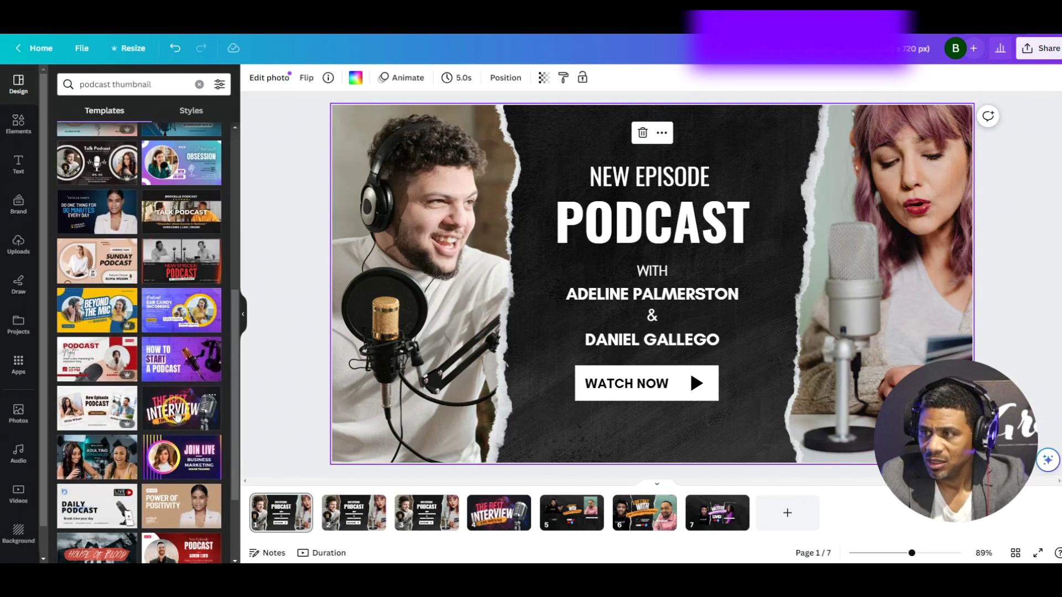
left_click(483, 532)
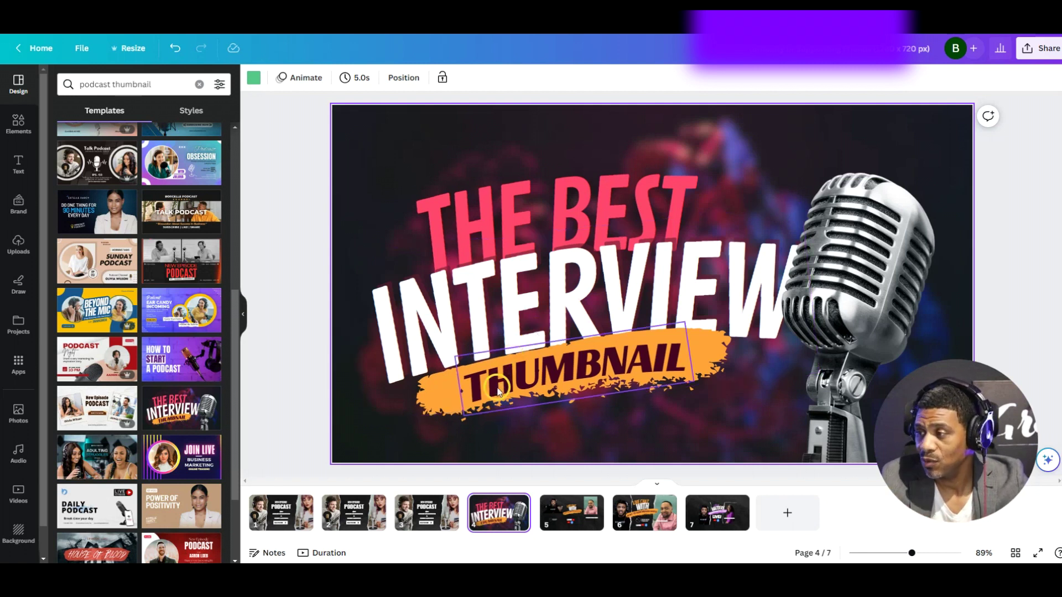
Check pages 2 and 4, then settle on page 3's NEW EPISODE PODCAST design
left_click(365, 514)
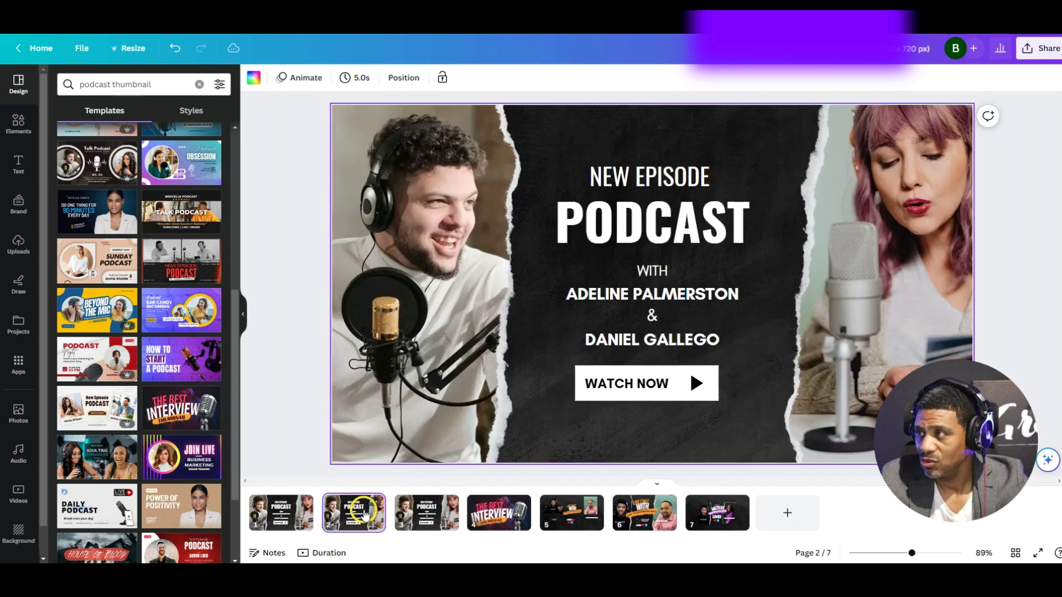
left_click(488, 517)
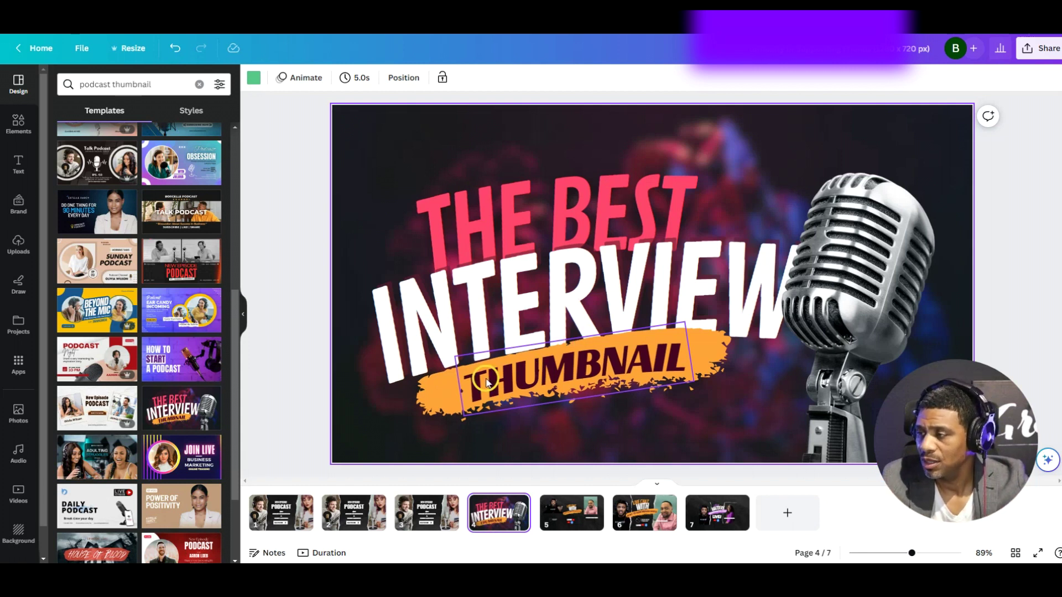
left_click(425, 517)
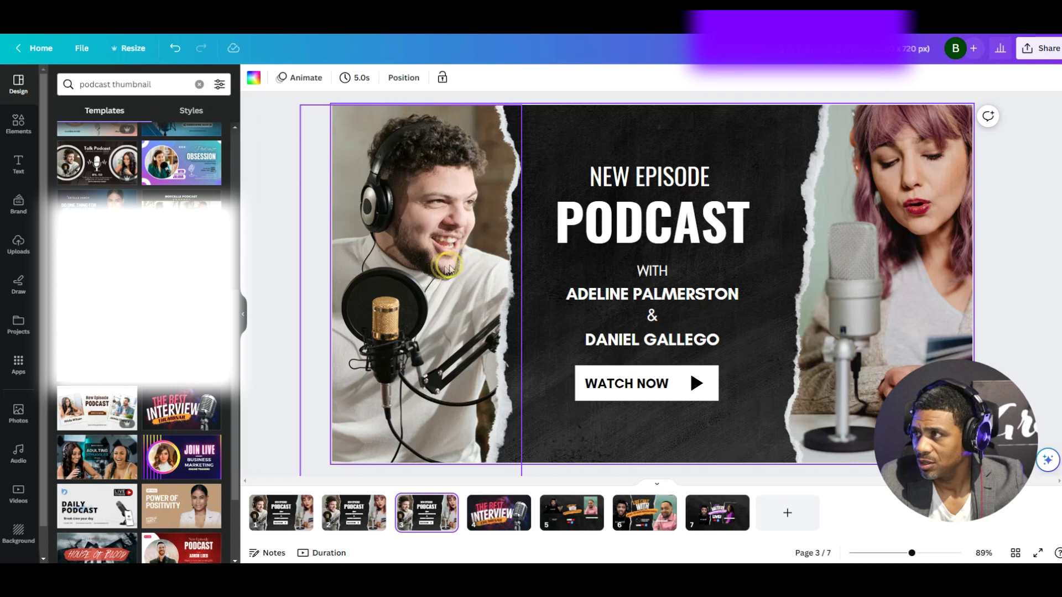
Browse the uploaded media, then go to page 5's LIVE CHAT WITH design and select the host clip
left_click(18, 250)
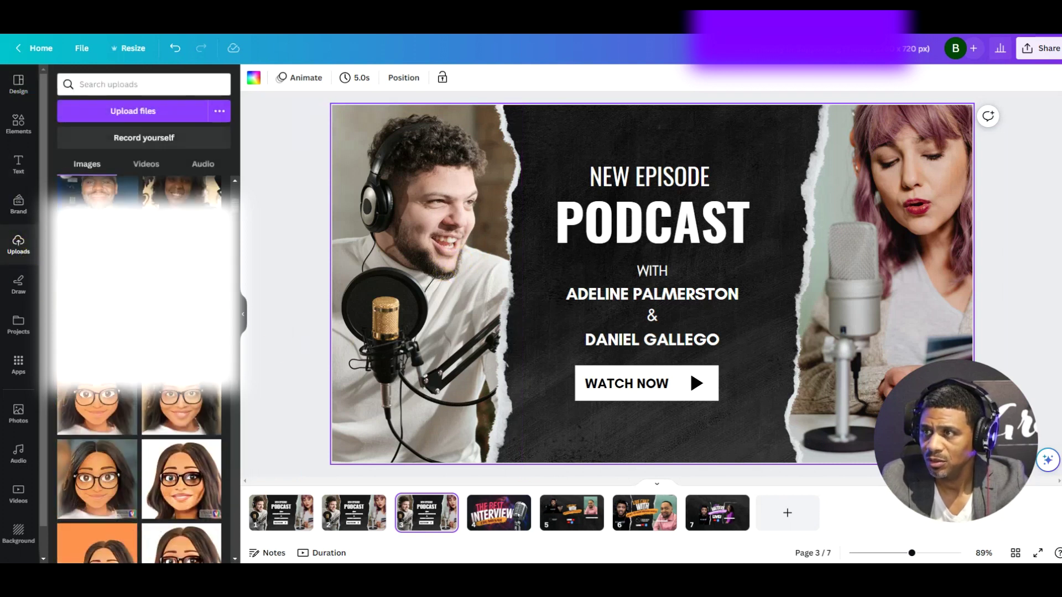
scroll(139, 408, "down", 10)
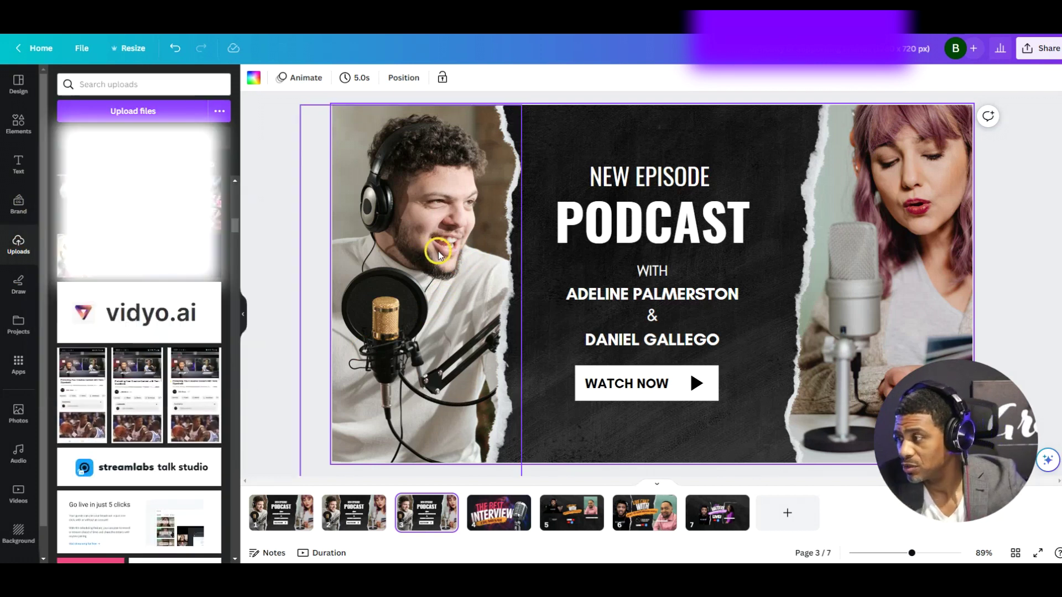
left_click(559, 508)
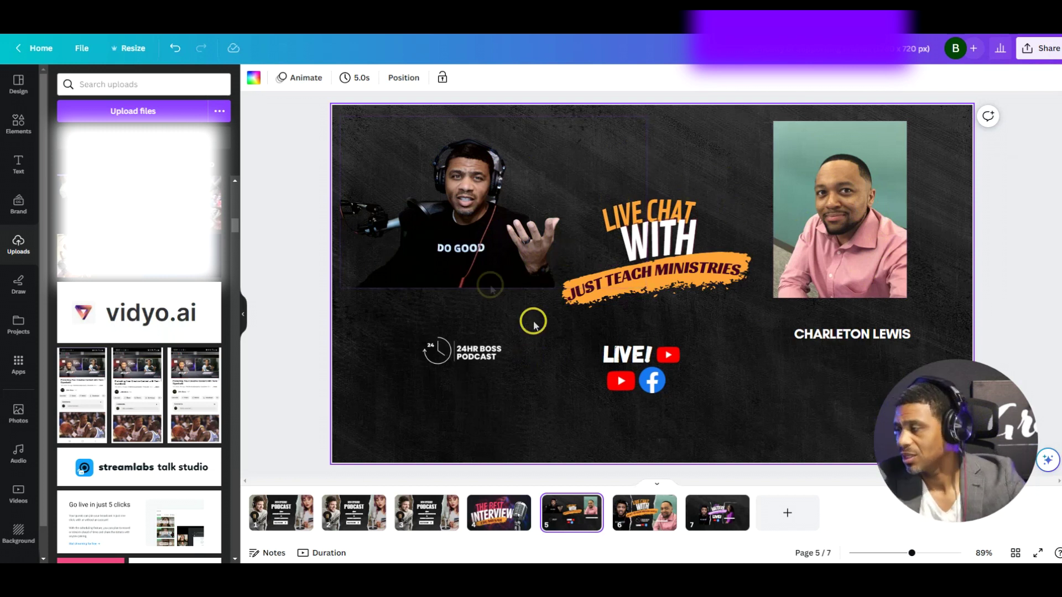
left_click(500, 232)
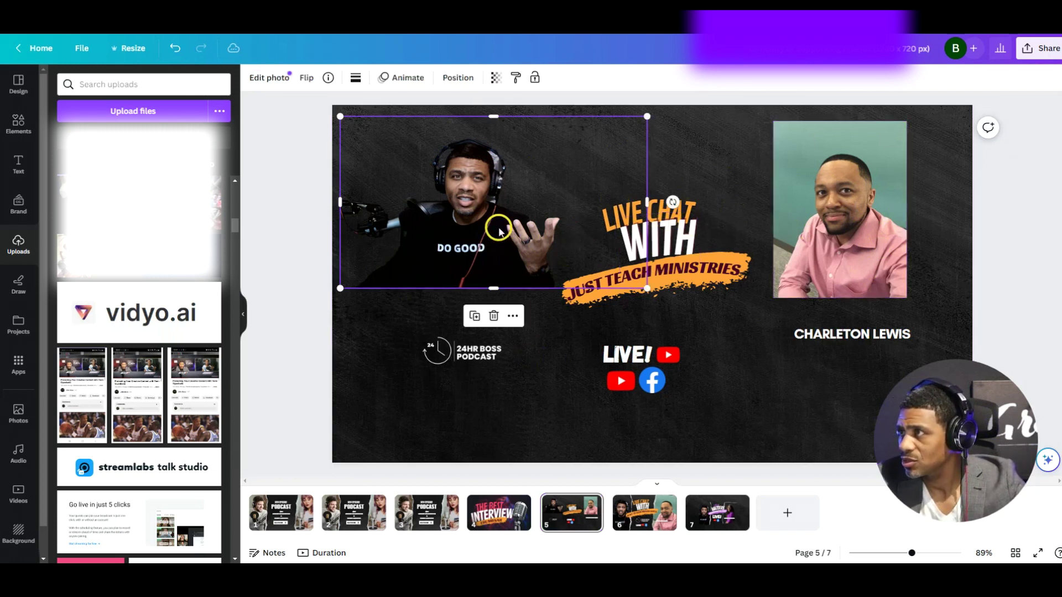
Copy the host's DO GOOD clip from page 5 into page 3's left photo frame
right_click(490, 225)
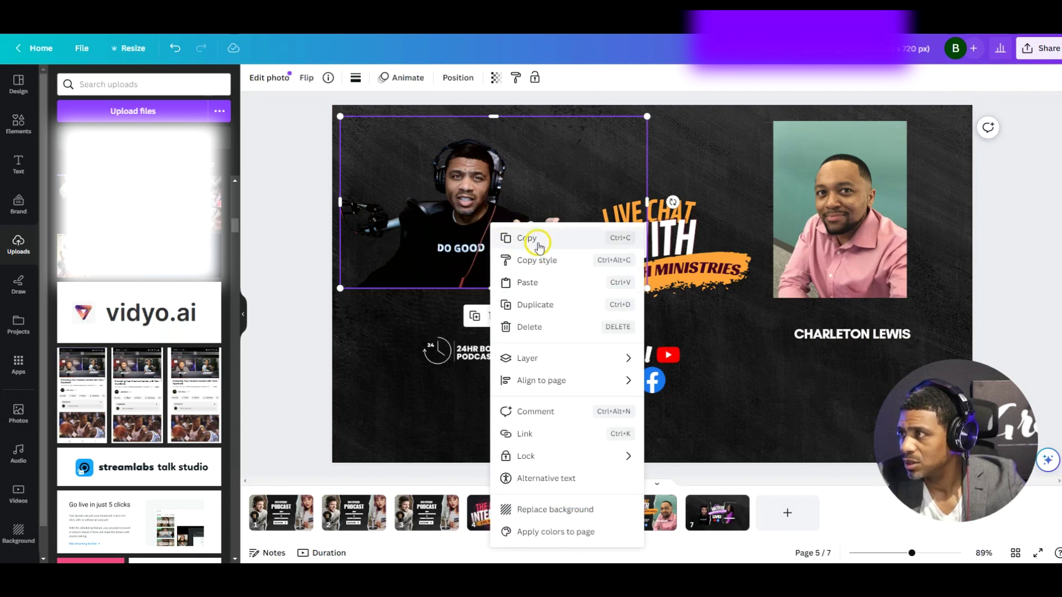
left_click(539, 243)
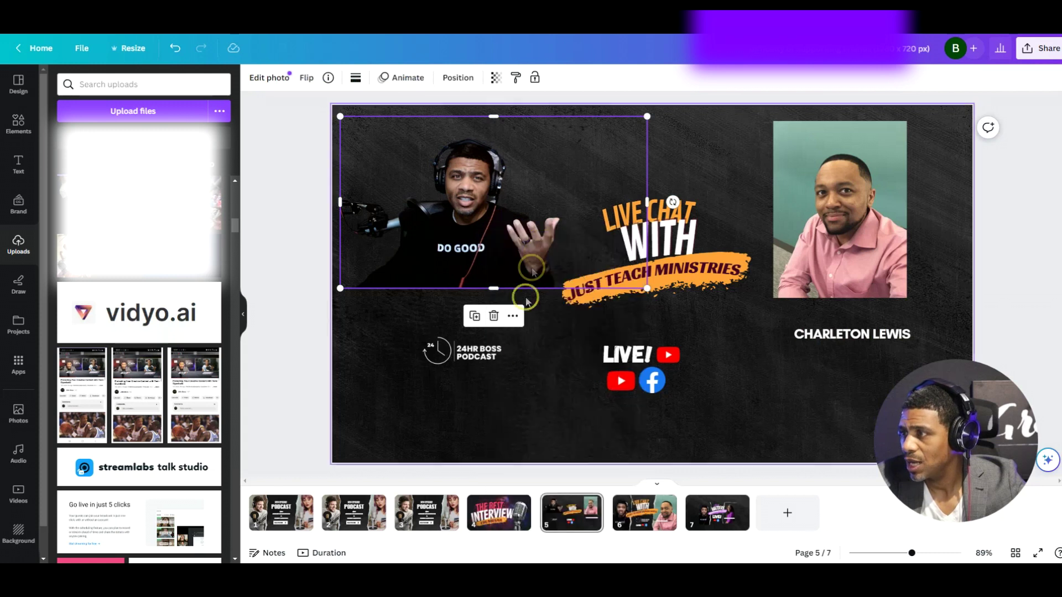
left_click(427, 511)
left_click(544, 426)
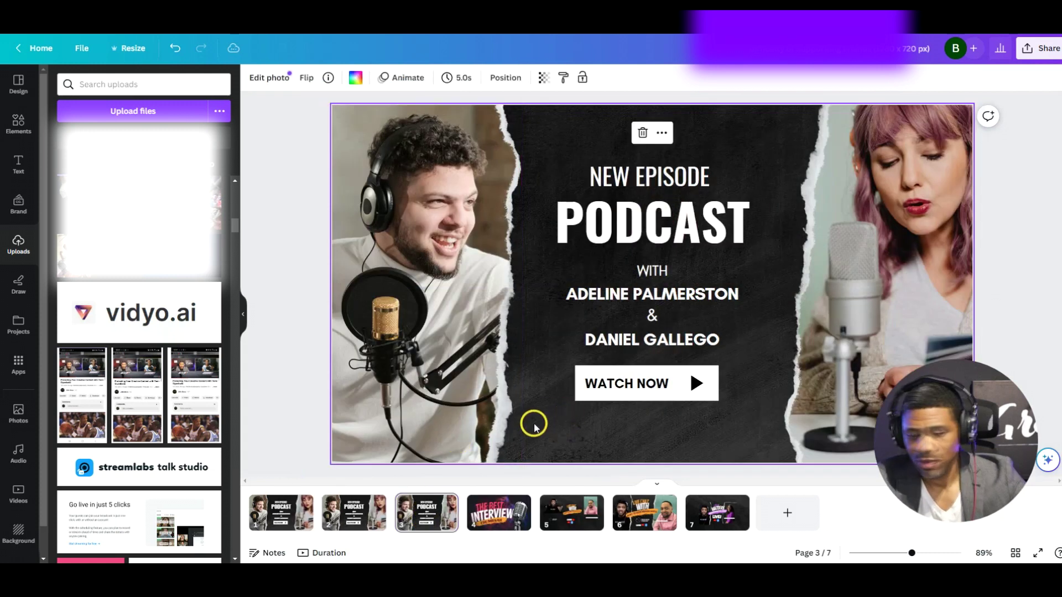
key("ctrl+v")
left_click_drag(487, 185, 480, 270)
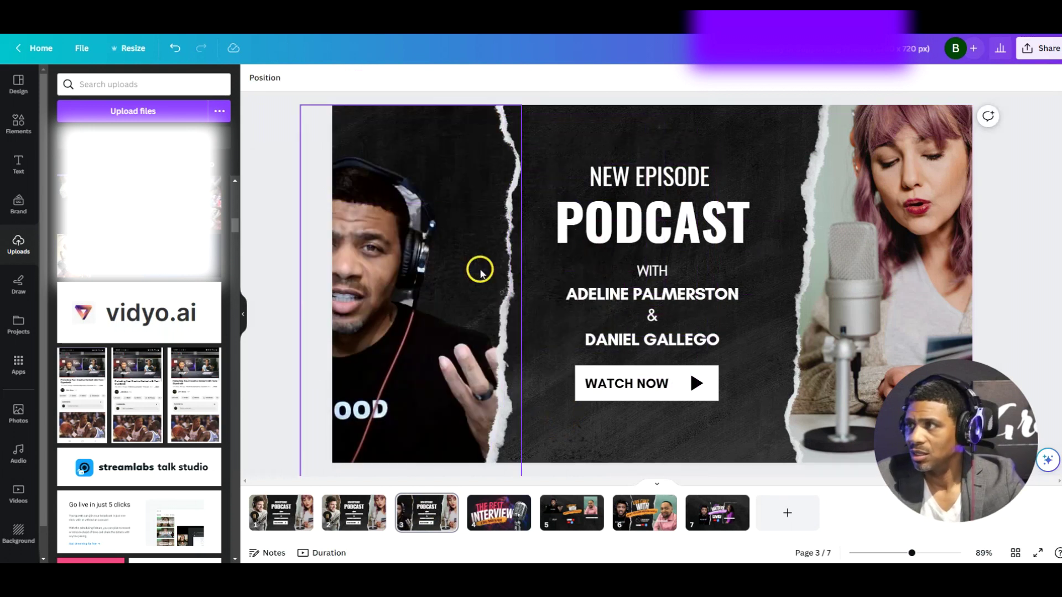
Reposition the host within the left frame's crop, then return to page 5
double_click(437, 276)
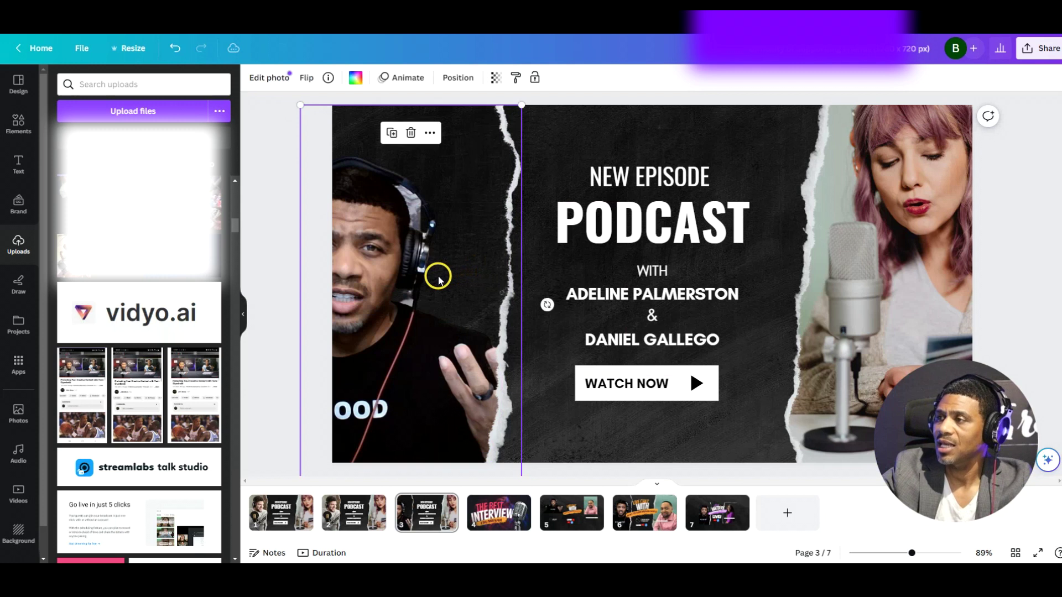
left_click_drag(404, 298, 475, 301)
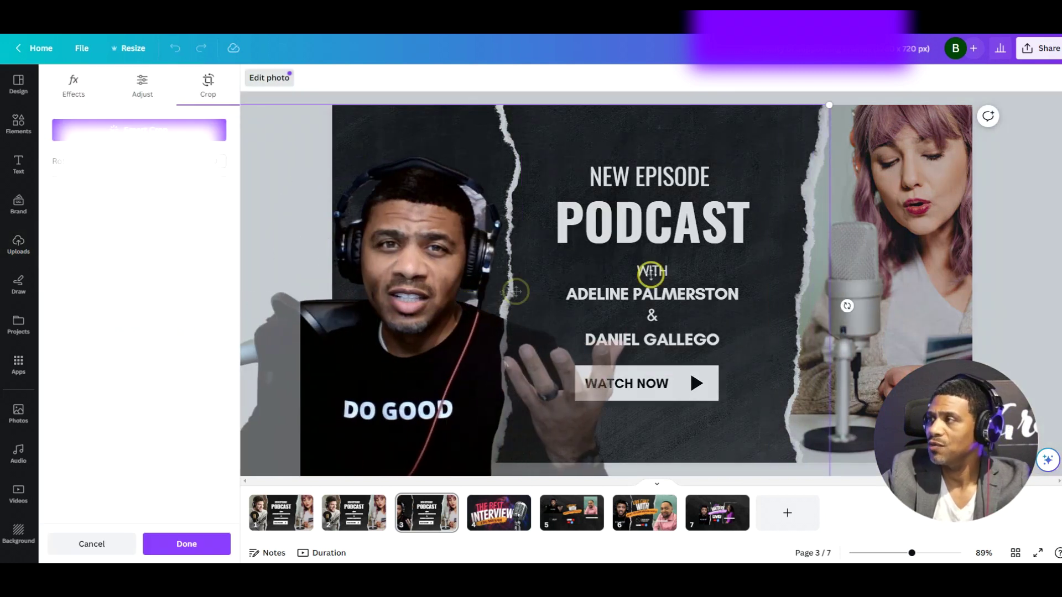
left_click(1024, 198)
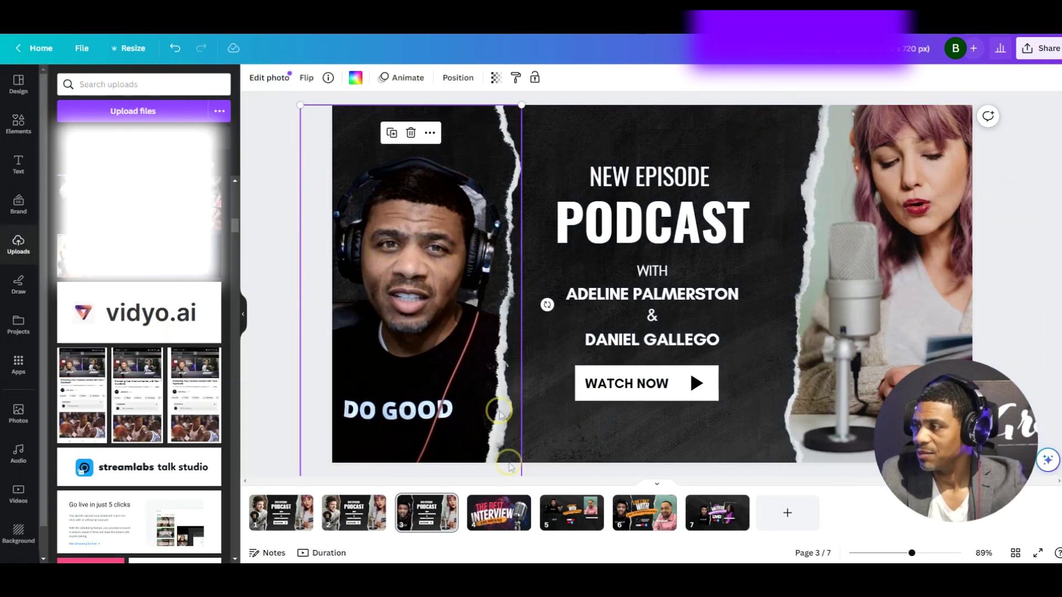
left_click(580, 525)
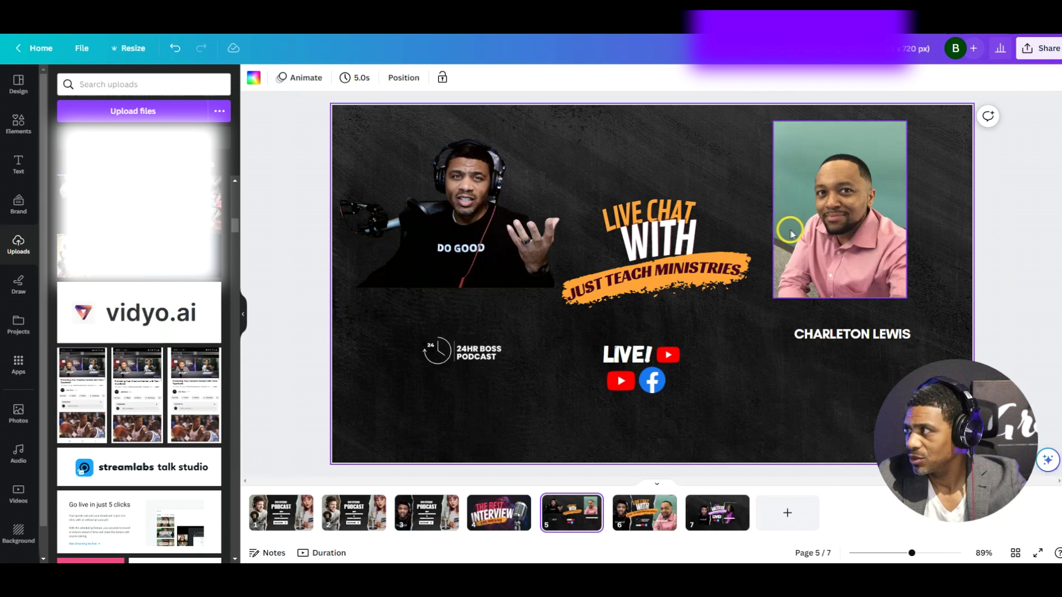
Copy the pink-shirted guest's photo from page 5 into page 3's right frame
left_click(839, 233)
right_click(837, 230)
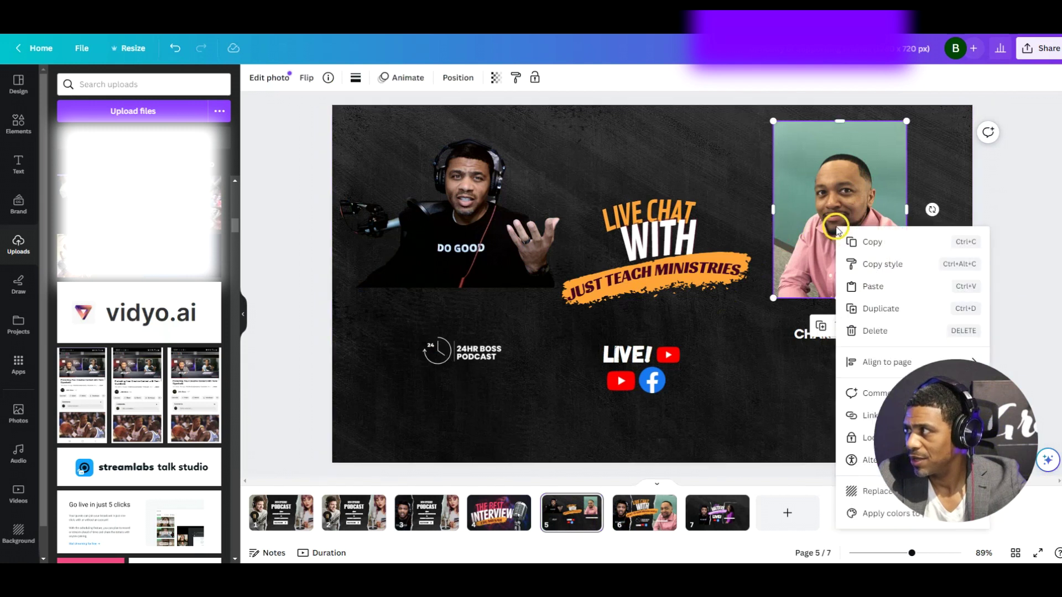
left_click(876, 243)
left_click(426, 514)
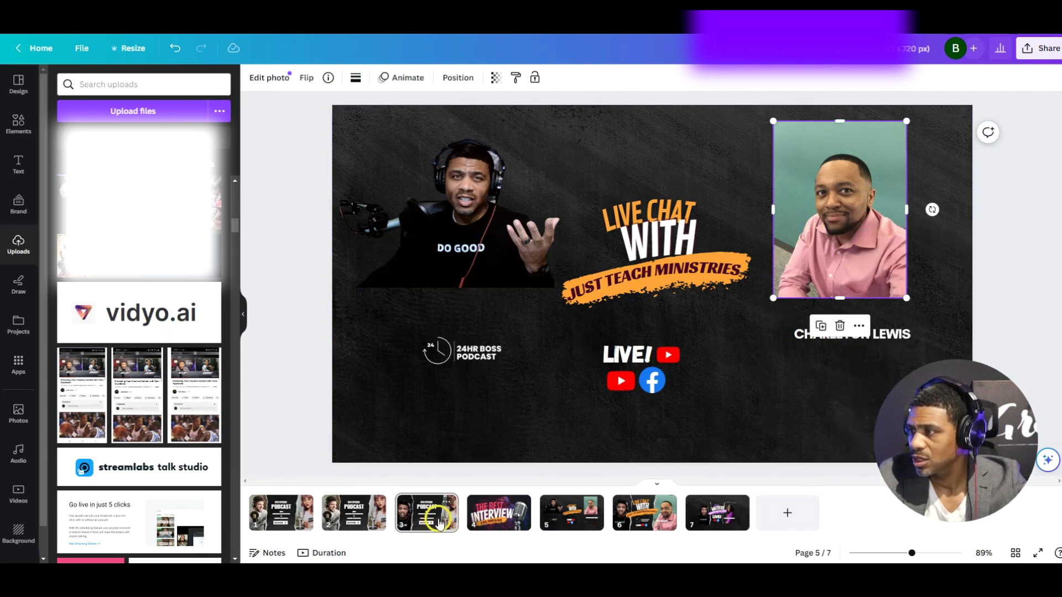
left_click(744, 408)
key("ctrl+v")
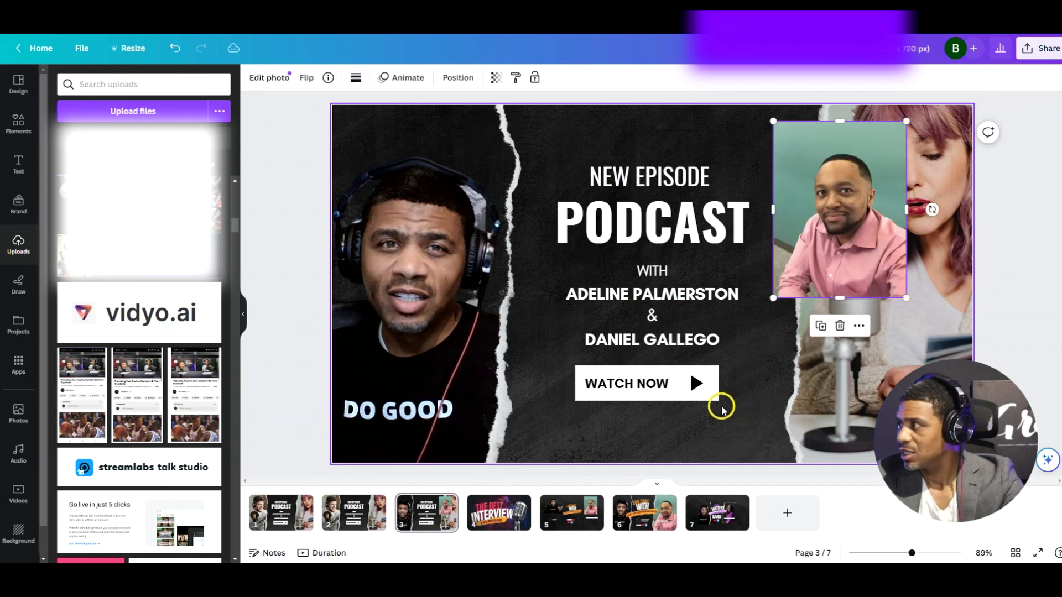
left_click_drag(770, 227, 827, 302)
Nudge the host's photo slightly to the right on page 3
left_click_drag(391, 315, 409, 313)
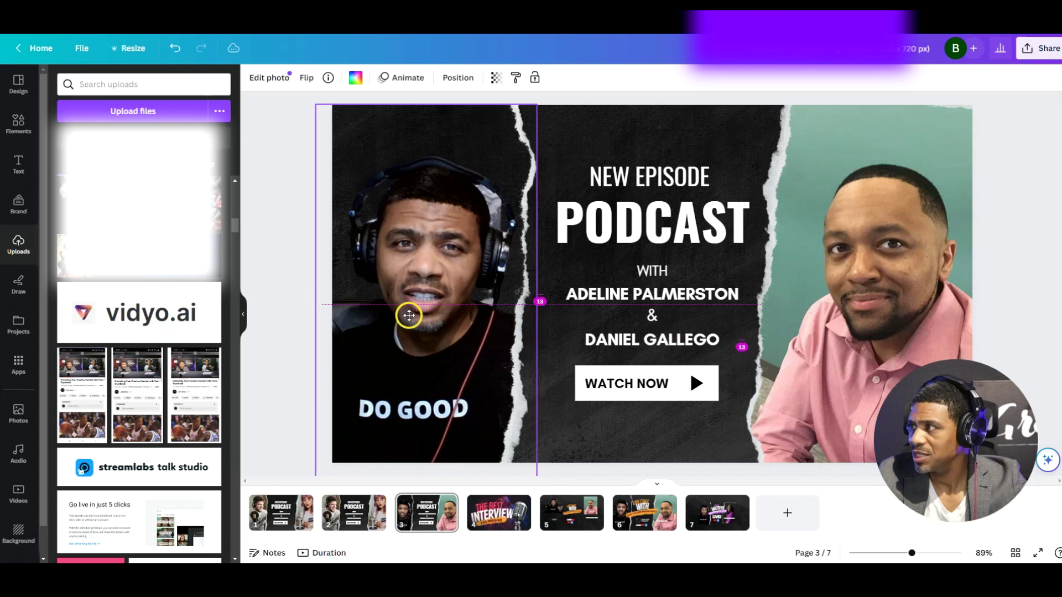
left_click(1016, 243)
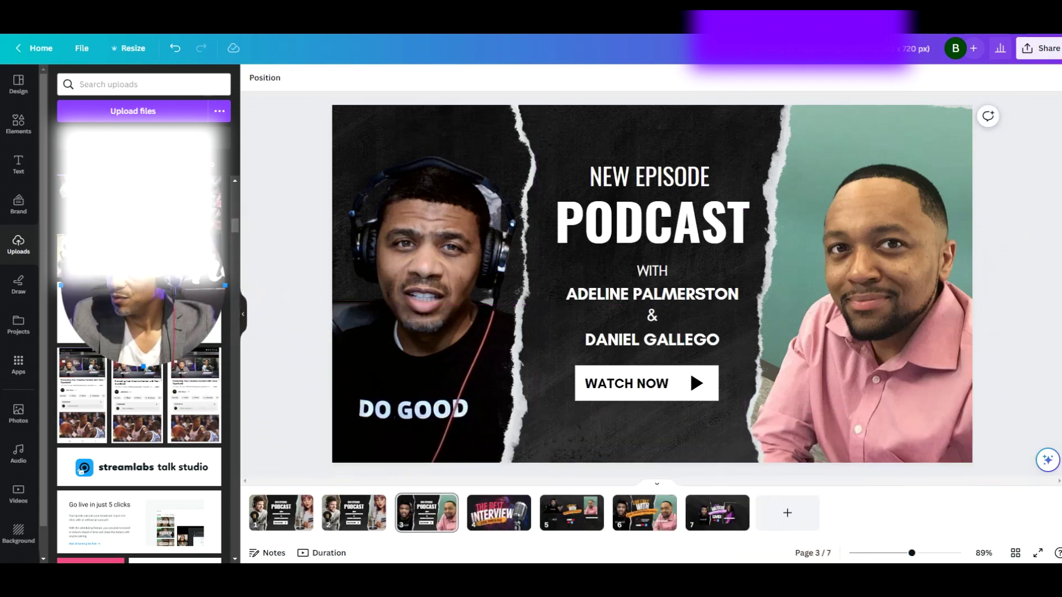
scroll(172, 390, "down", 3)
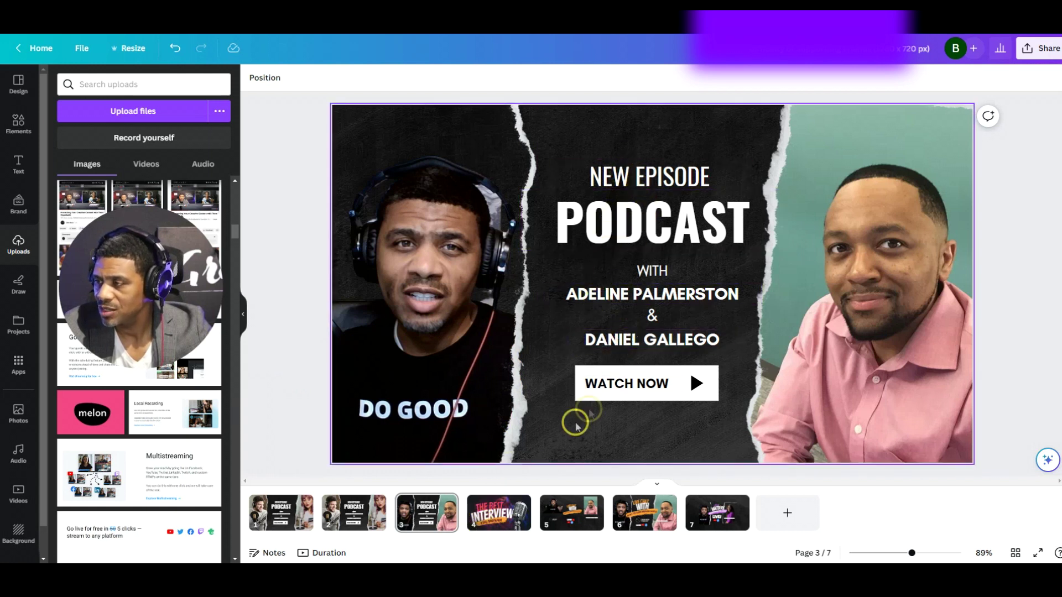
Flip through pages 4, 3 and 6, ending on page 4's THE BEST INTERVIEW design
left_click(499, 509)
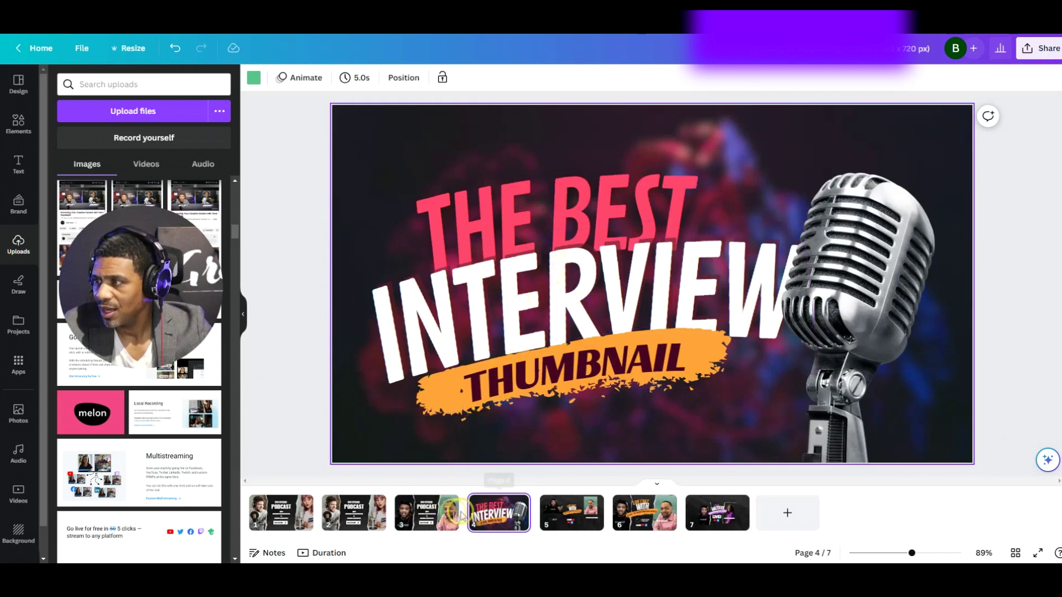
left_click(434, 511)
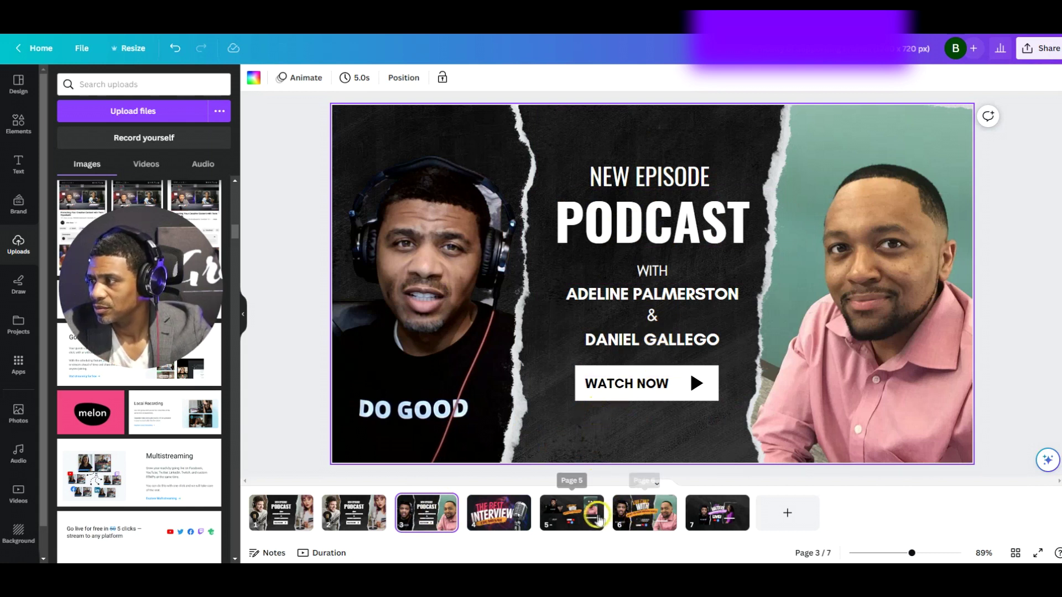
left_click(646, 516)
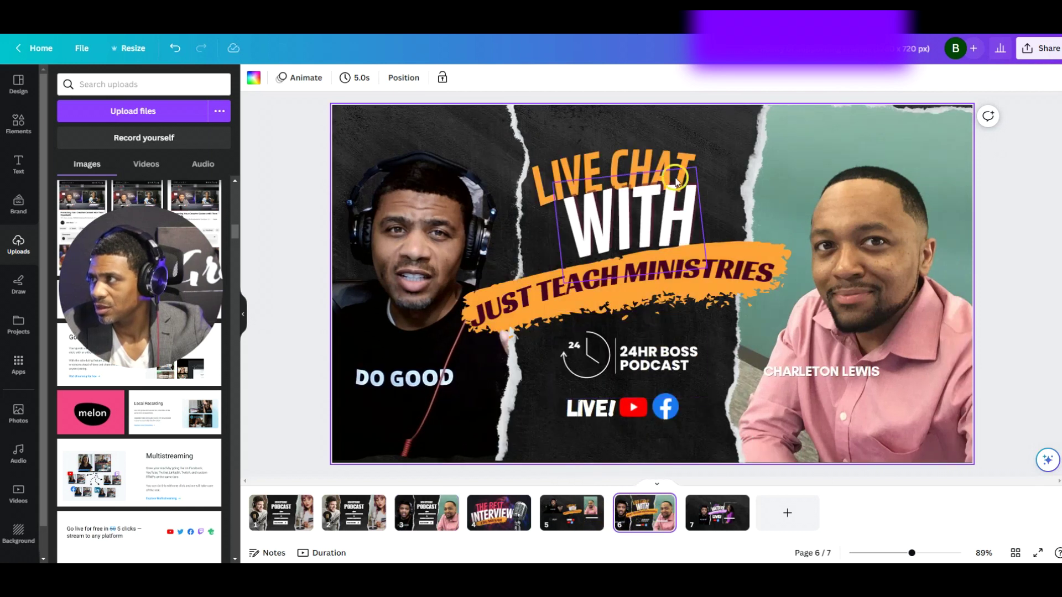
left_click(500, 511)
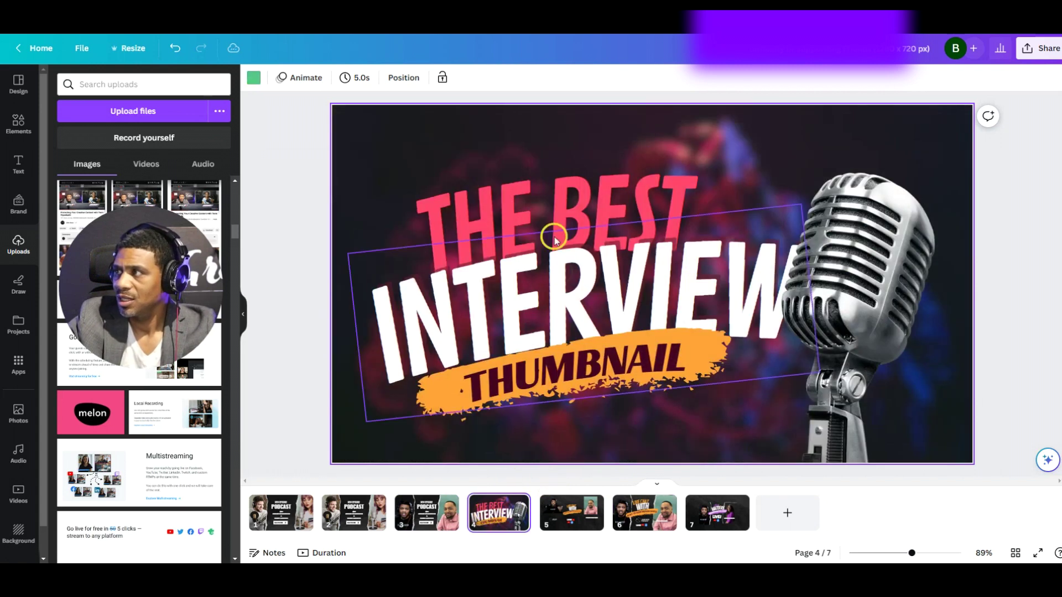
Copy the THE BEST and INTERVIEW title words from page 4
left_click(500, 210)
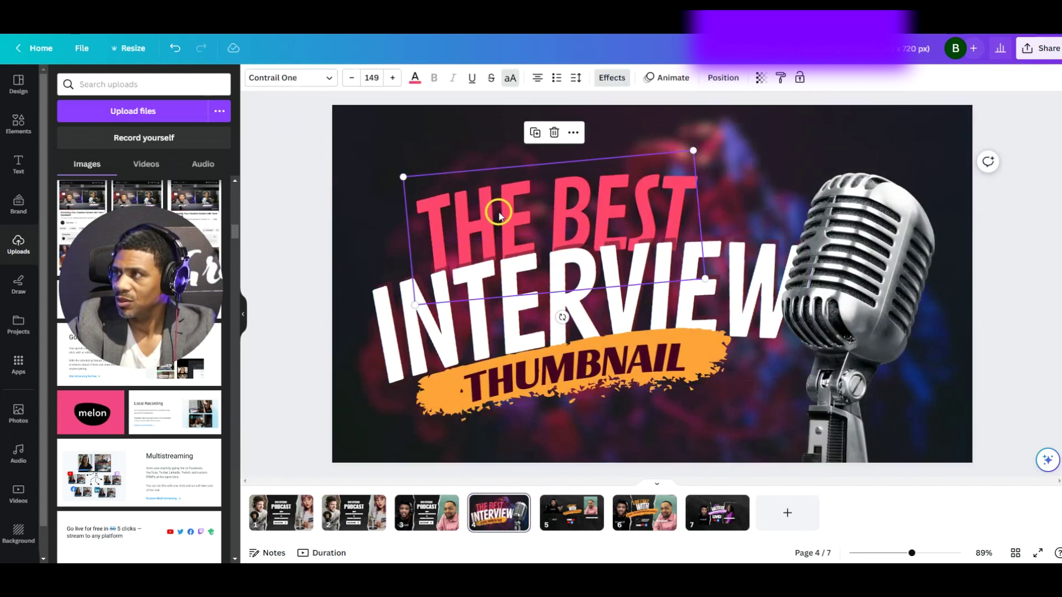
left_click(470, 326, "shift")
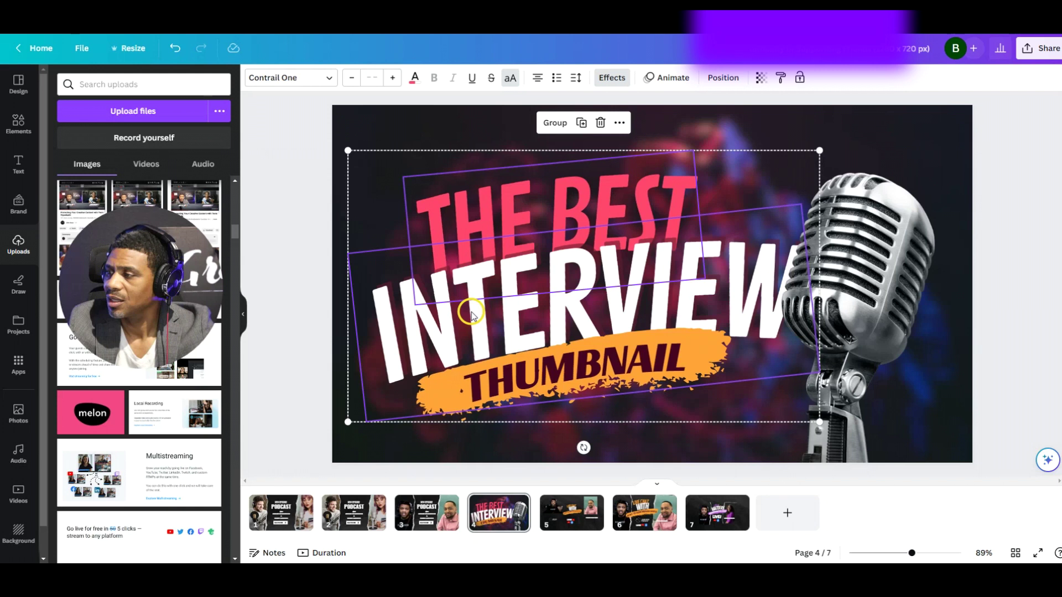
right_click(470, 314)
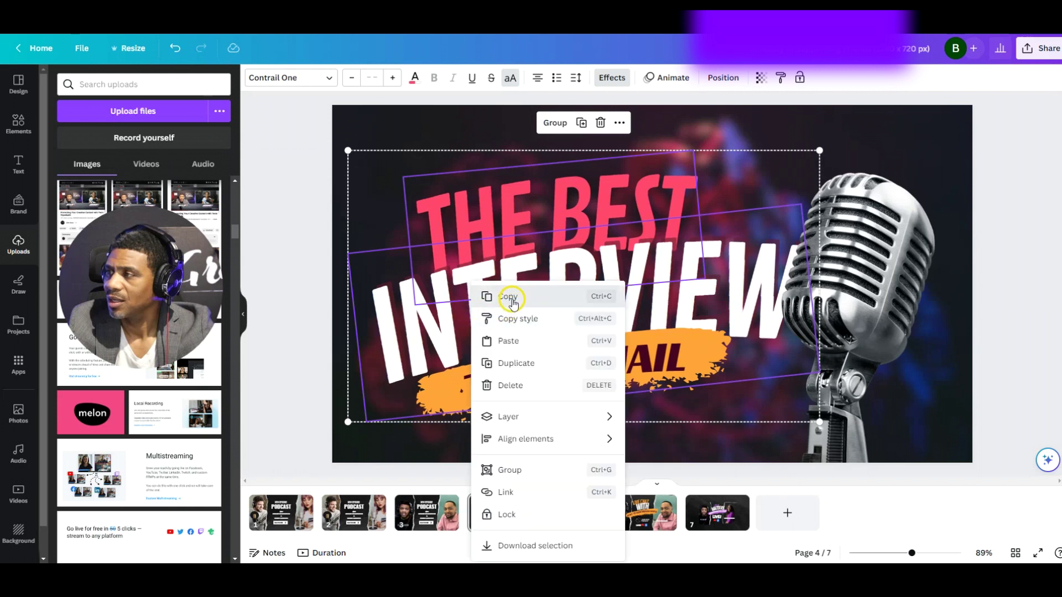
left_click(509, 299)
On page 3, delete NEW EPISODE, PODCAST, WITH and both guest names
left_click(434, 517)
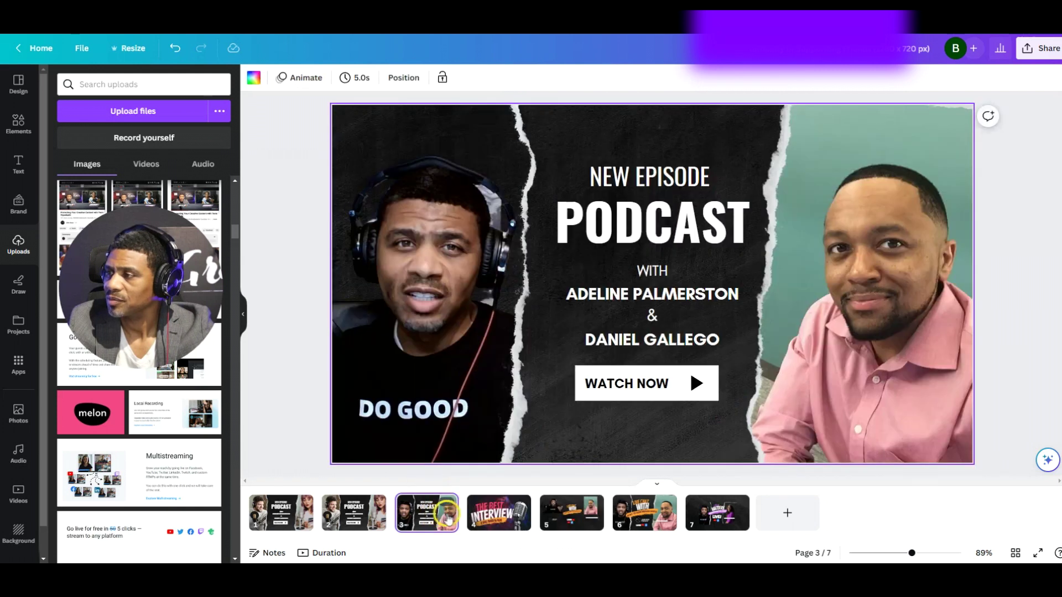
left_click(634, 178)
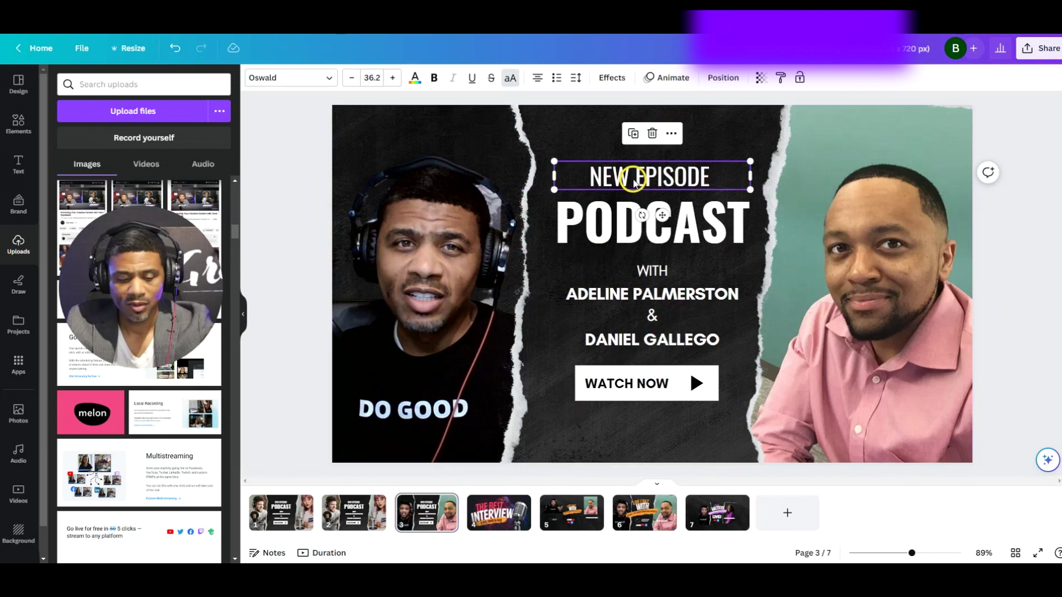
key("Delete")
left_click(639, 220)
key("Delete")
left_click(636, 270)
key("Delete")
left_click(629, 296)
key("Delete")
left_click(623, 339)
key("Delete")
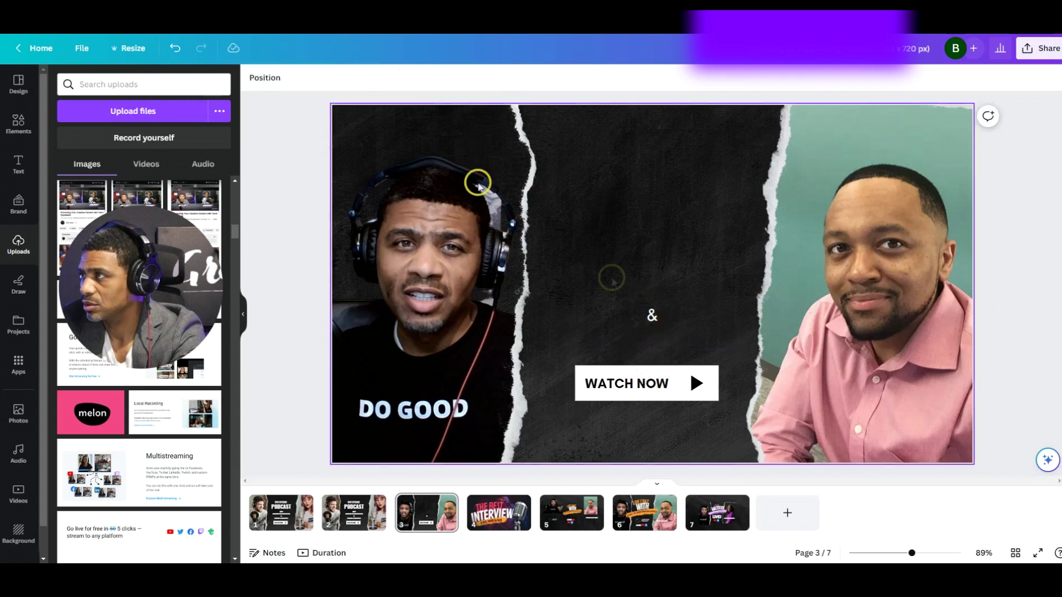
Restore the second guest name and move it onto the guest's photo
left_click(174, 48)
left_click_drag(636, 339, 843, 391)
left_click(650, 315)
Remove the ampersand and the WATCH NOW button, then paste the THE BEST INTERVIEW title
left_click(628, 380)
left_click(634, 386)
key("Delete")
left_click(628, 386)
key("Delete")
left_click(689, 387)
key("Delete")
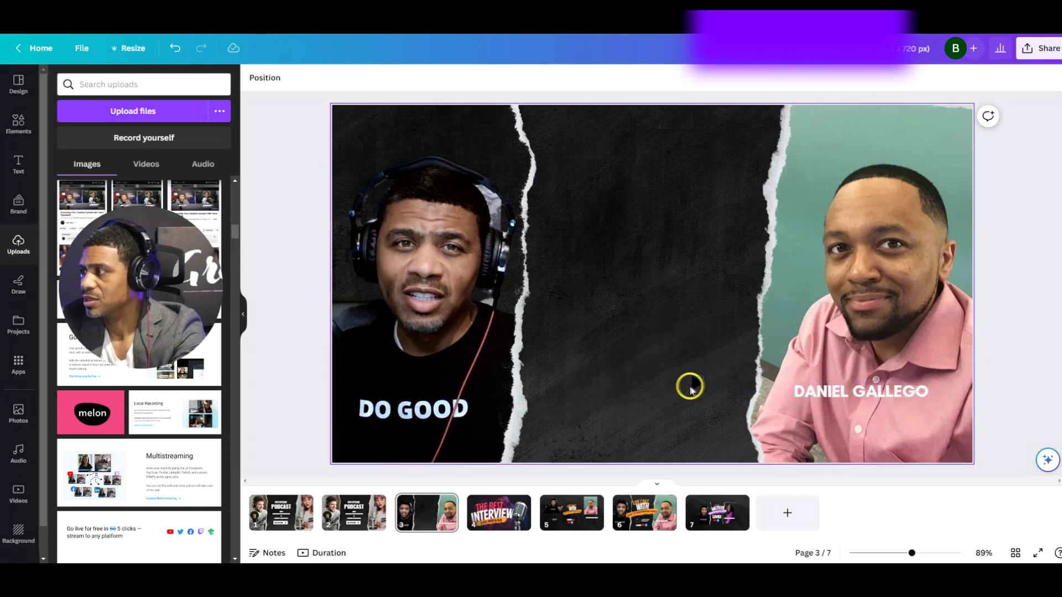
left_click(689, 387)
key("Delete")
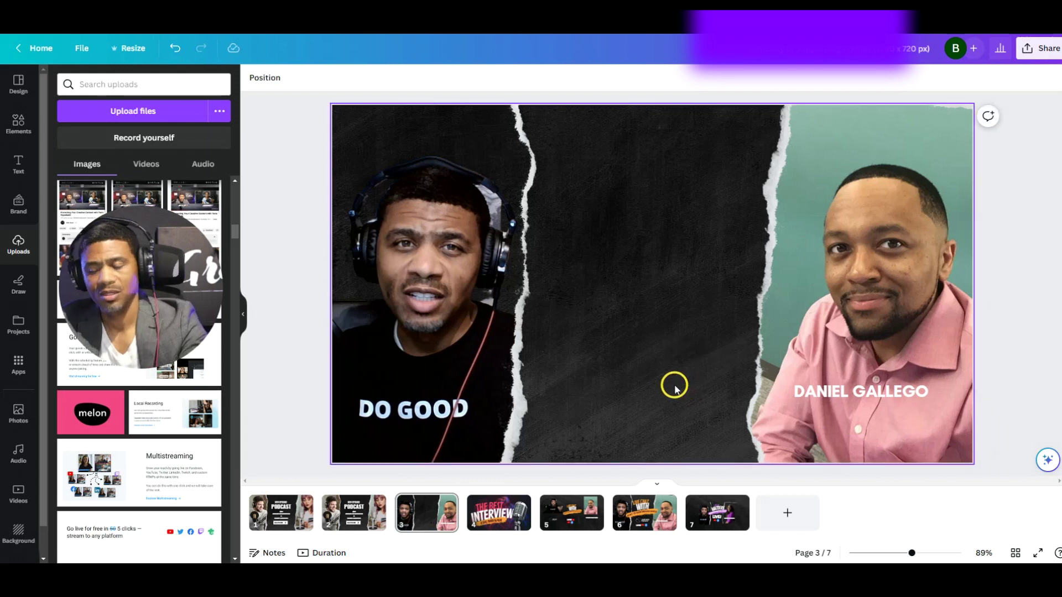
key("ctrl+v")
Shrink the pasted title and centre it between the host and guest photos
left_click_drag(671, 270, 664, 270)
left_click_drag(895, 407, 872, 391)
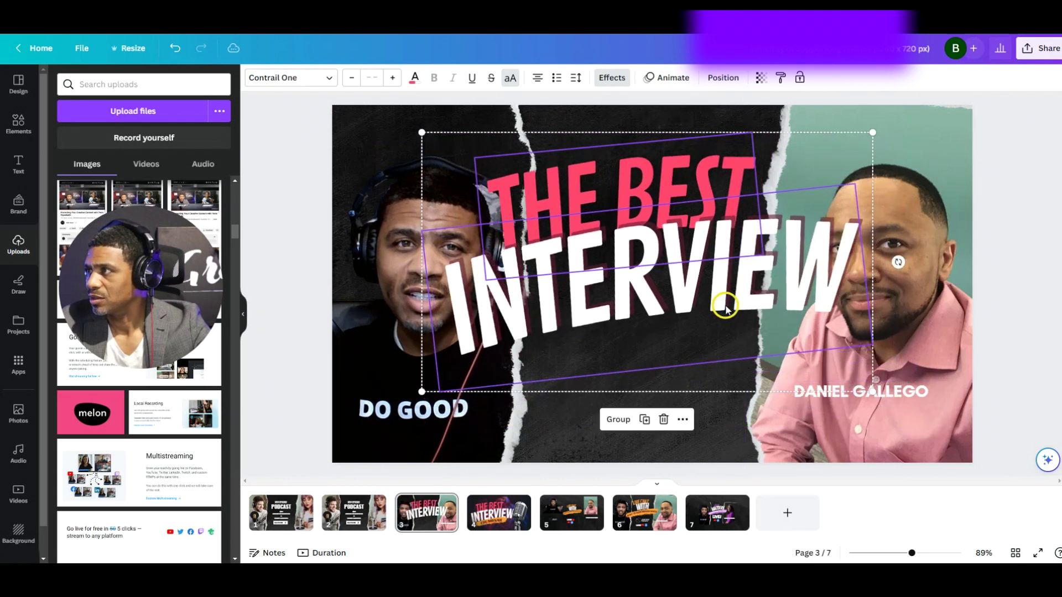
left_click_drag(421, 133, 504, 192)
left_click_drag(654, 280, 621, 263)
left_click_drag(479, 173, 486, 177)
left_click_drag(636, 284, 630, 275)
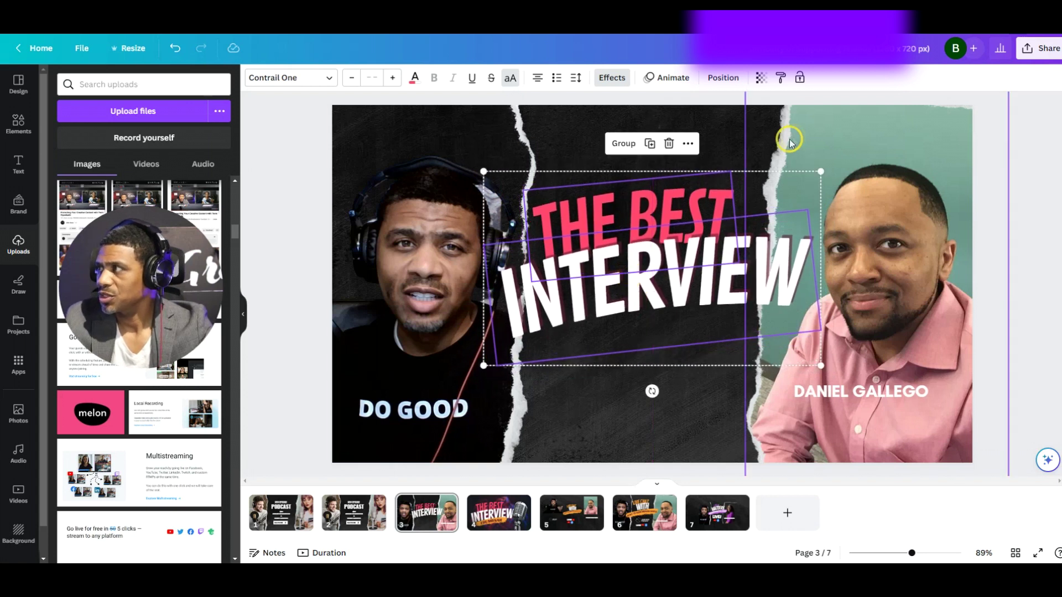
left_click(706, 147)
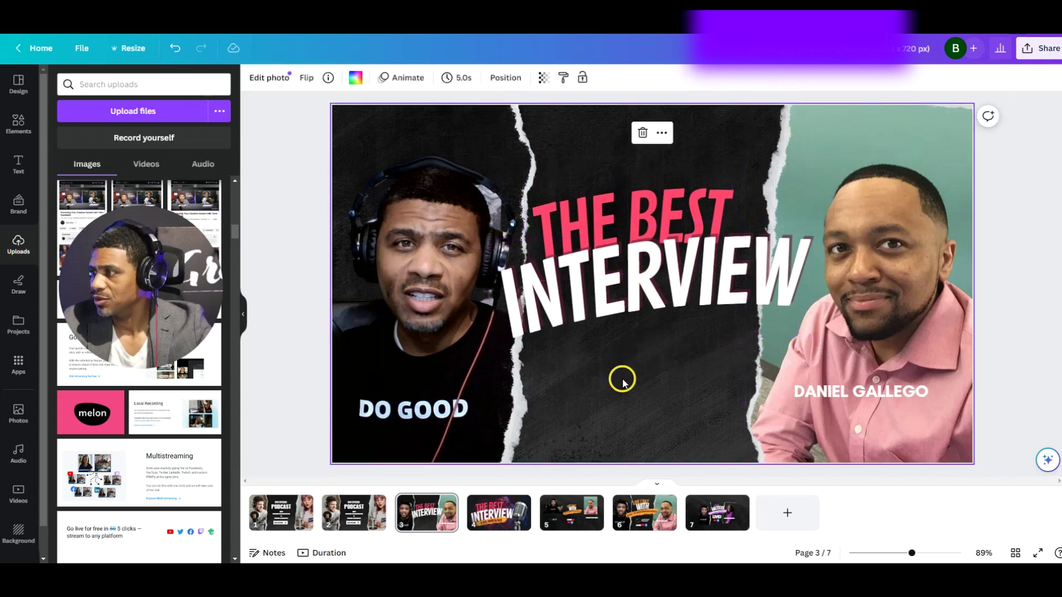
Retype the title text to read LIVE CHAT WITH
left_click(602, 224)
left_click(603, 227)
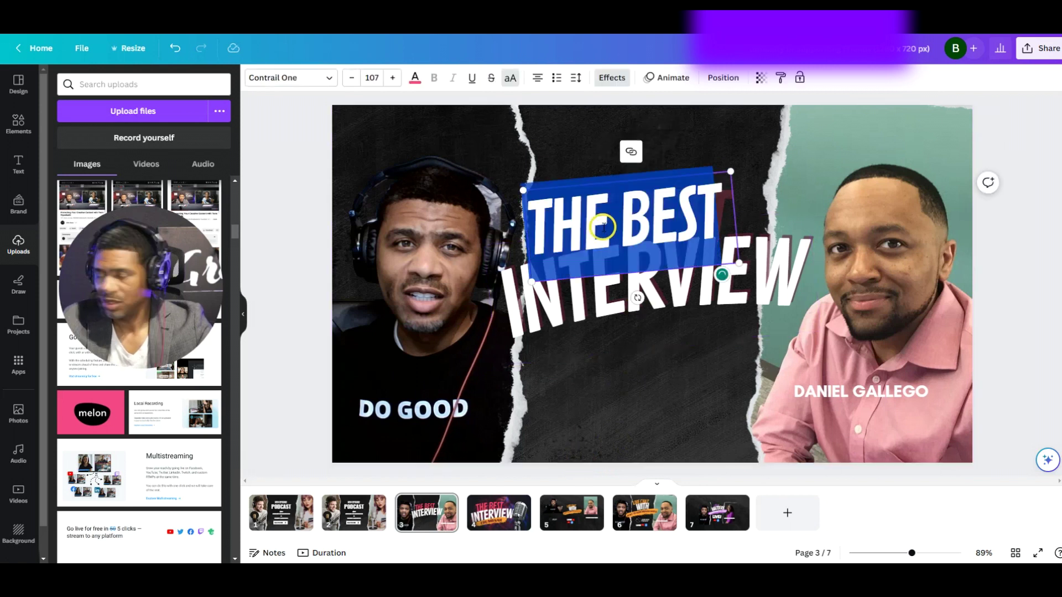
type("LIVE CA")
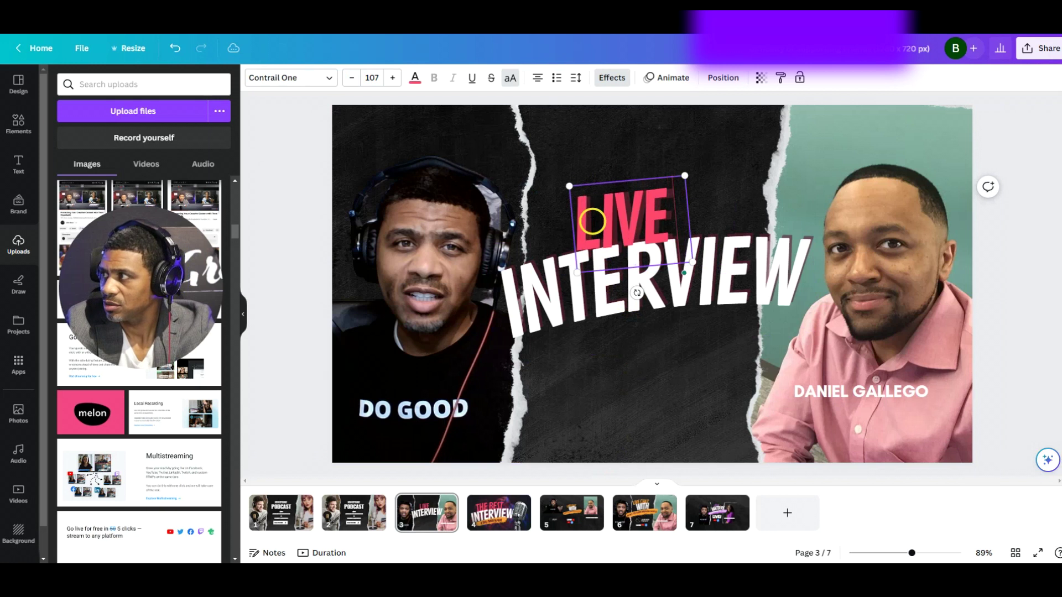
key("BackSpace")
type("HAT")
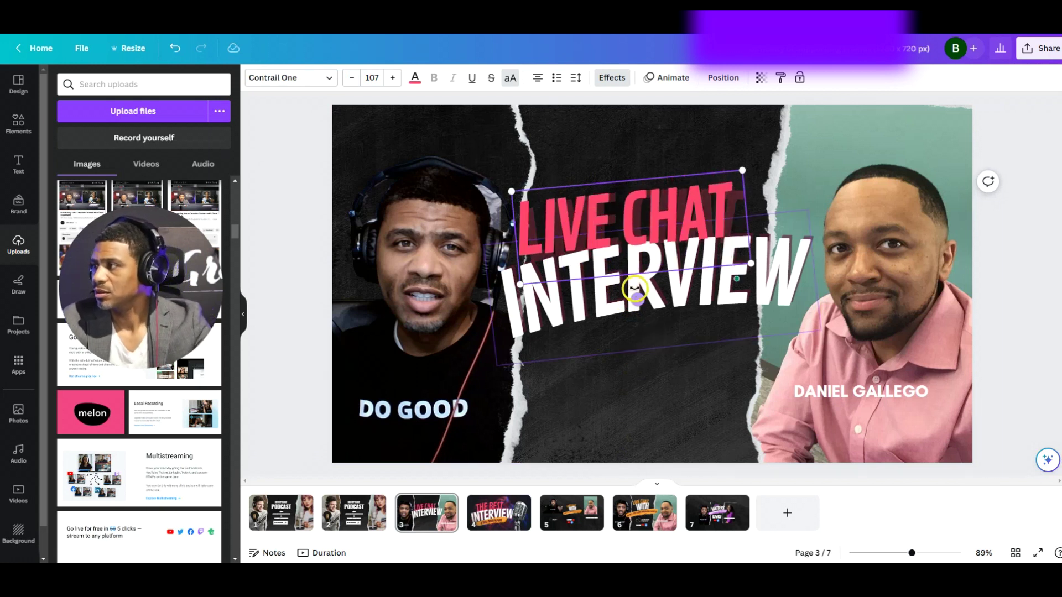
left_click(637, 288)
left_click(639, 287)
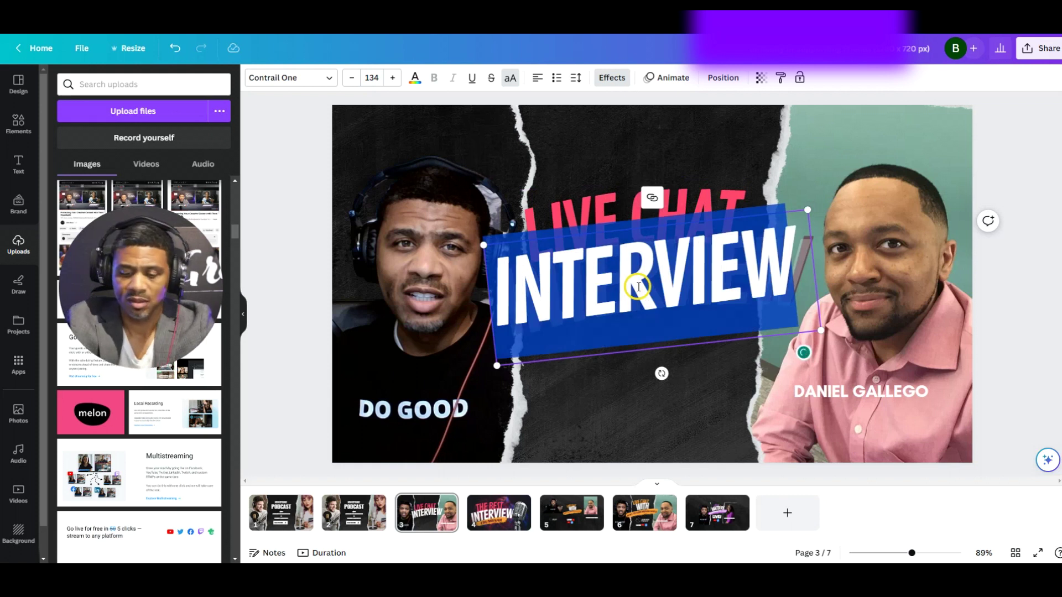
key("ctrl+z")
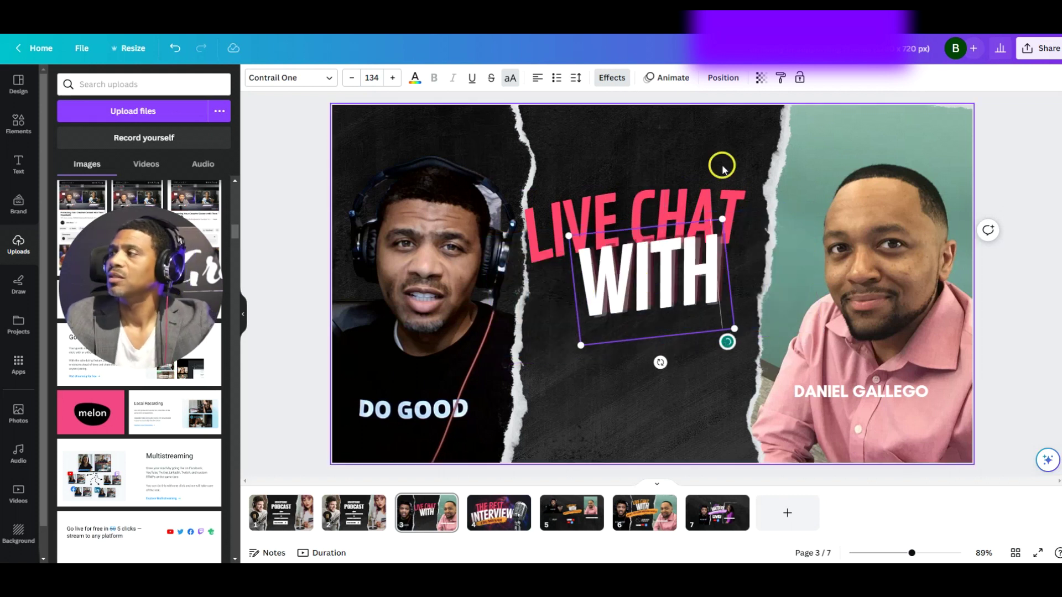
left_click(671, 150)
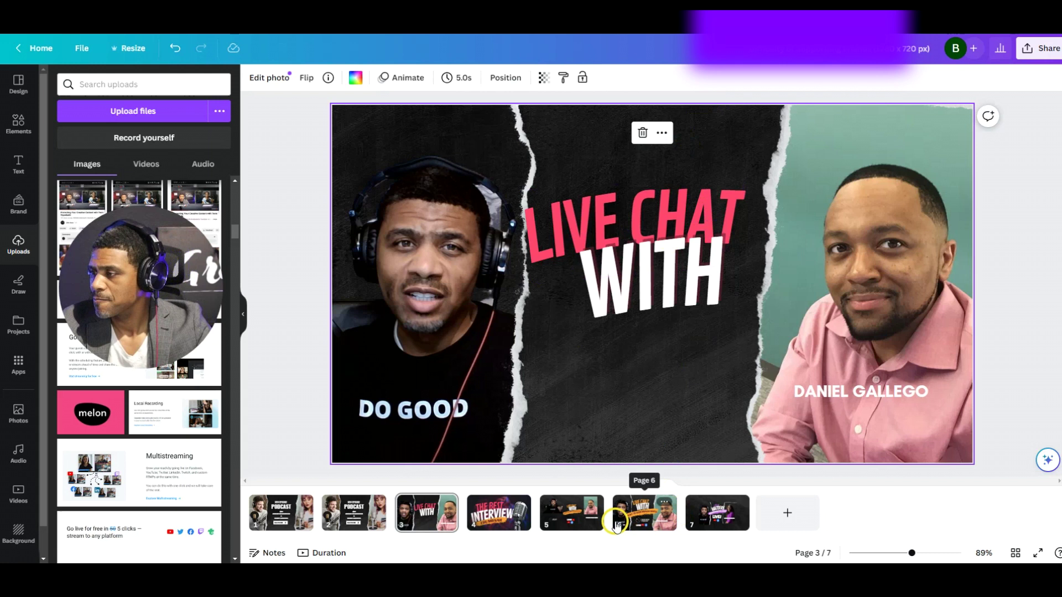
On page 4, select the THUMBNAIL text together with its orange brush shape
left_click(495, 525)
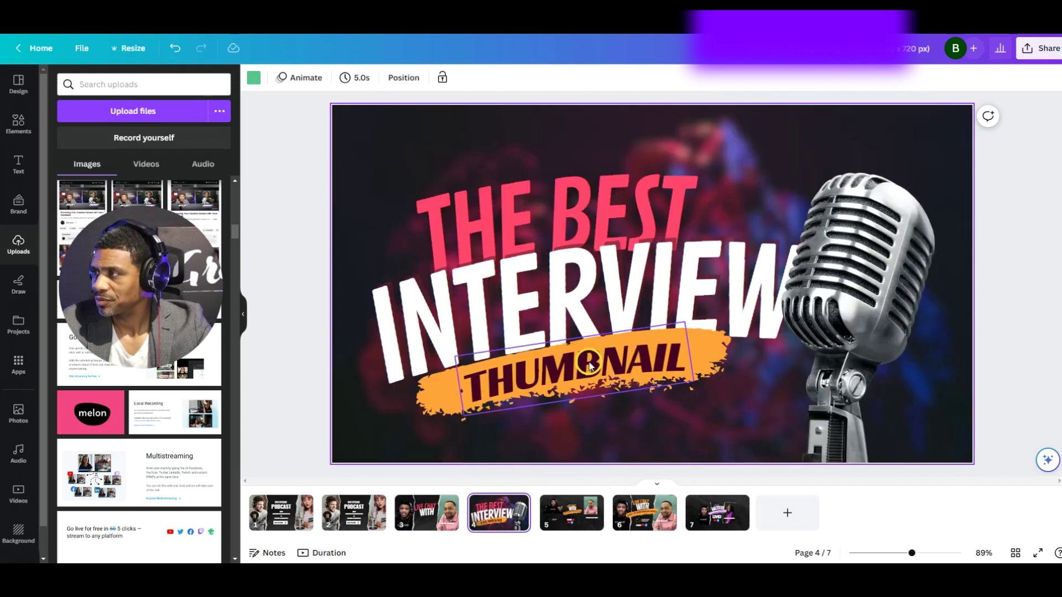
left_click(590, 364)
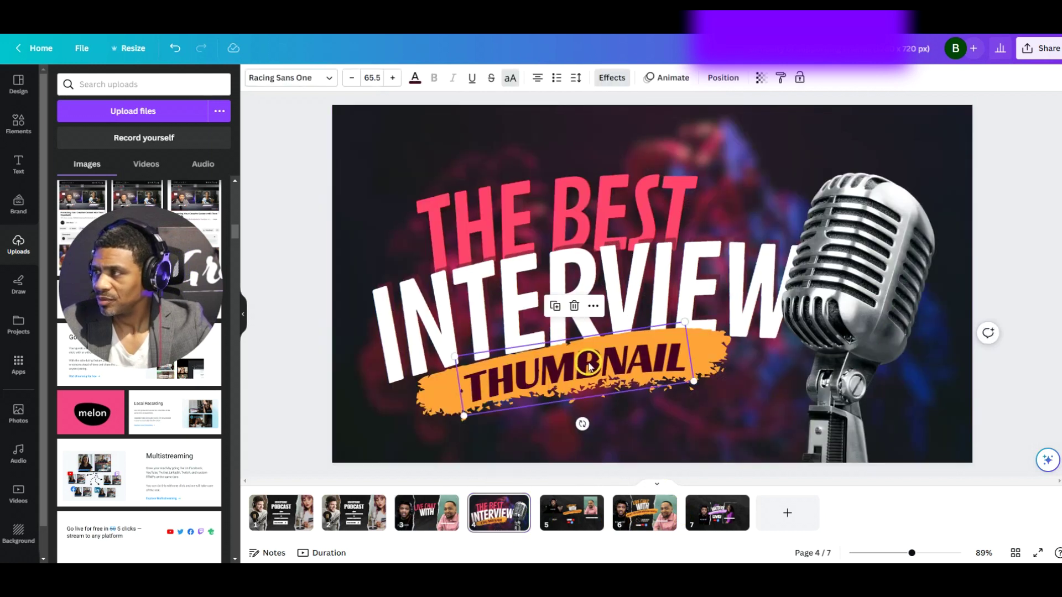
left_click(443, 407, "shift")
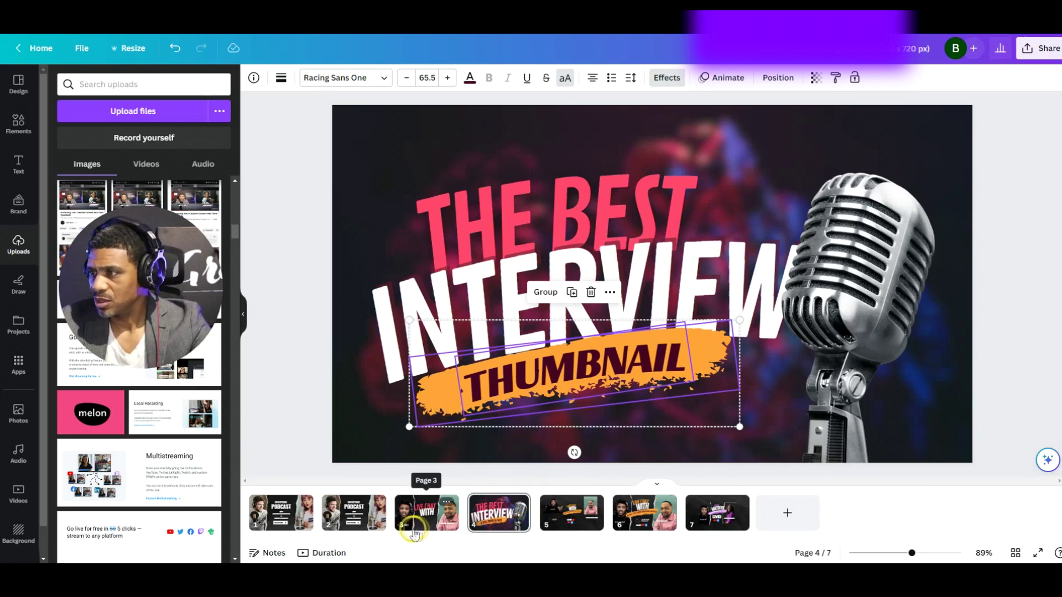
Paste the THUMBNAIL banner onto page 3 and drag it up just below WITH
left_click(444, 532)
left_click(601, 408)
key("ctrl+v")
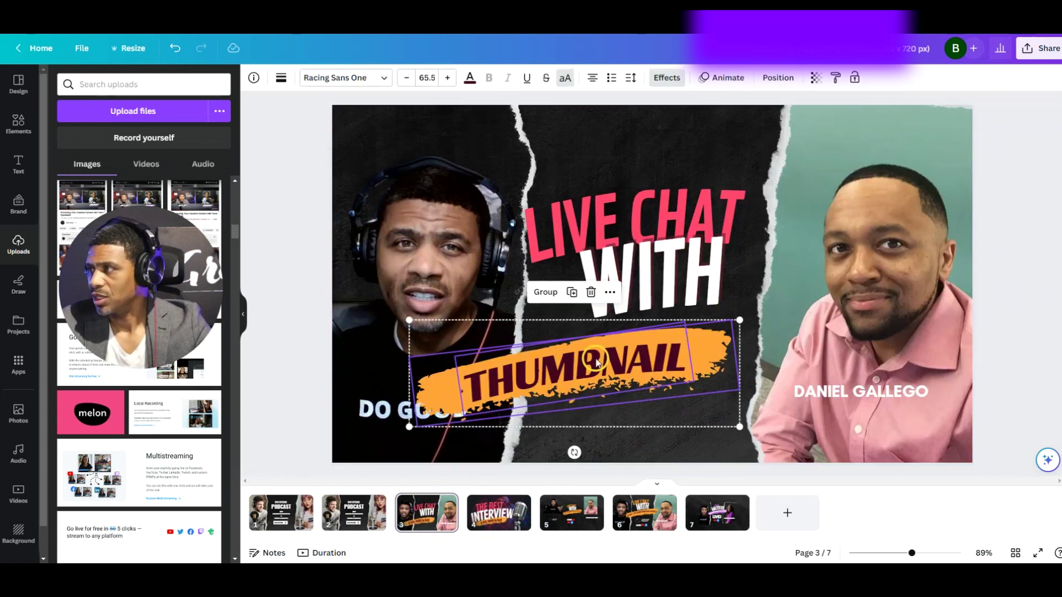
left_click_drag(565, 378, 633, 344)
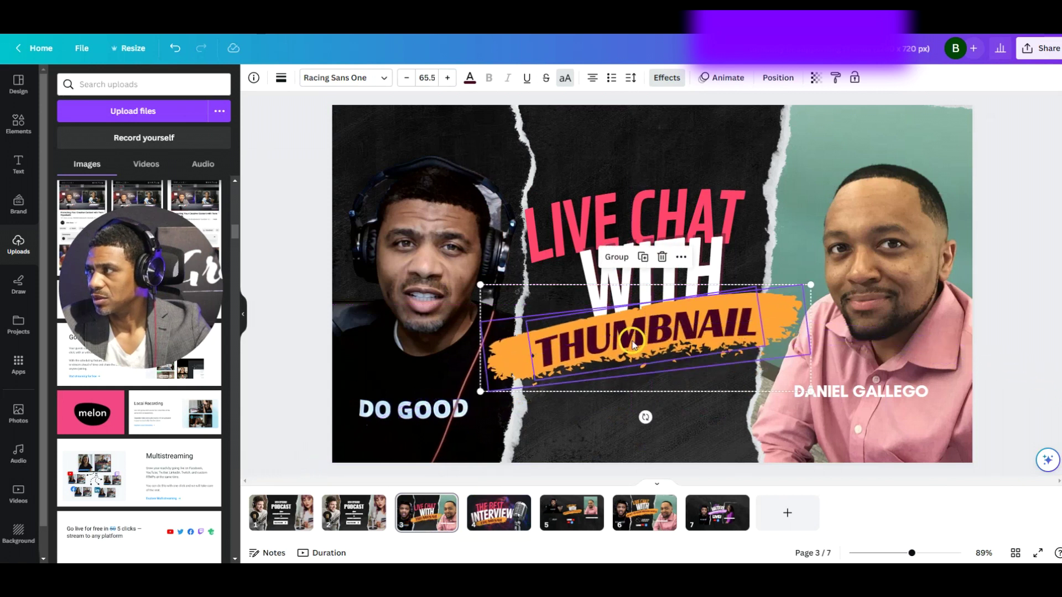
left_click(673, 144)
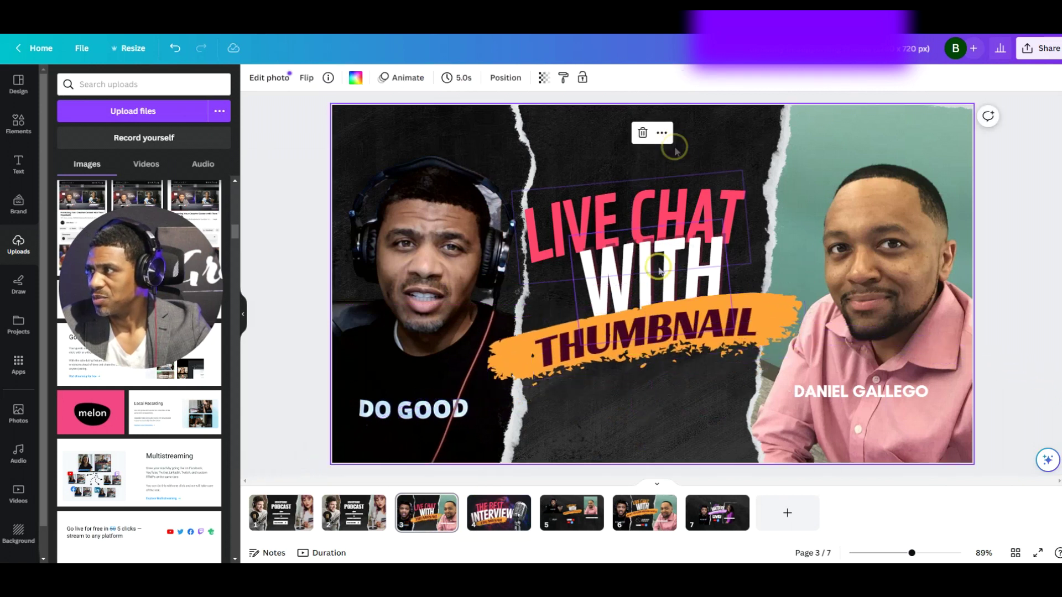
Replace the banner word THUMBNAIL with JUST TEACH MINISTRIES
double_click(640, 327)
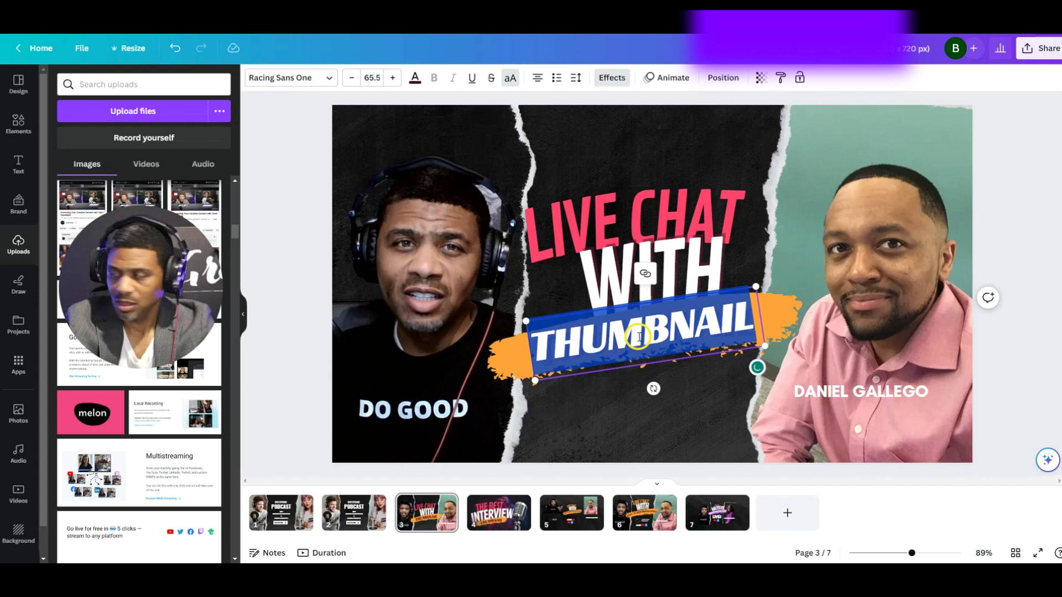
type("JUST TEACH MINISTRIES")
left_click(622, 146)
left_click(402, 144)
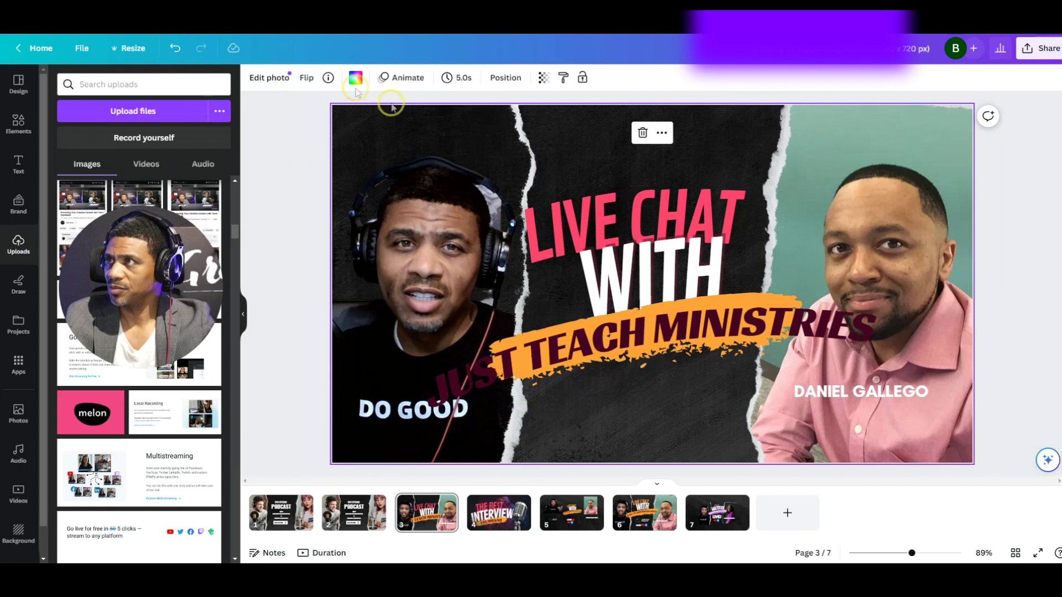
Shrink the JUST TEACH MINISTRIES text to font size 41.5 and nudge it down onto the brush stroke
left_click(635, 356)
left_click(352, 78)
left_click(351, 78)
left_click(352, 78)
left_click(352, 78)
left_click(352, 78)
left_click(351, 78)
left_click(352, 78)
left_click(352, 78)
left_click(352, 78)
left_click(352, 78)
left_click(352, 78)
left_click(351, 78)
left_click(352, 78)
left_click(352, 78)
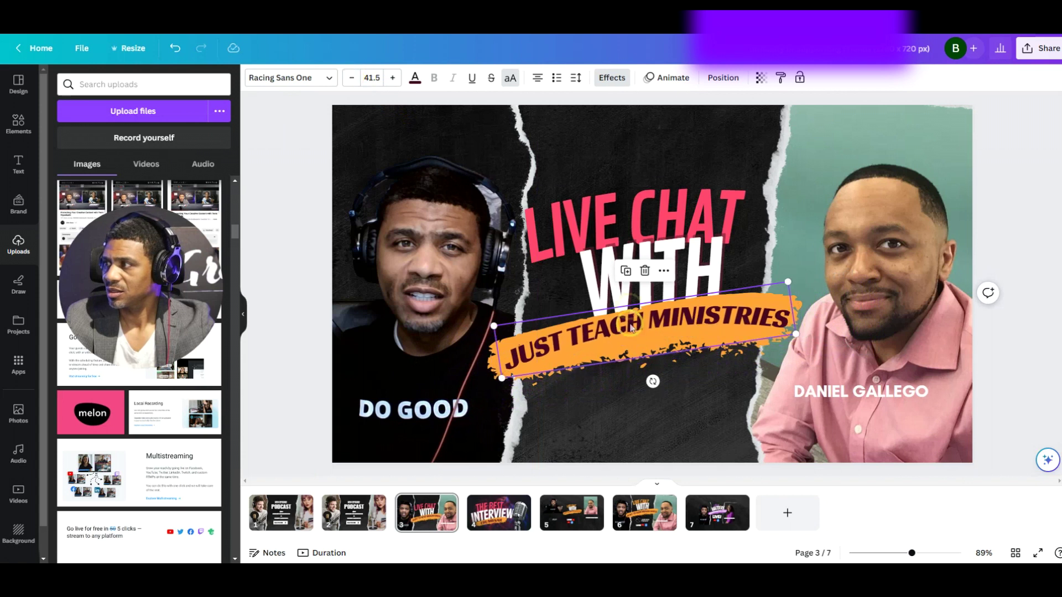
left_click_drag(635, 319, 635, 325)
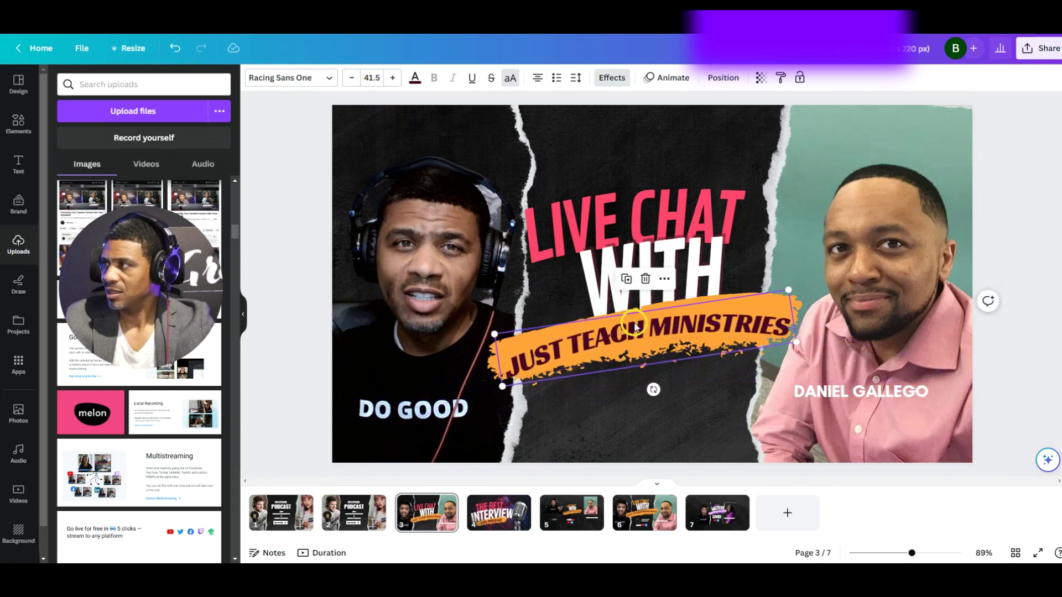
left_click(623, 221)
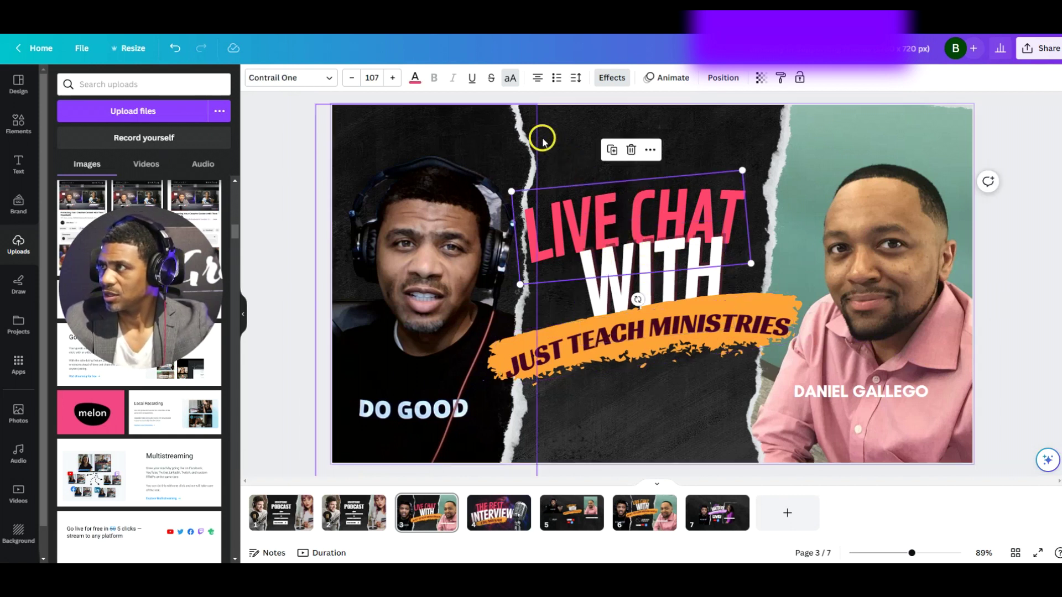
Color the LIVE CHAT heading with the orange document color swatch, comparing against page 6
left_click(414, 78)
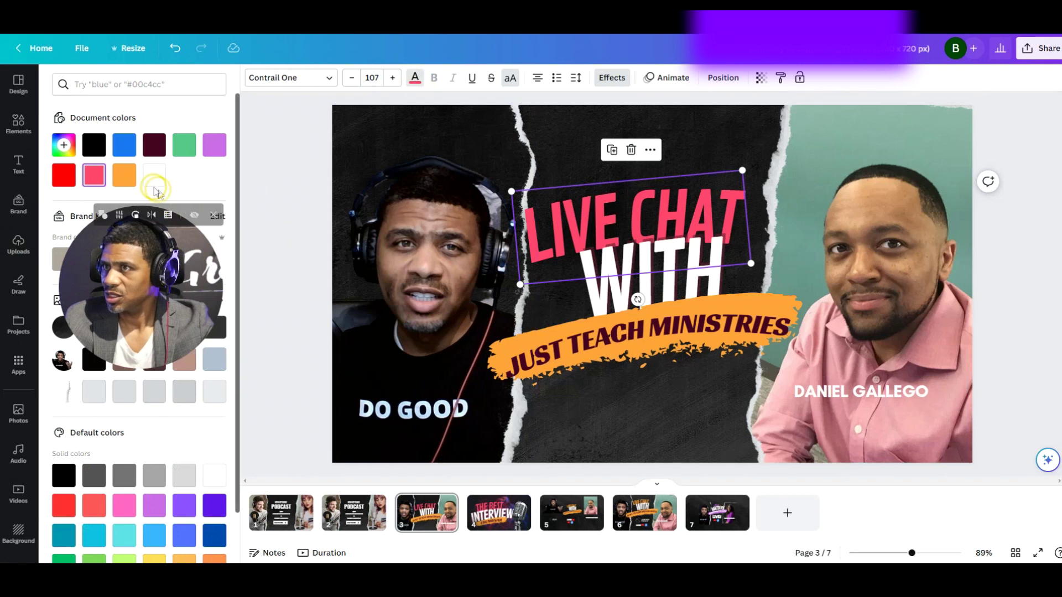
left_click(124, 174)
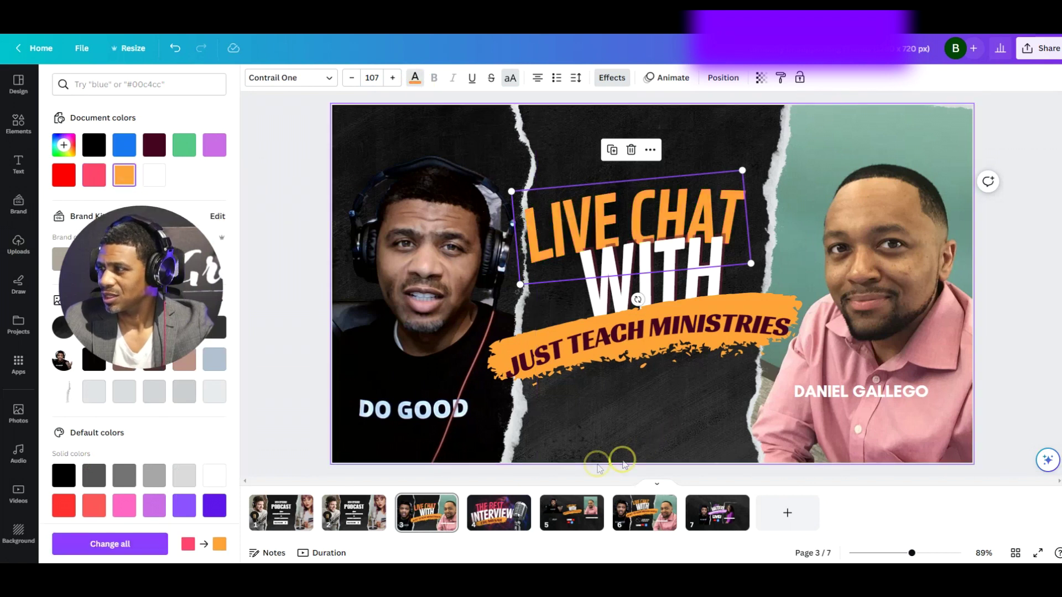
left_click(643, 523)
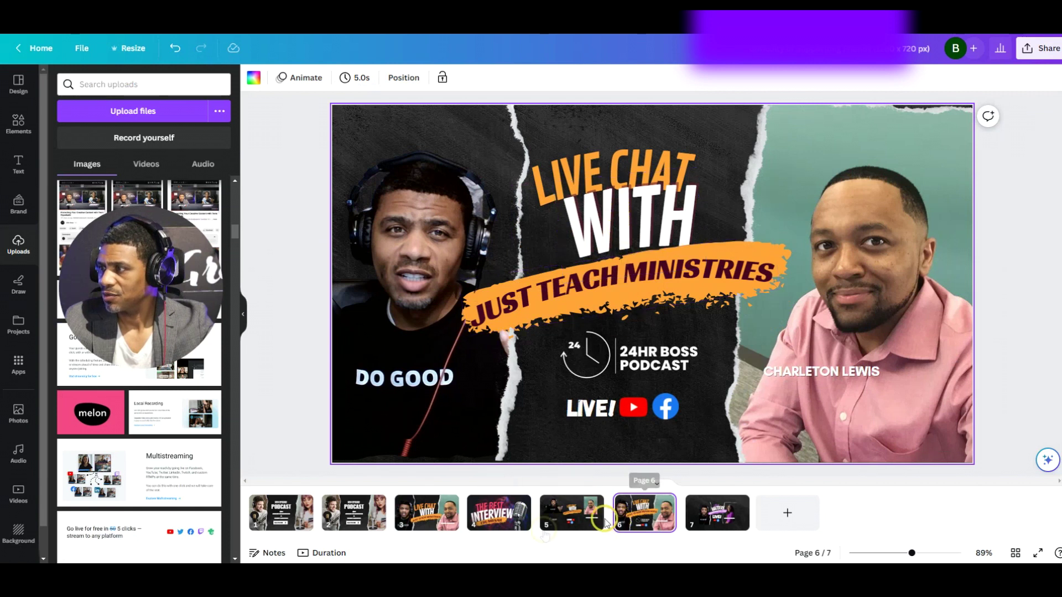
left_click(452, 516)
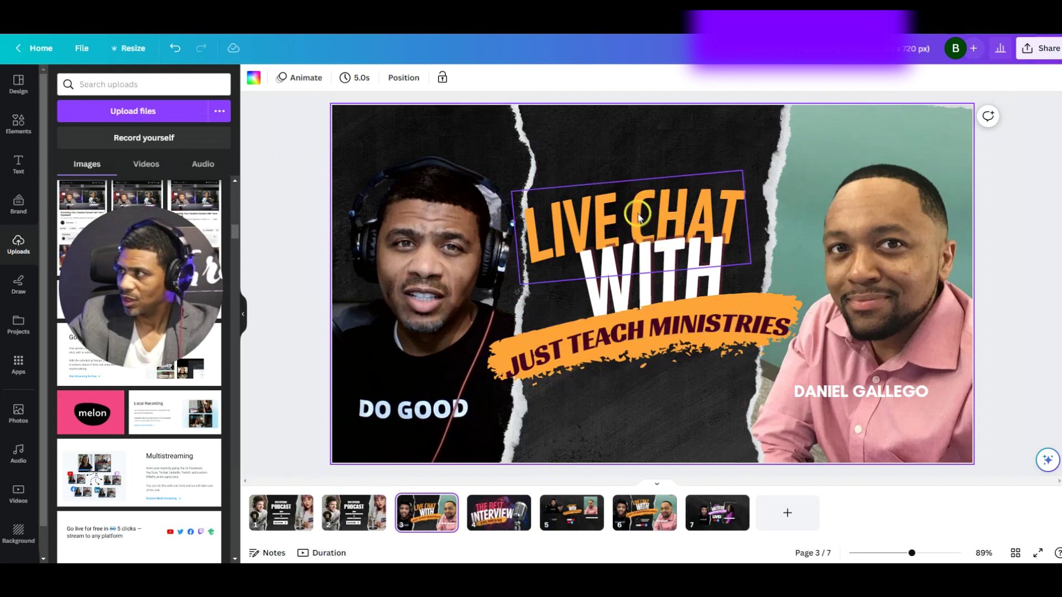
left_click(589, 354)
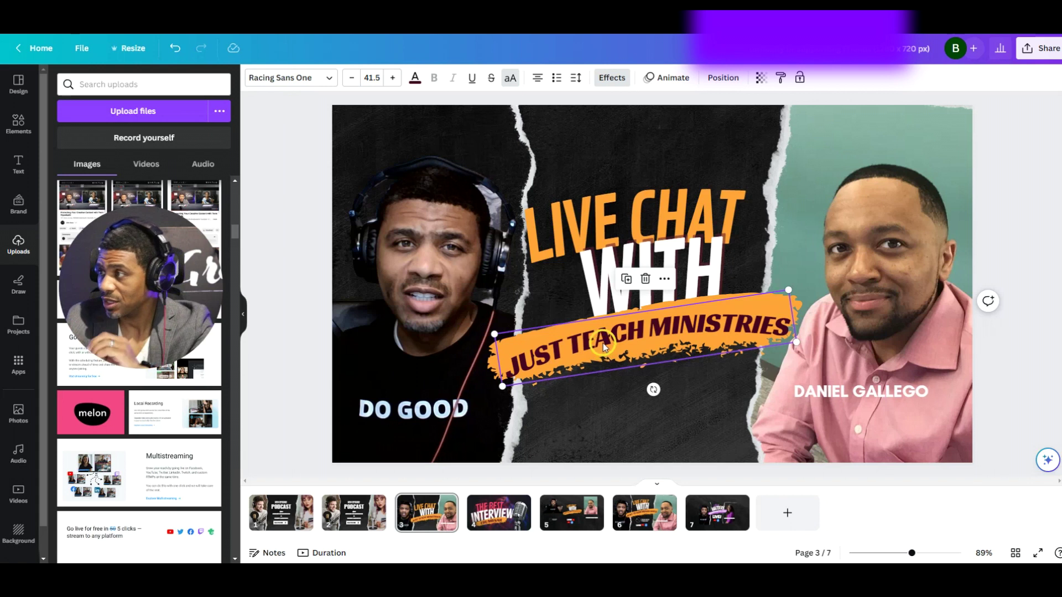
Retype the caption under the guest's photo with the new guest's full name
left_click(847, 392)
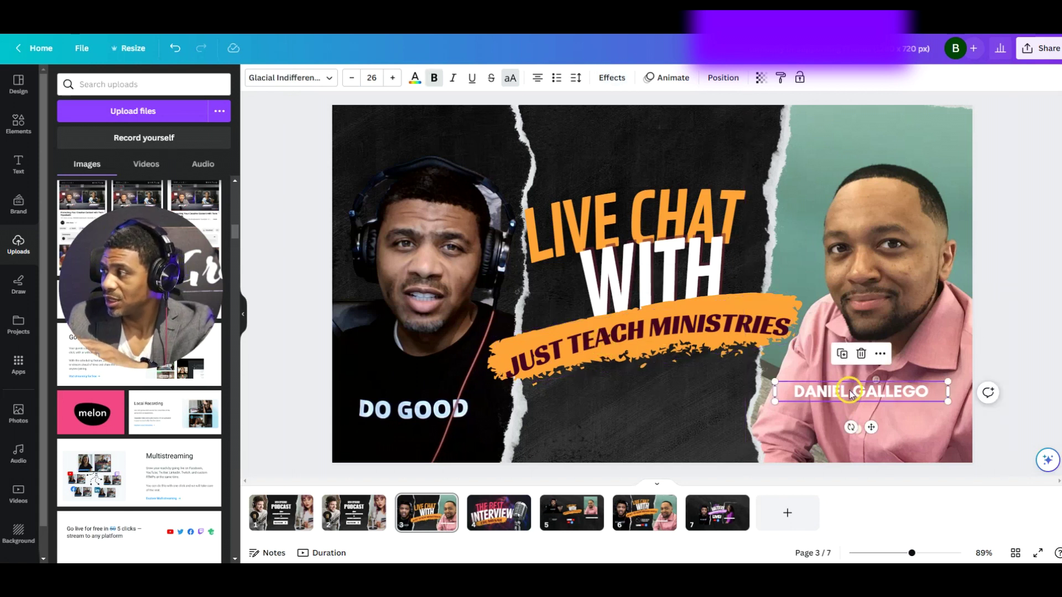
left_click(847, 393)
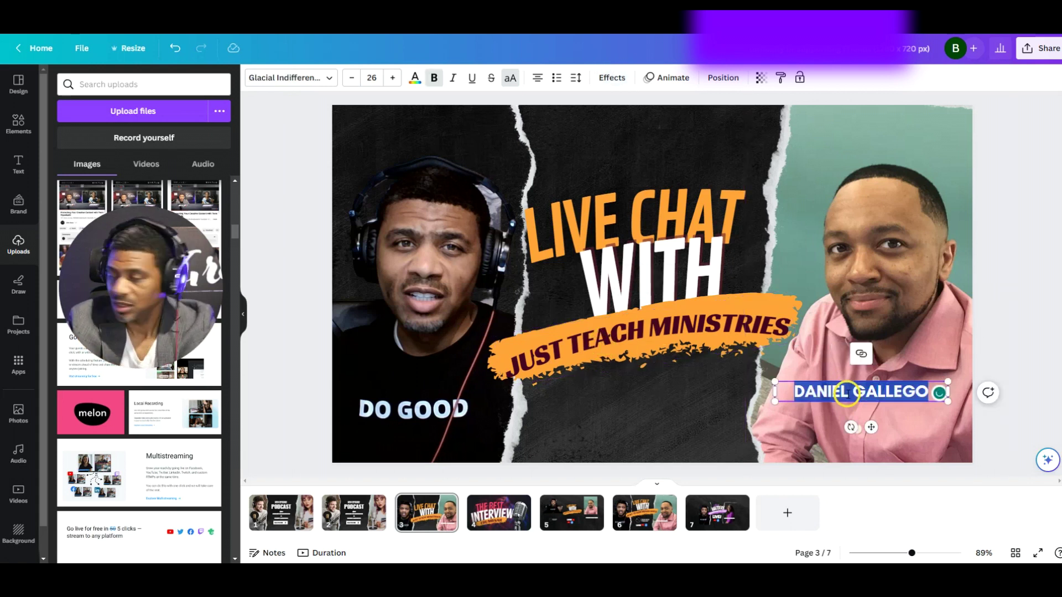
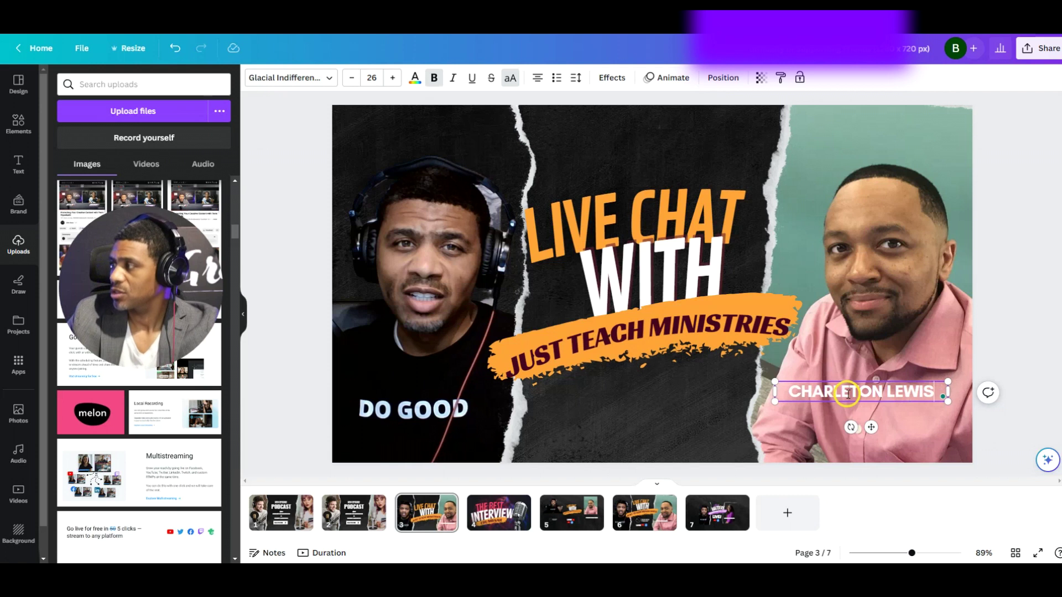
left_click(640, 384)
left_click(833, 397)
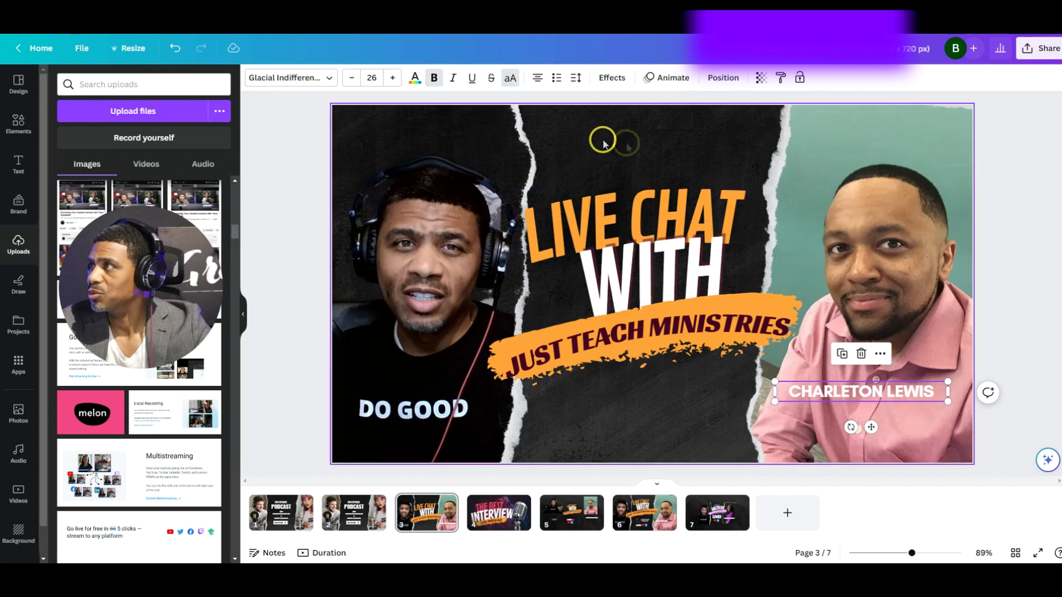
Apply the Shadow text effect to the guest's name caption with a black shadow color
left_click(611, 77)
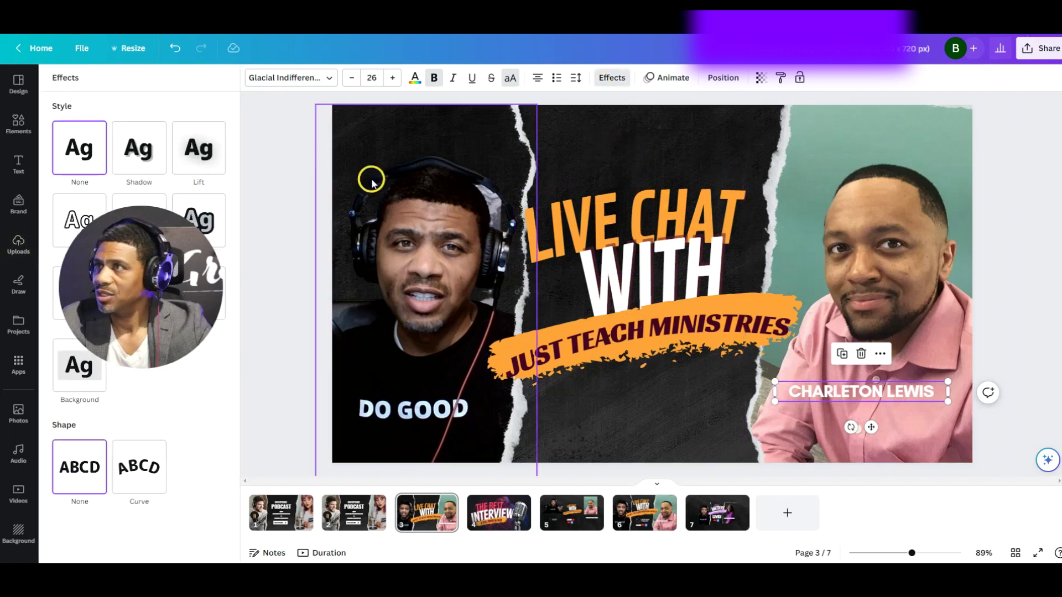
left_click(139, 148)
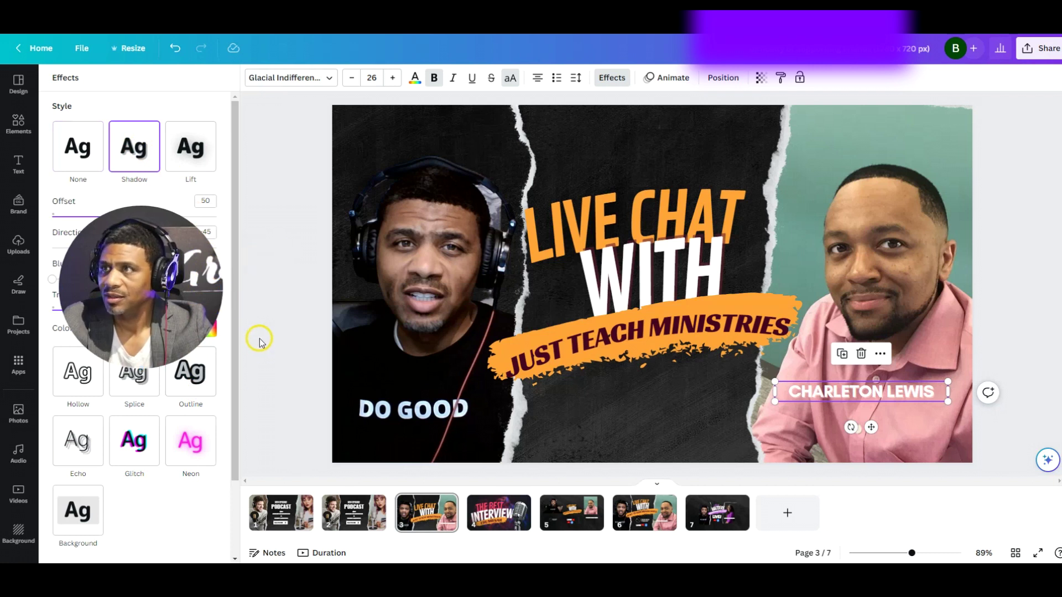
left_click_drag(131, 287, 334, 332)
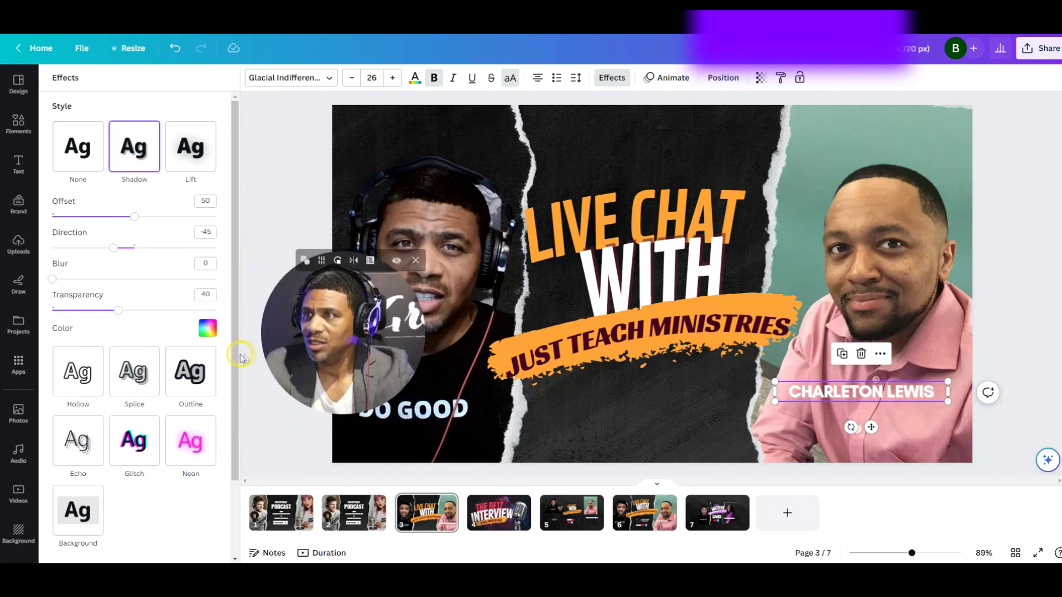
left_click(209, 330)
left_click(207, 334)
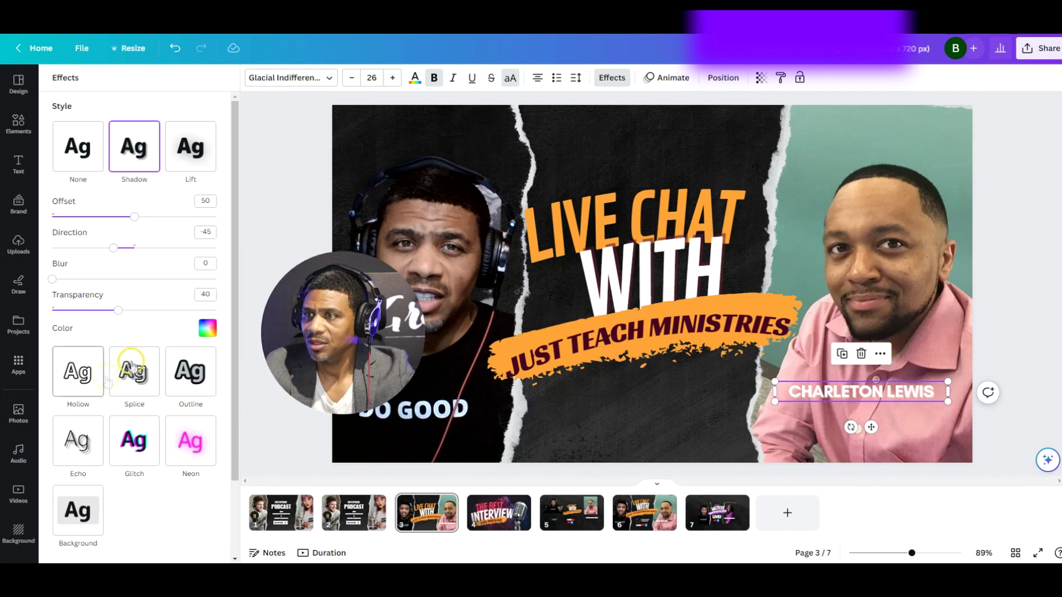
left_click(208, 328)
left_click(87, 387)
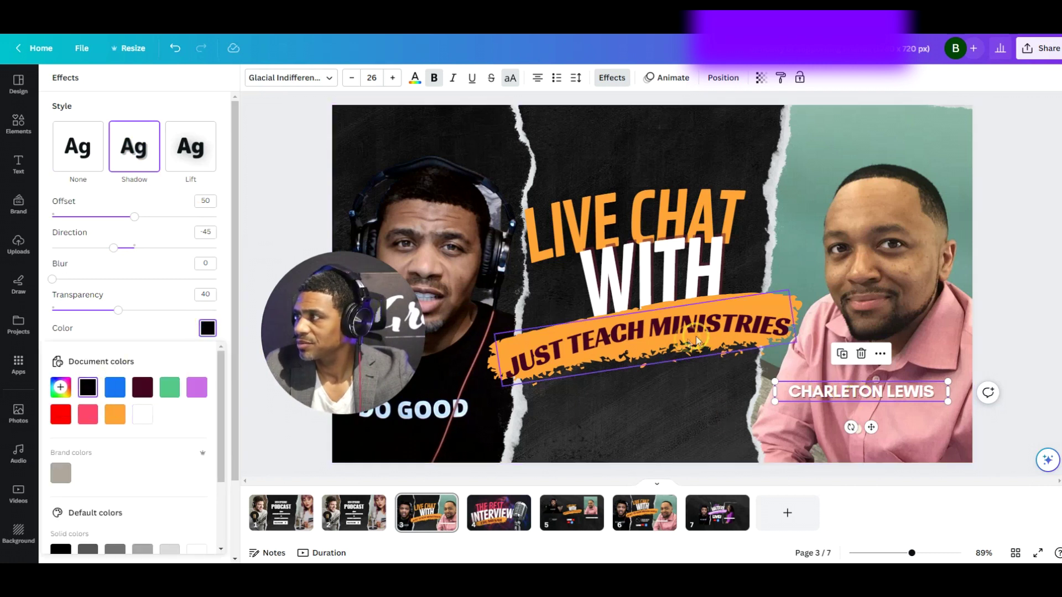
left_click(666, 134)
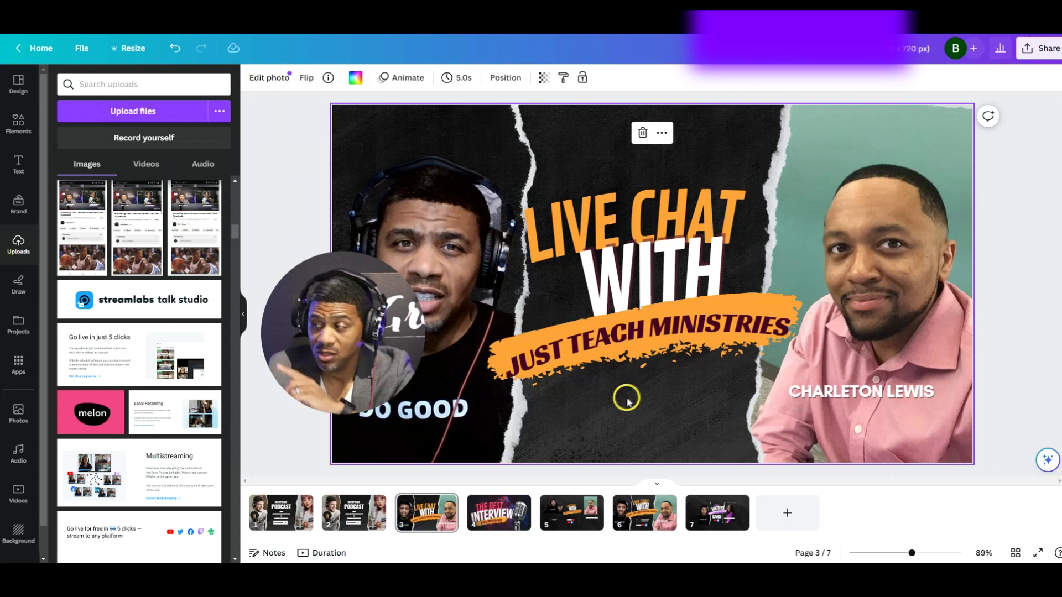
Search Elements for facebook graphics and resize page 3's Facebook icon to 62 × 62
left_click(567, 517)
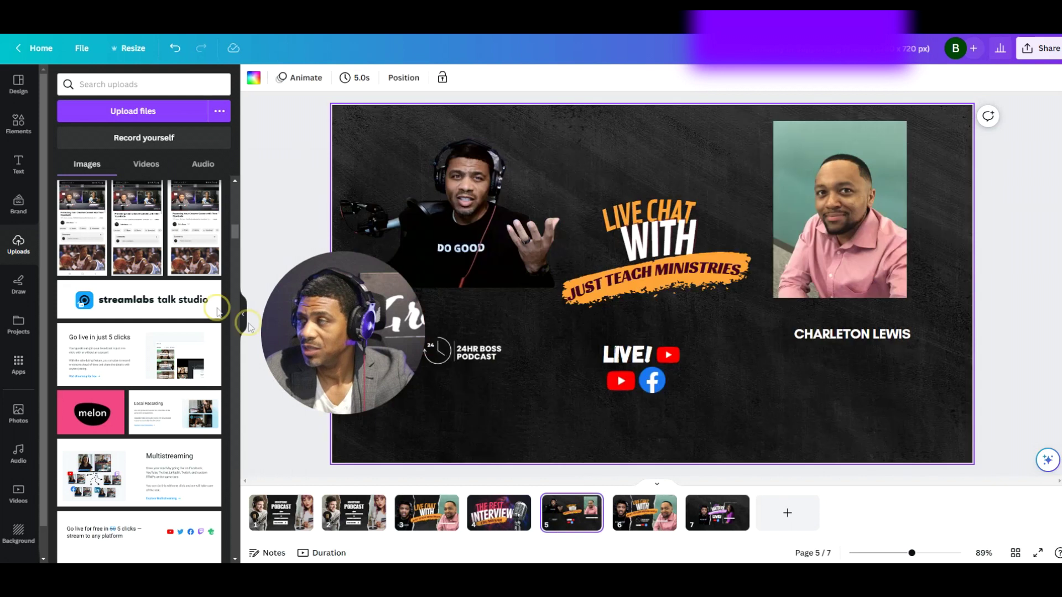
left_click(18, 122)
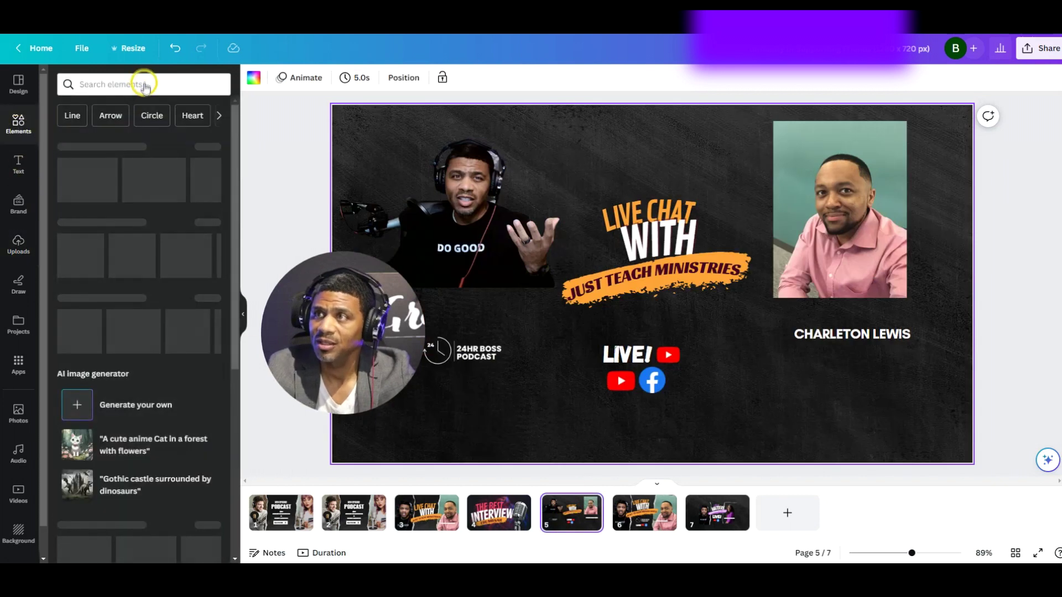
left_click(132, 84)
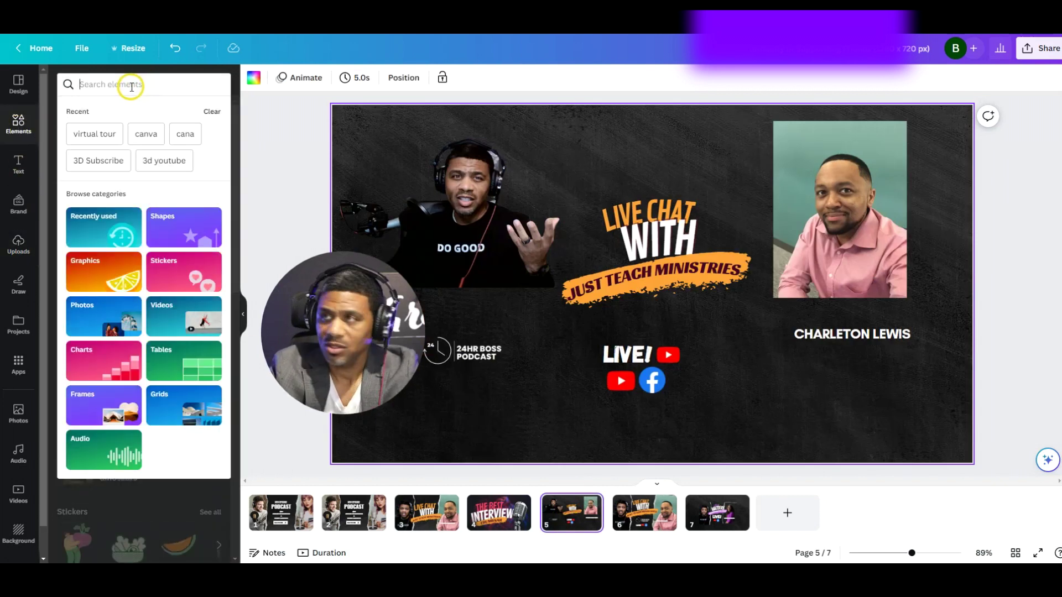
type("faceboo")
key("Return")
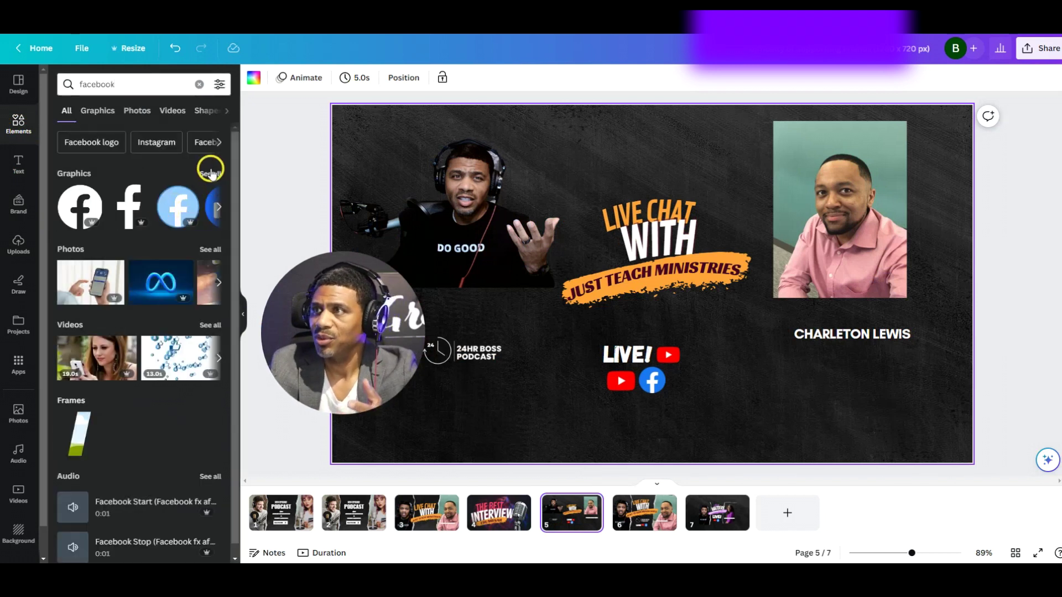
left_click(210, 173)
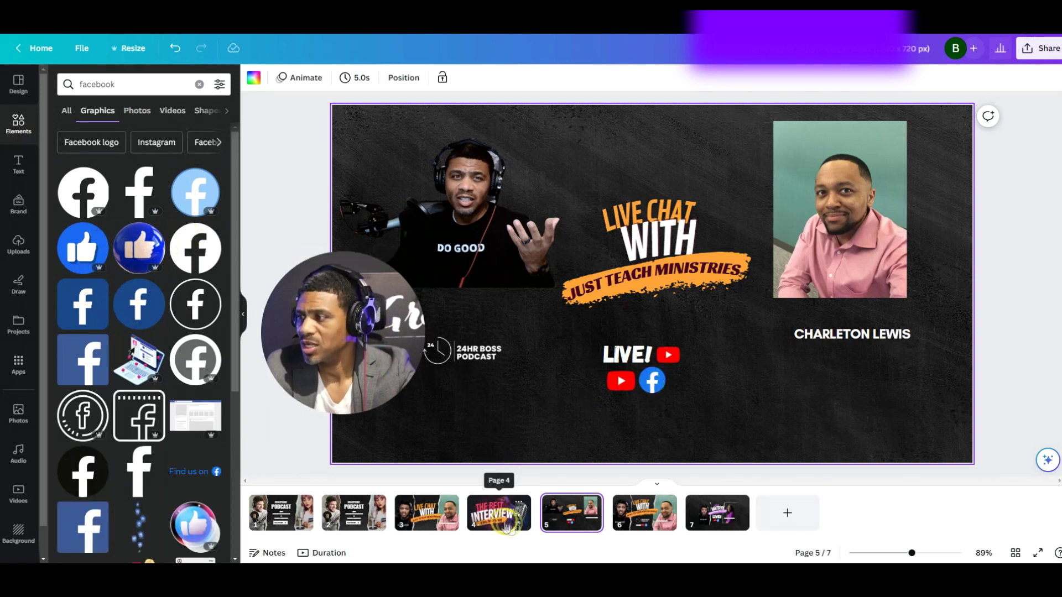
left_click(426, 512)
left_click(671, 391)
mouse_move(671, 391)
left_mouse_down()
mouse_move(680, 399)
mouse_move(665, 386)
left_mouse_up()
Search Elements for YouTube and add a red play-button icon, shrunk beside the Facebook icon
left_click(143, 87)
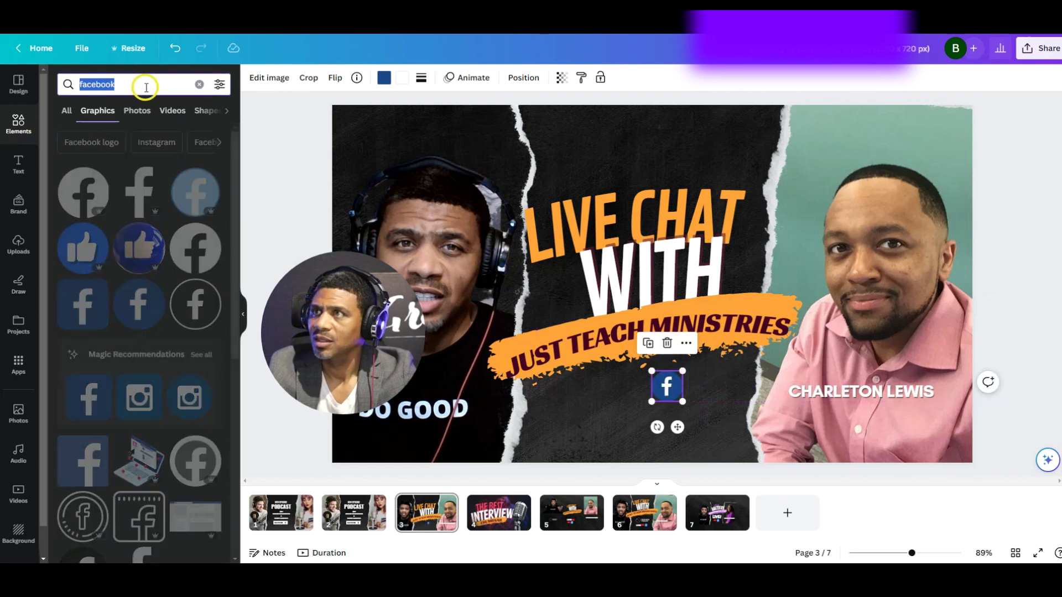
type("Yout")
key("BackSpace")
type("Tube")
key("Return")
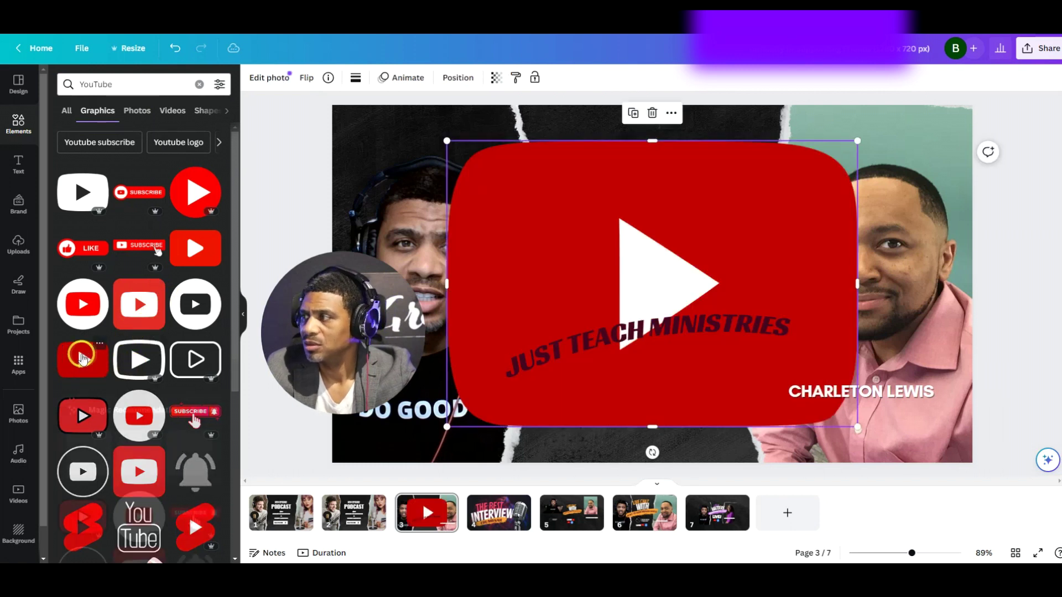
left_click(83, 360)
left_click_drag(458, 140, 627, 385)
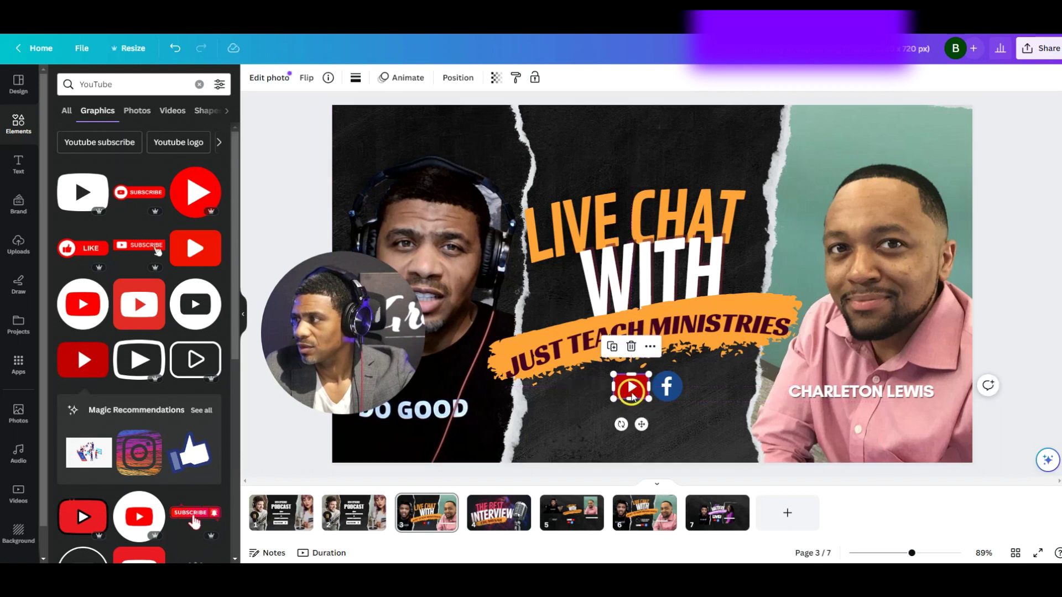
Copy the LIVE! text from page 5 and place it just left of page 3's YouTube icon
left_click(571, 512)
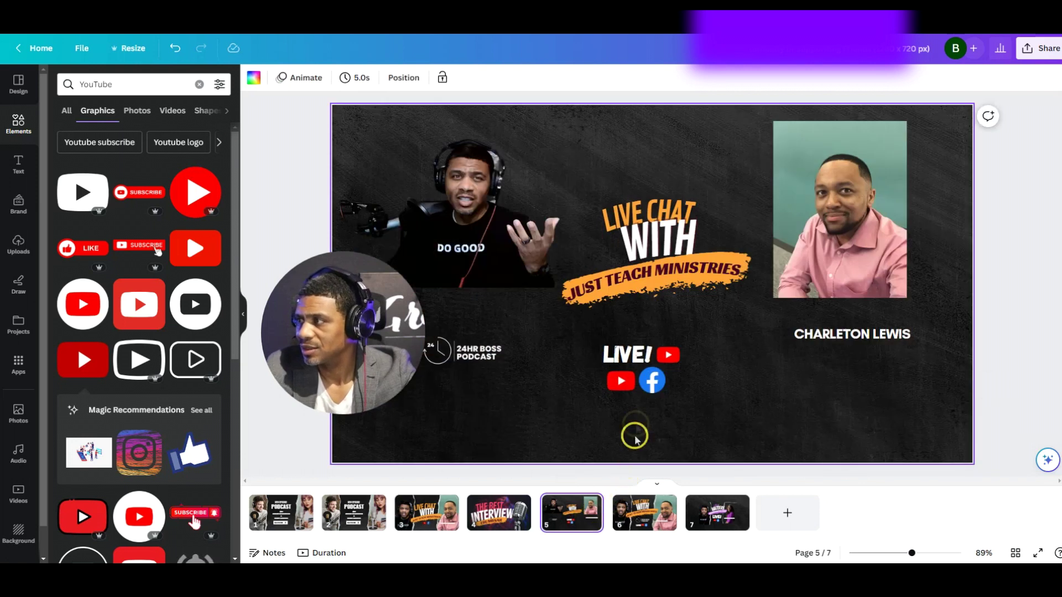
left_click(627, 358)
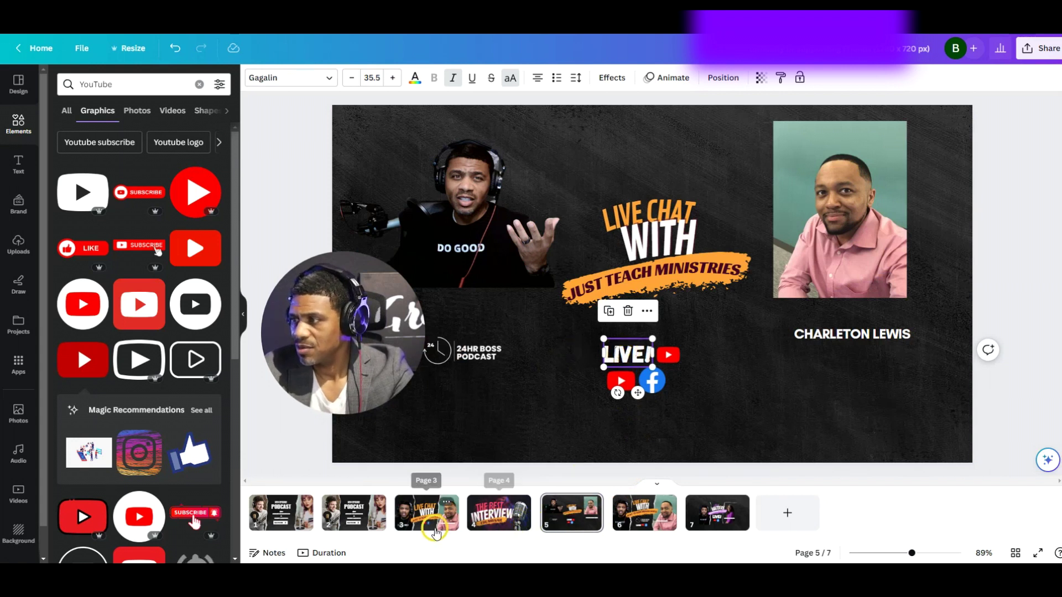
left_click(450, 501)
left_click(593, 422)
left_click(630, 355)
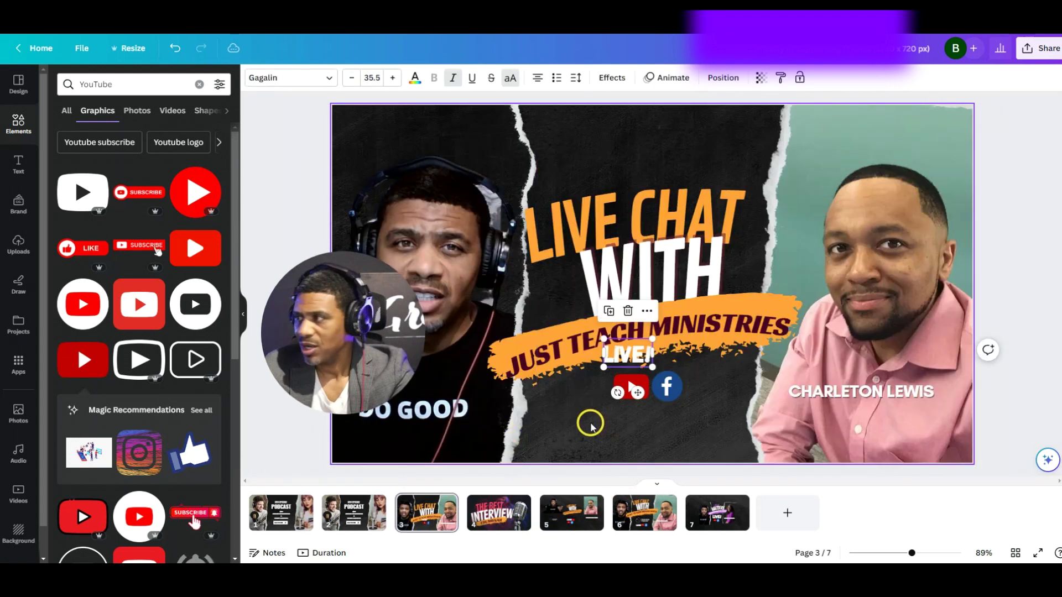
left_click_drag(622, 352, 594, 367)
left_click_drag(578, 391, 582, 387)
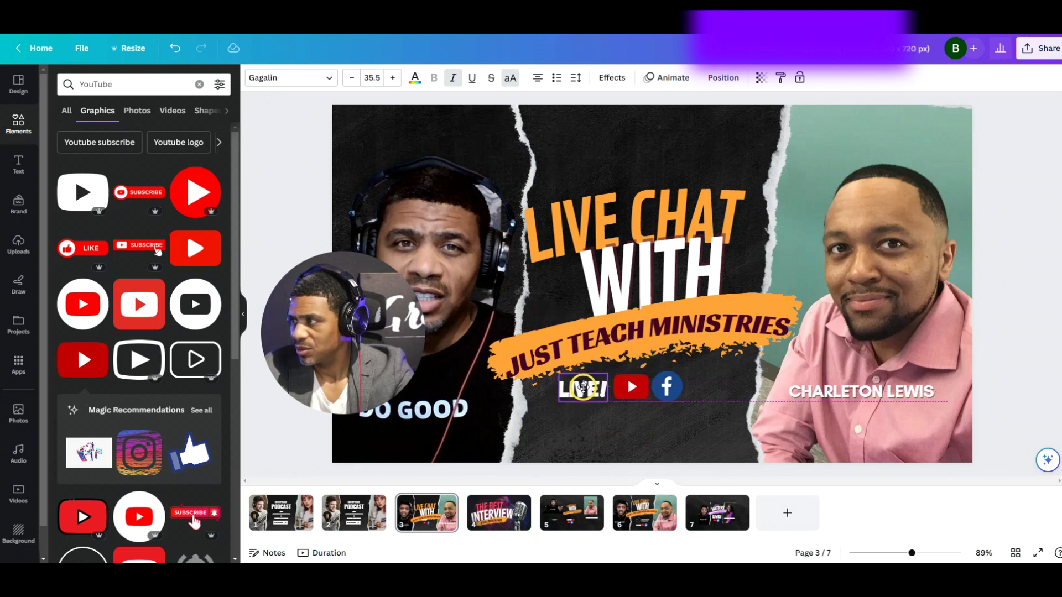
Copy the 24HR BOSS PODCAST logo from page 5 and position it below page 3's LIVE! icons
left_click(571, 517)
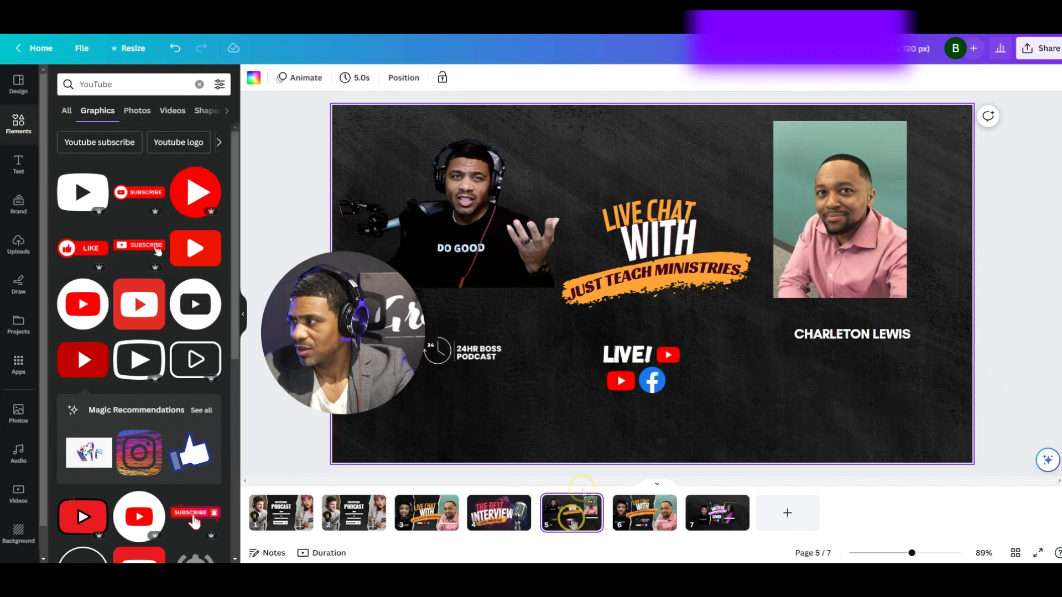
left_click(474, 364)
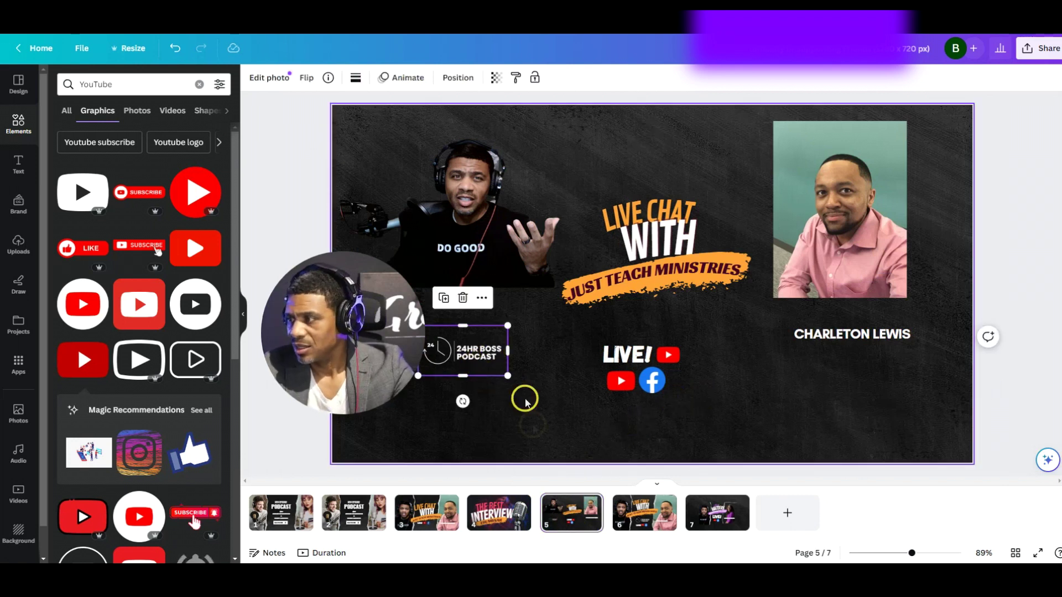
left_click(435, 523)
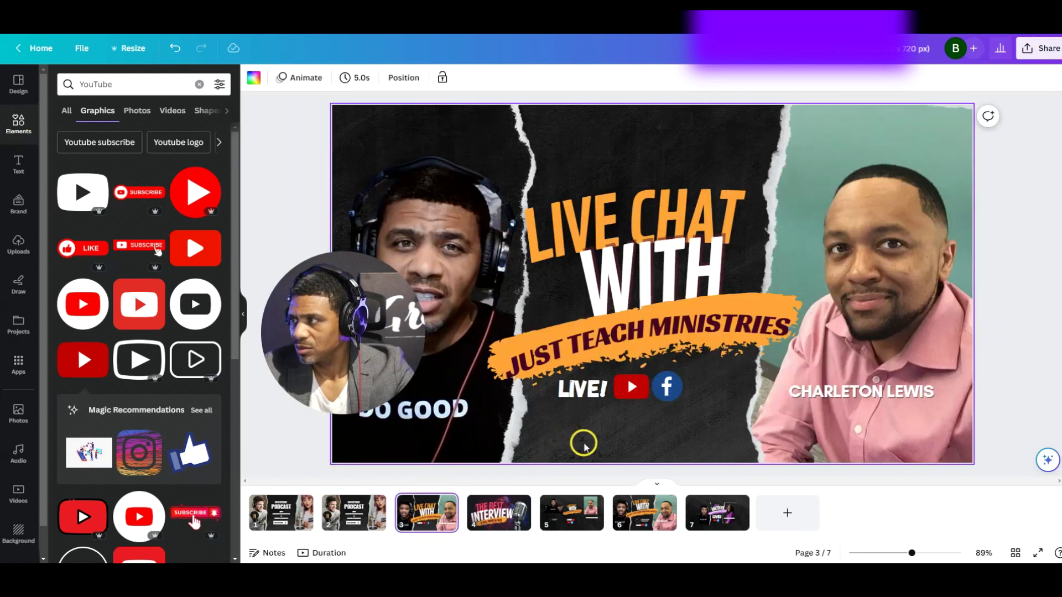
left_click(600, 441)
key("ctrl+v")
left_click_drag(447, 328, 611, 420)
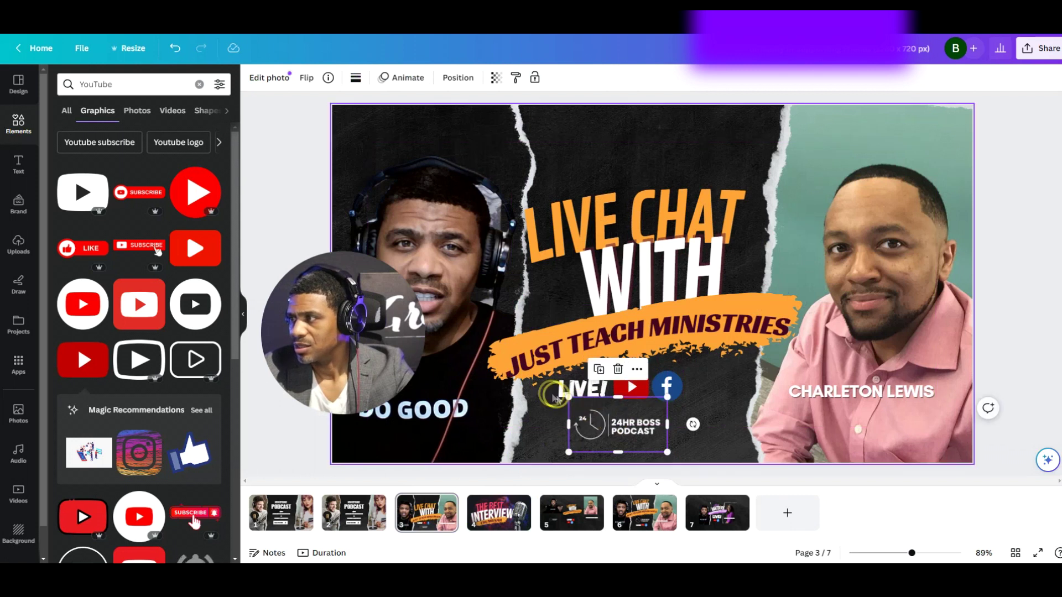
key("shift+Right")
key("shift+Right")
key("Down")
key("Down")
key("Down")
key("Down")
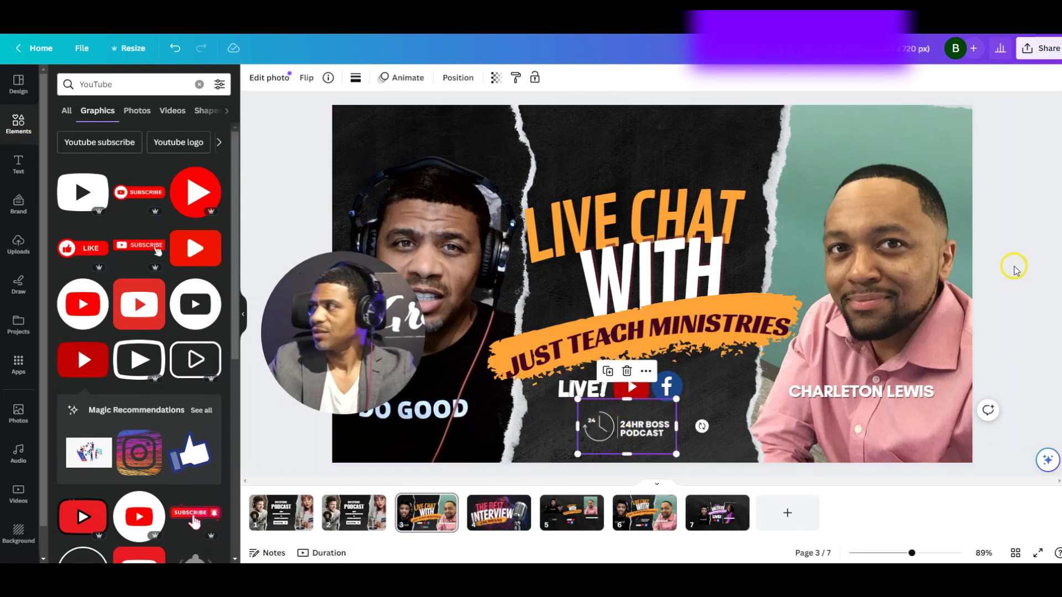
left_click(1013, 268)
left_click(382, 303)
left_click_drag(382, 303, 214, 394)
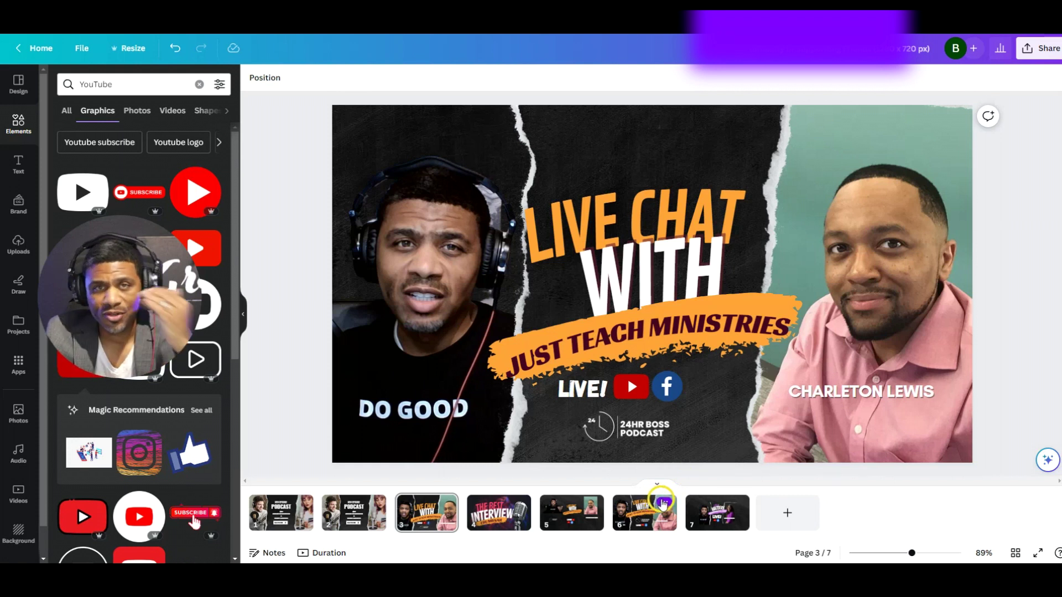
Duplicate page 6 to create a new page 7
left_click(663, 505)
left_click(664, 504)
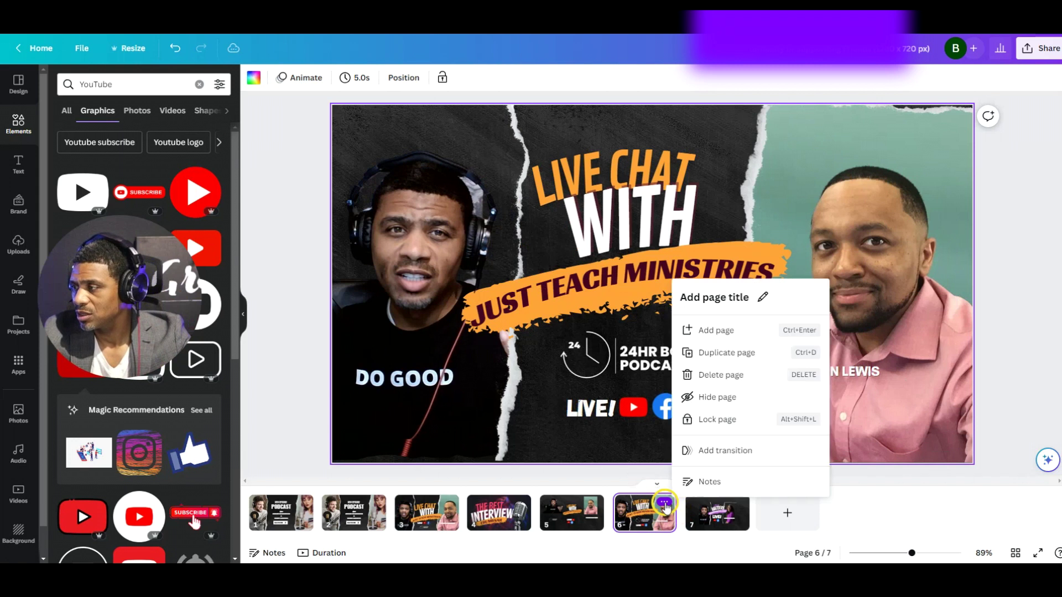
left_click(718, 354)
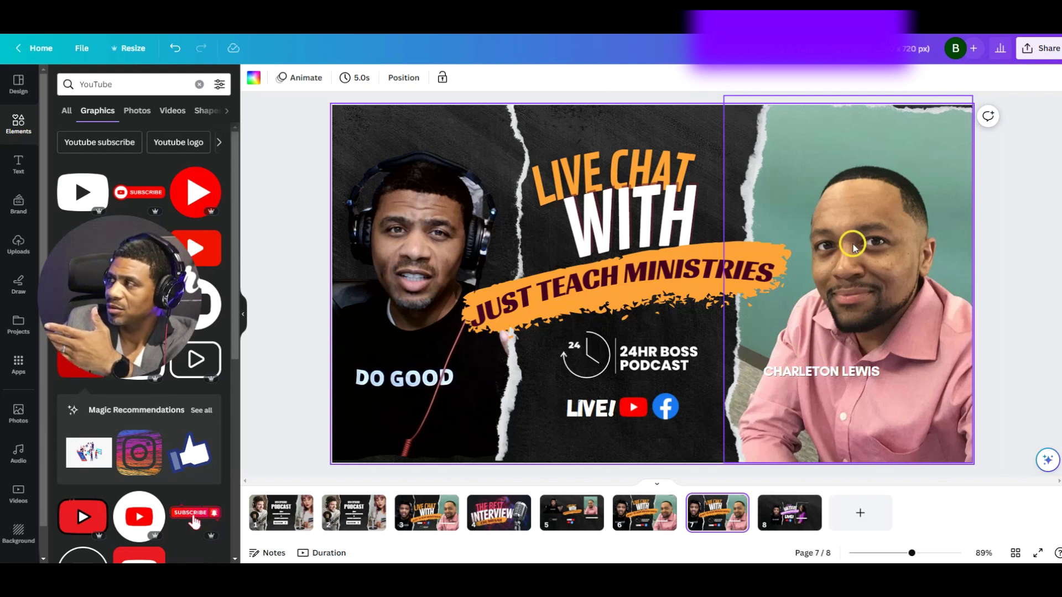
Detach and copy the woman-in-purple photo from the Legal Matters page, replacing page 7's right-hand guest
left_click(802, 525)
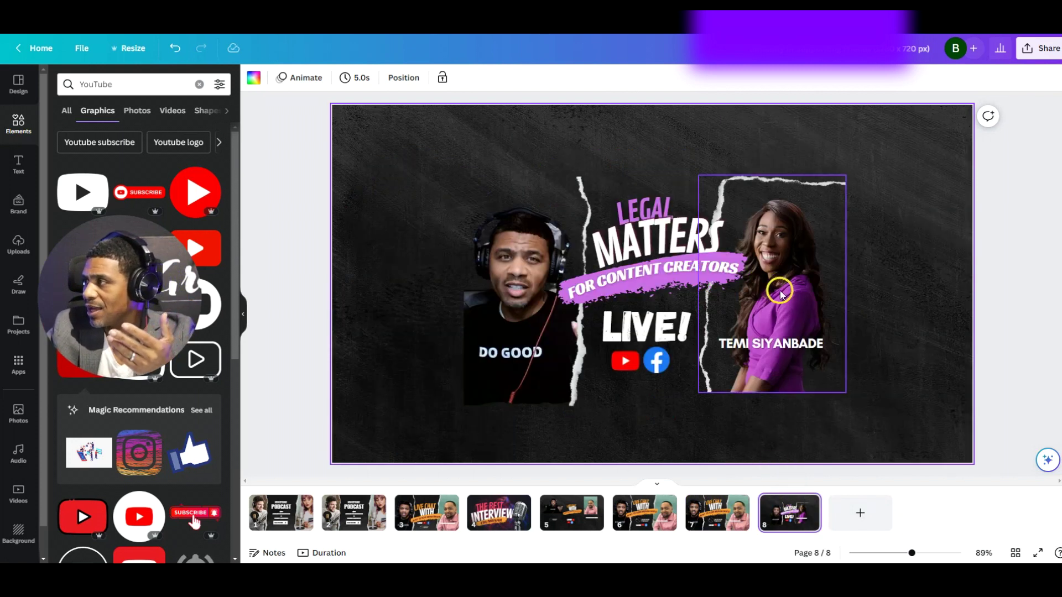
left_click(781, 294)
right_click(797, 287)
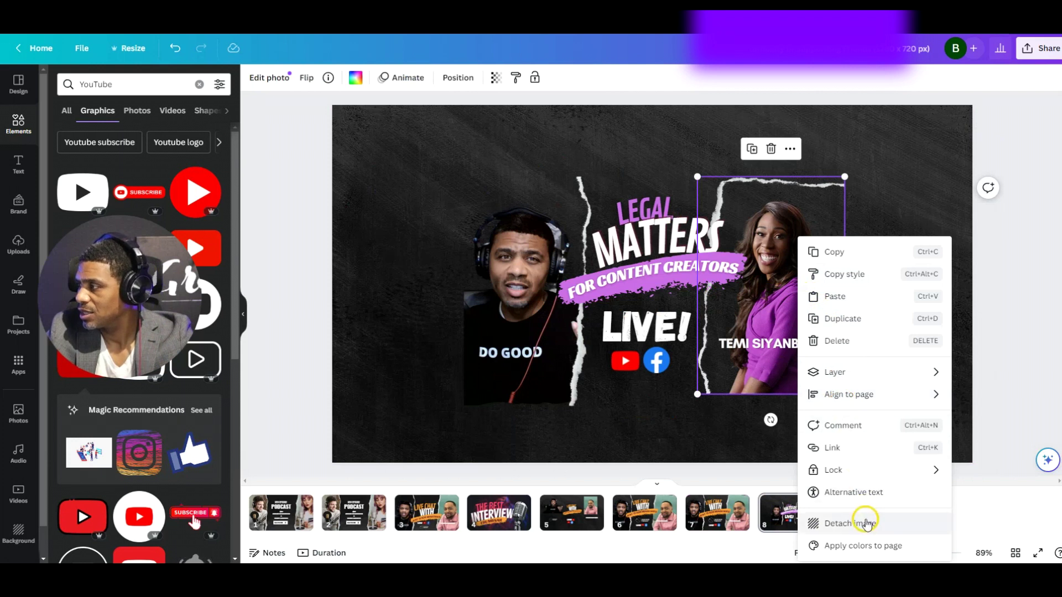
left_click(864, 518)
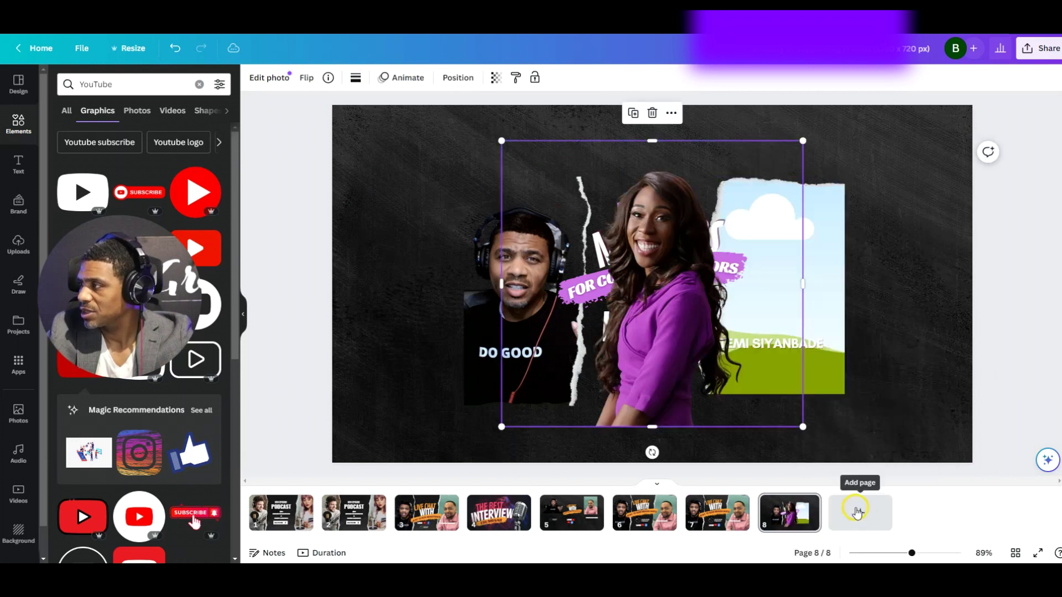
right_click(657, 292)
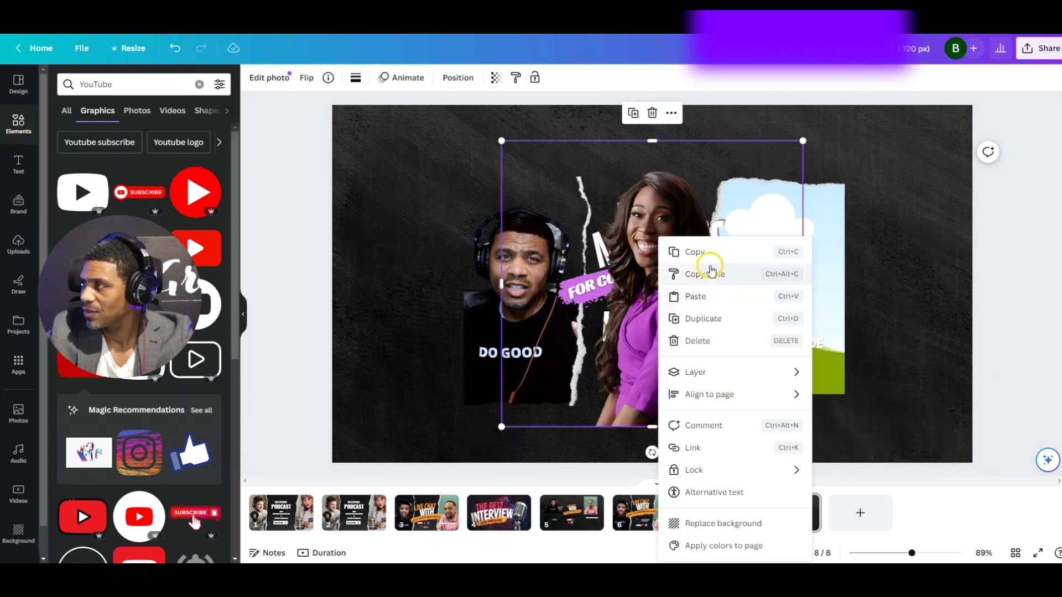
left_click(700, 250)
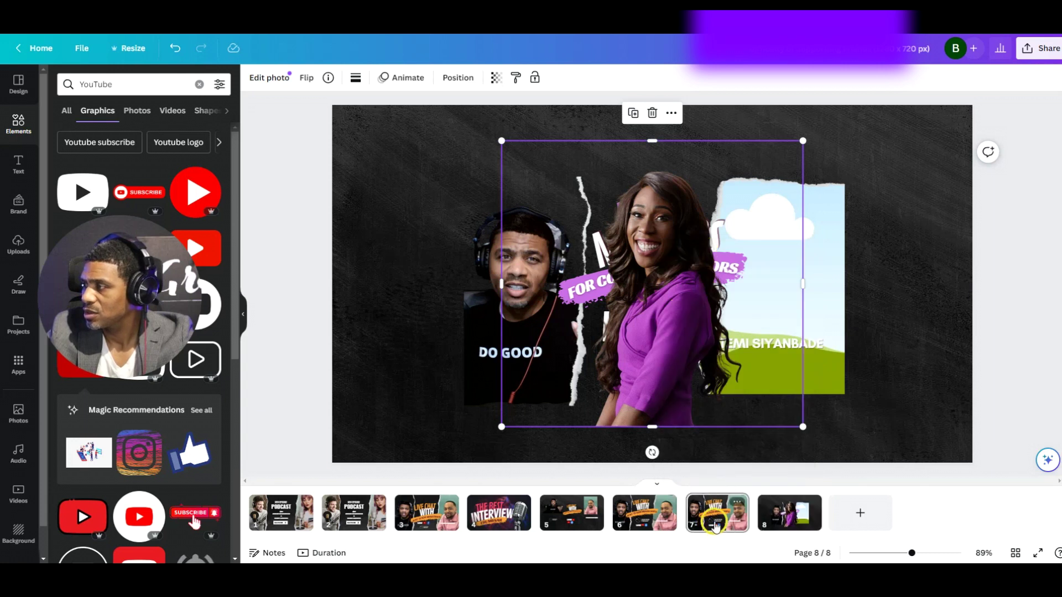
left_click(715, 525)
key("ctrl+v")
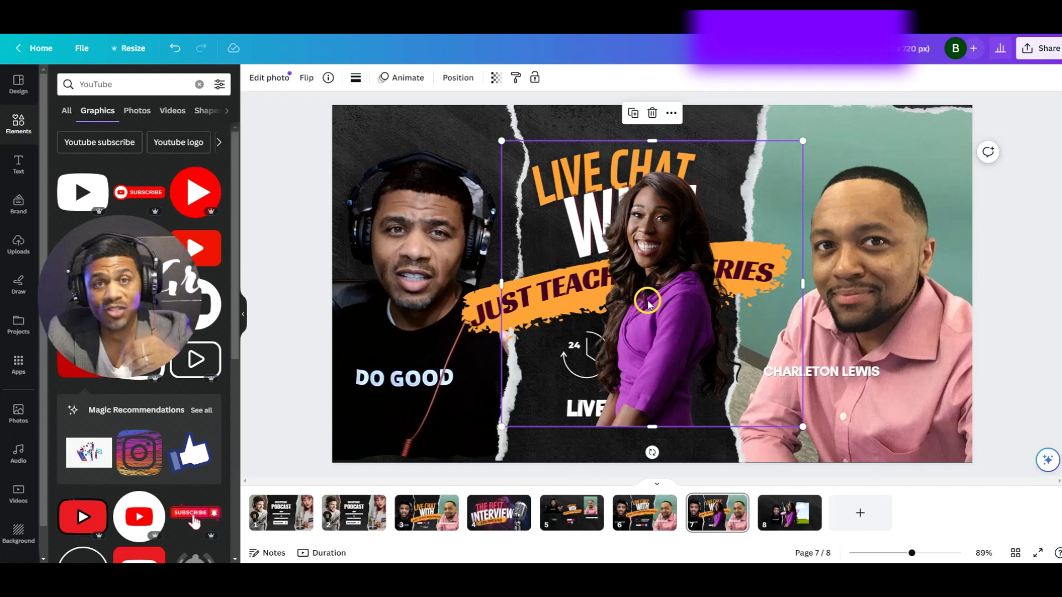
left_click_drag(687, 327, 810, 312)
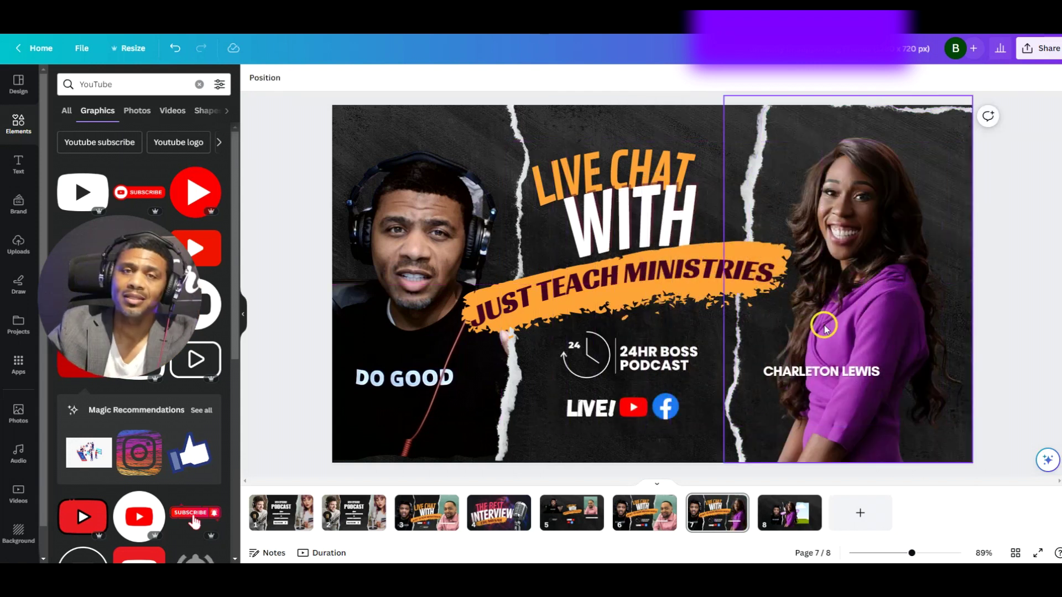
Check the guest name and JUST TEACH MINISTRIES texts on page 7, then bring up Resize
left_click(811, 371)
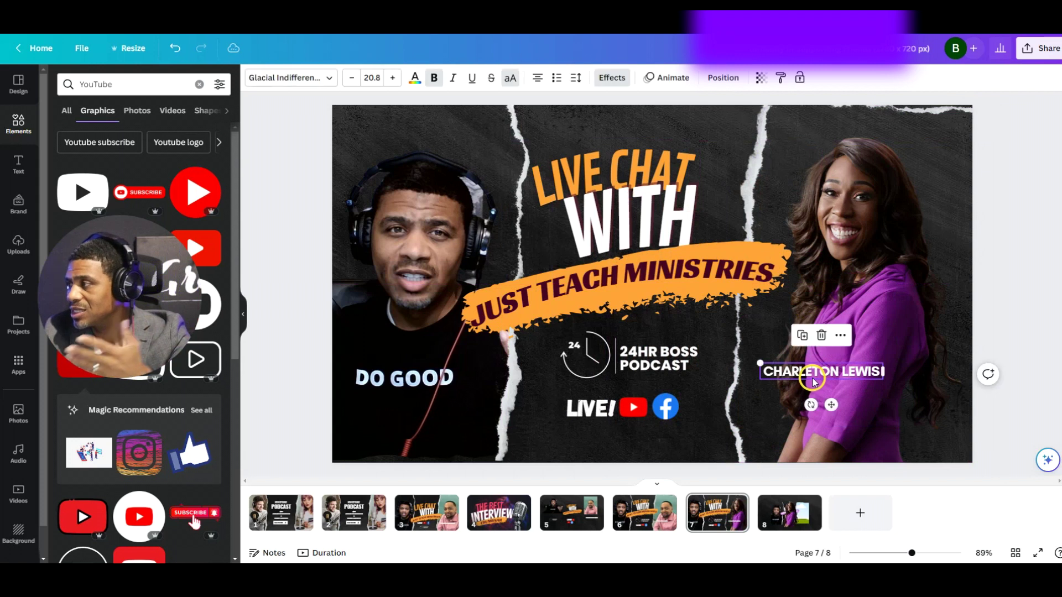
left_click(616, 288)
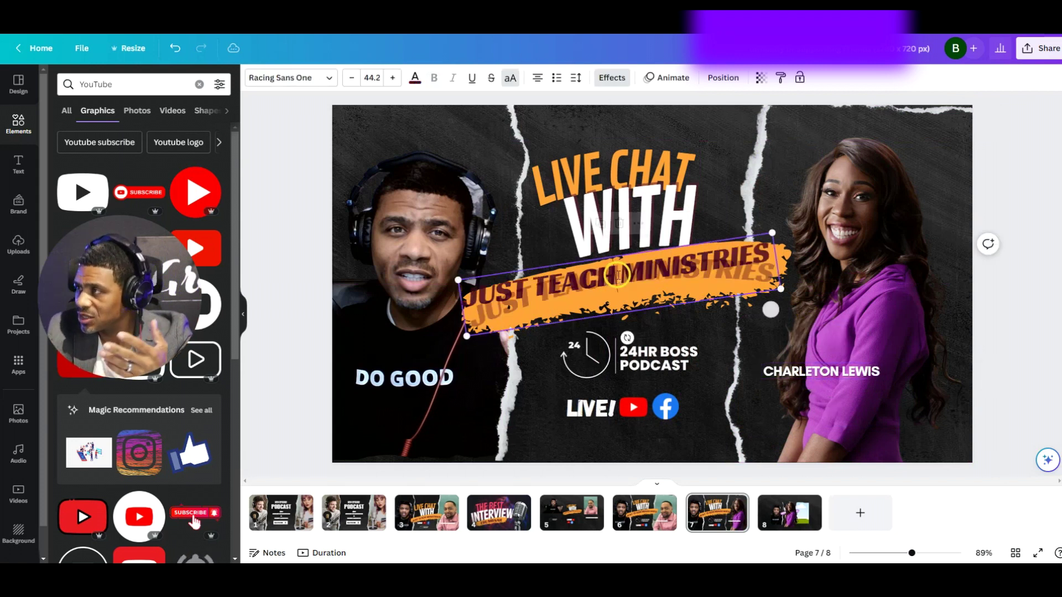
left_click(616, 289)
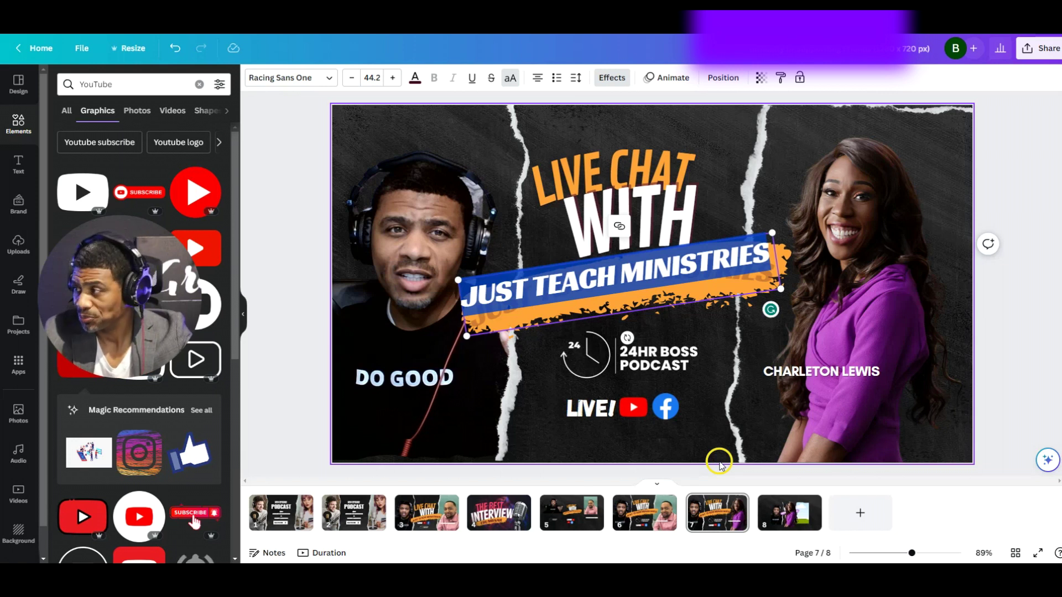
left_click(907, 398)
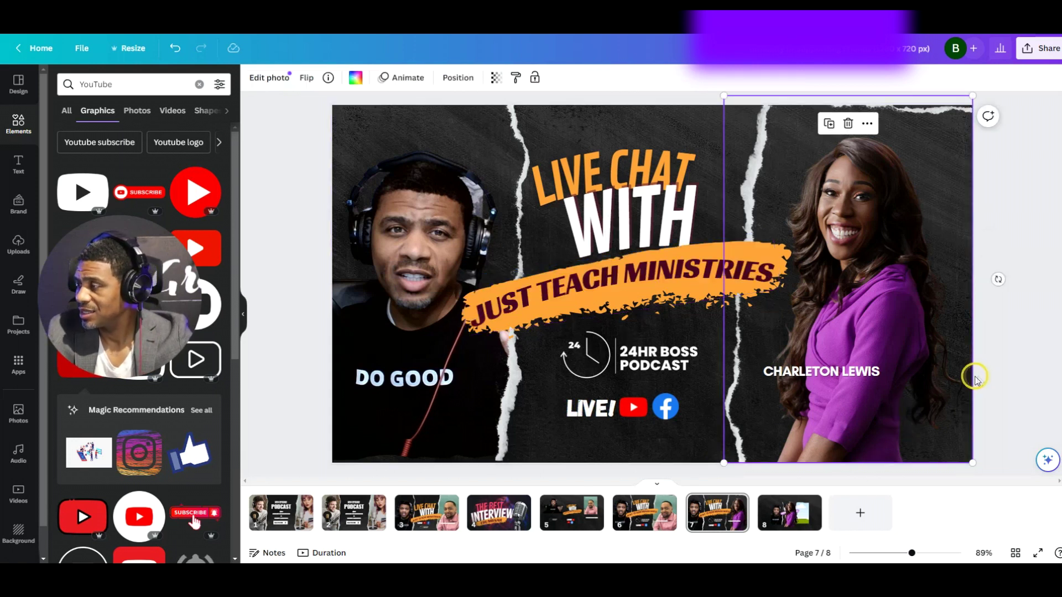
left_click(995, 290)
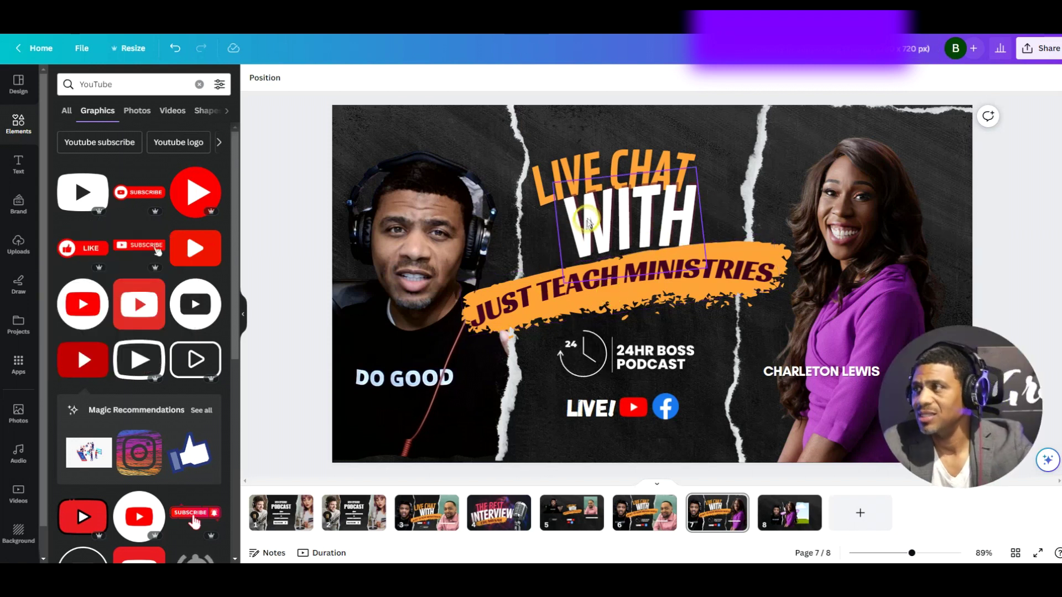
left_click(137, 49)
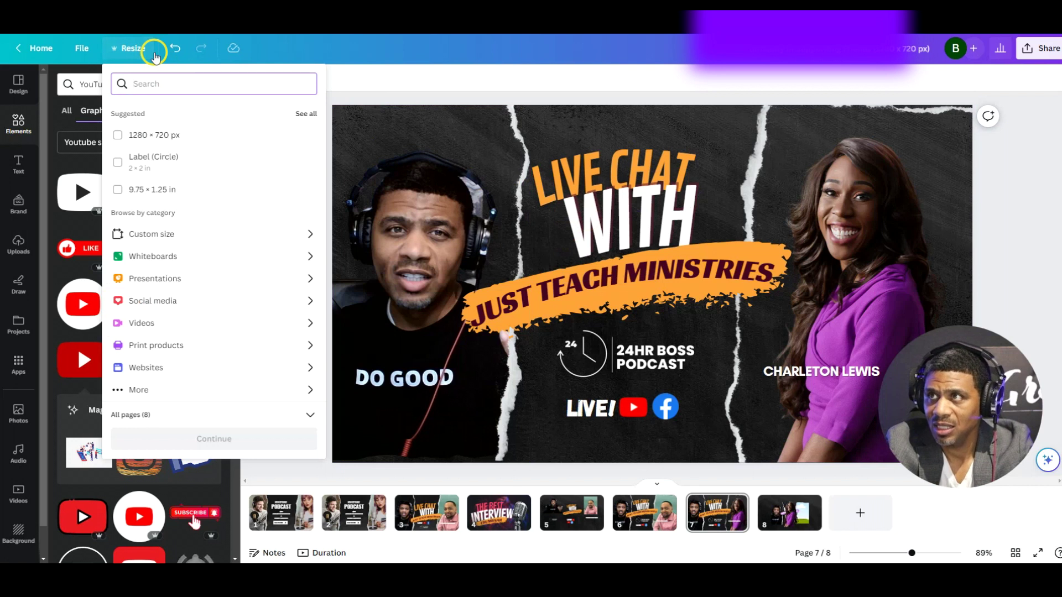
Resize all pages into an Instagram Post (Square) copy, found by searching 'instag'
left_click(380, 74)
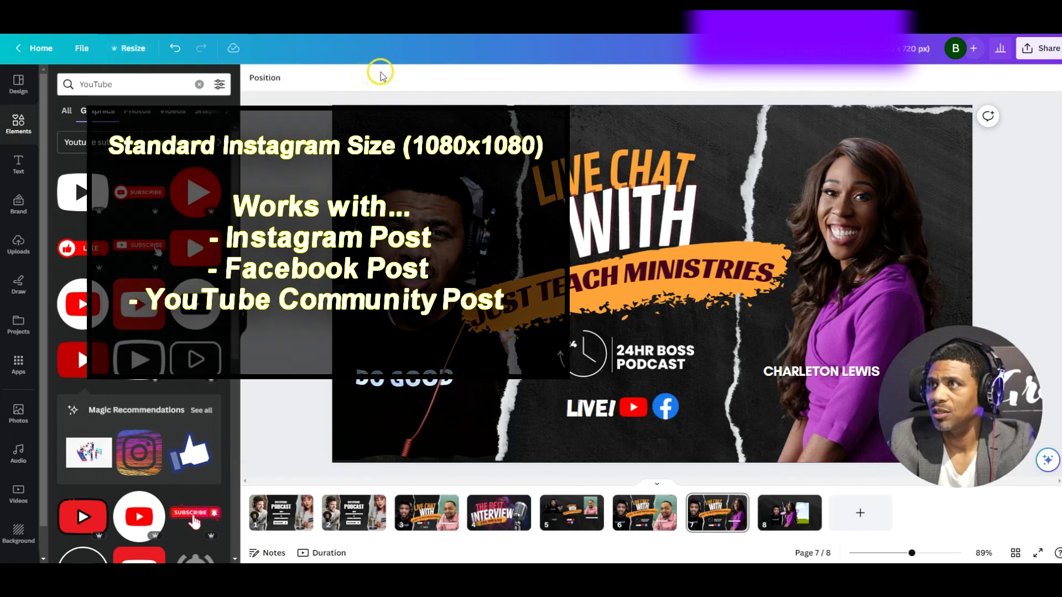
left_click(134, 48)
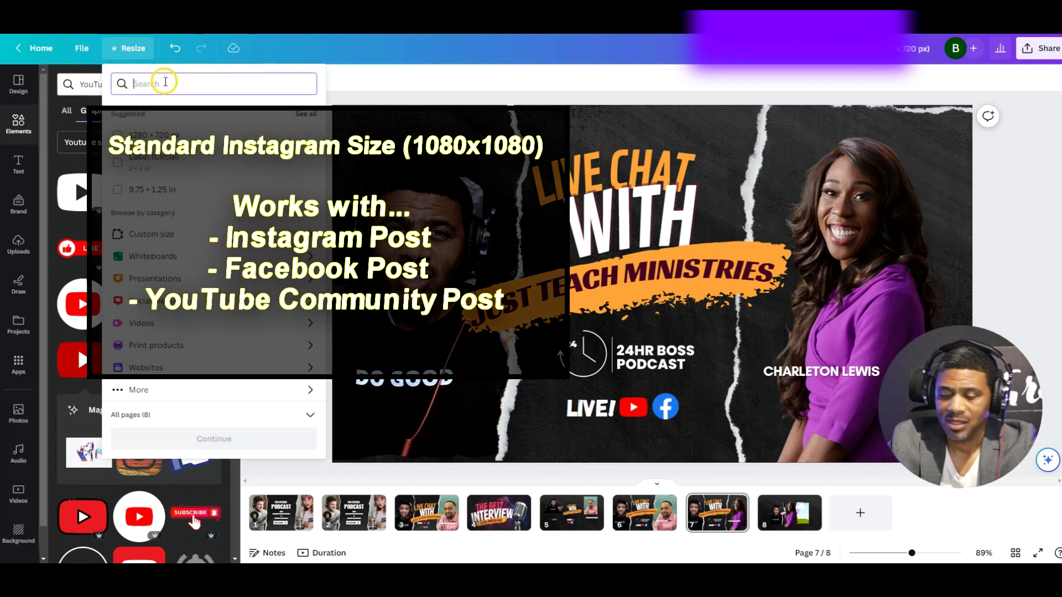
type("inst")
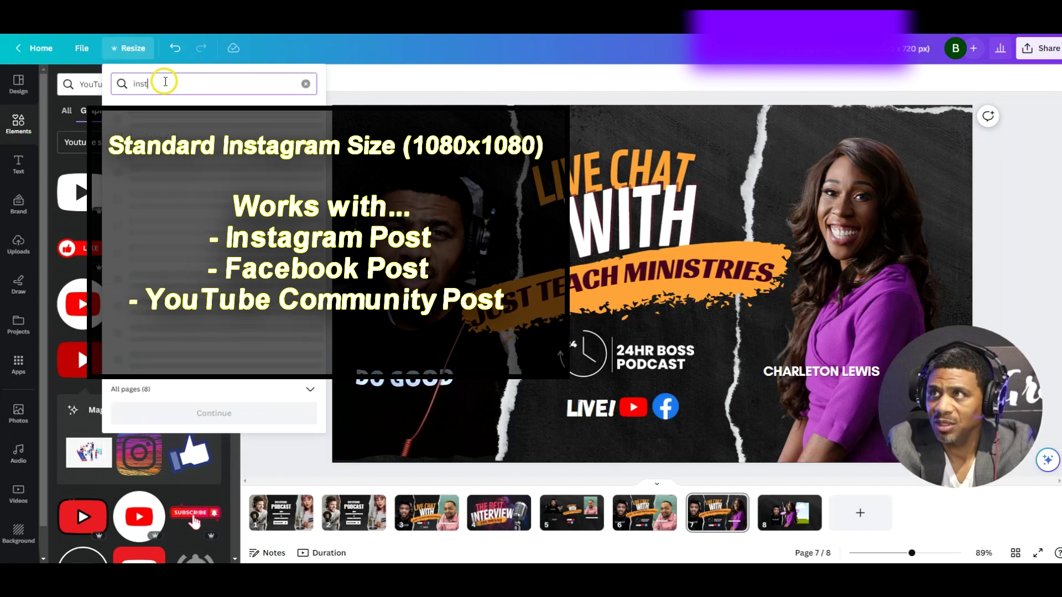
type("agram")
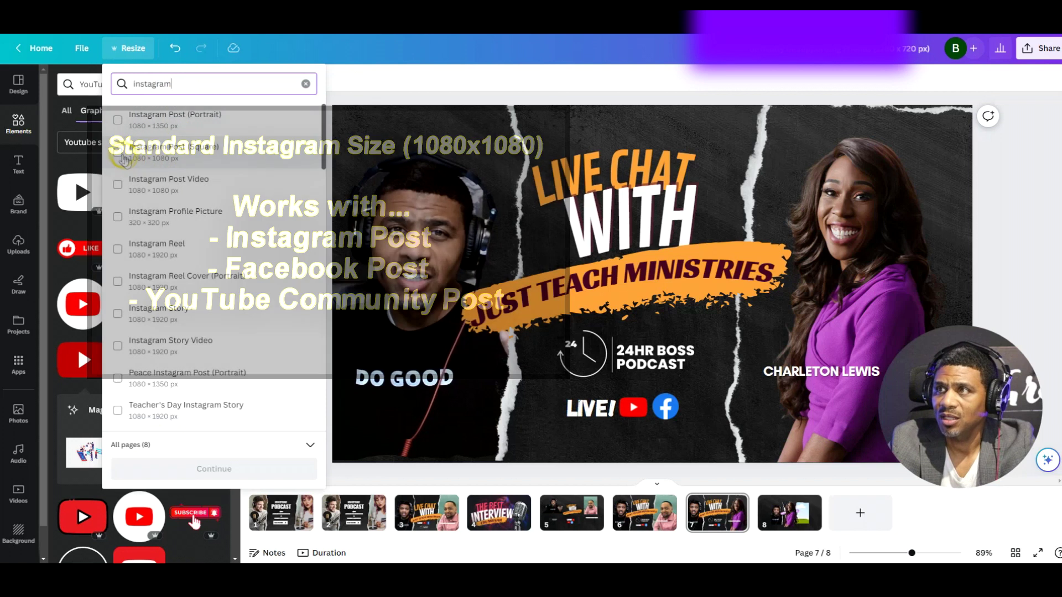
left_click(153, 163)
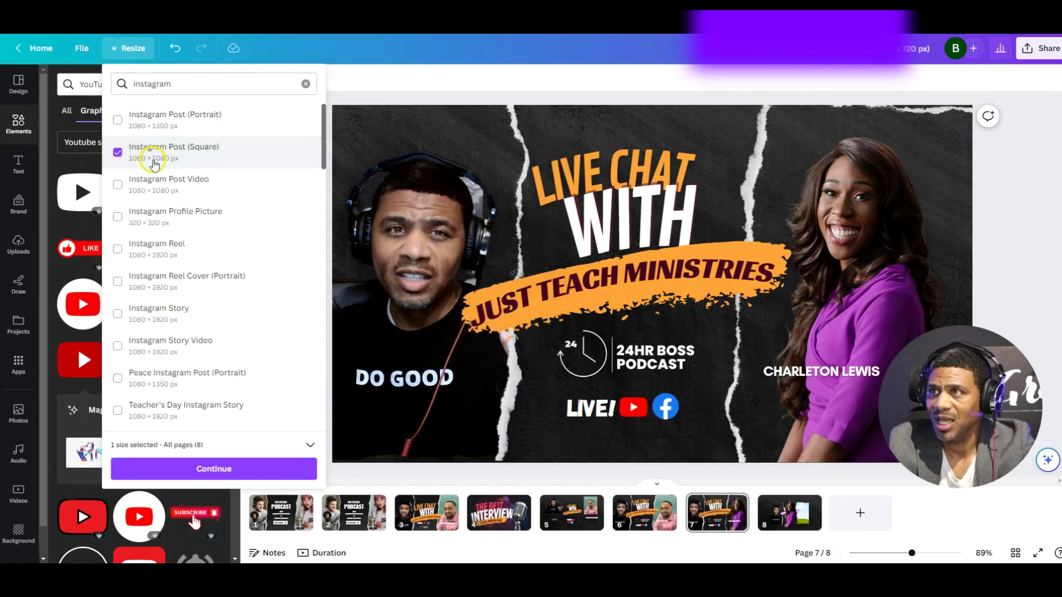
left_click(214, 465)
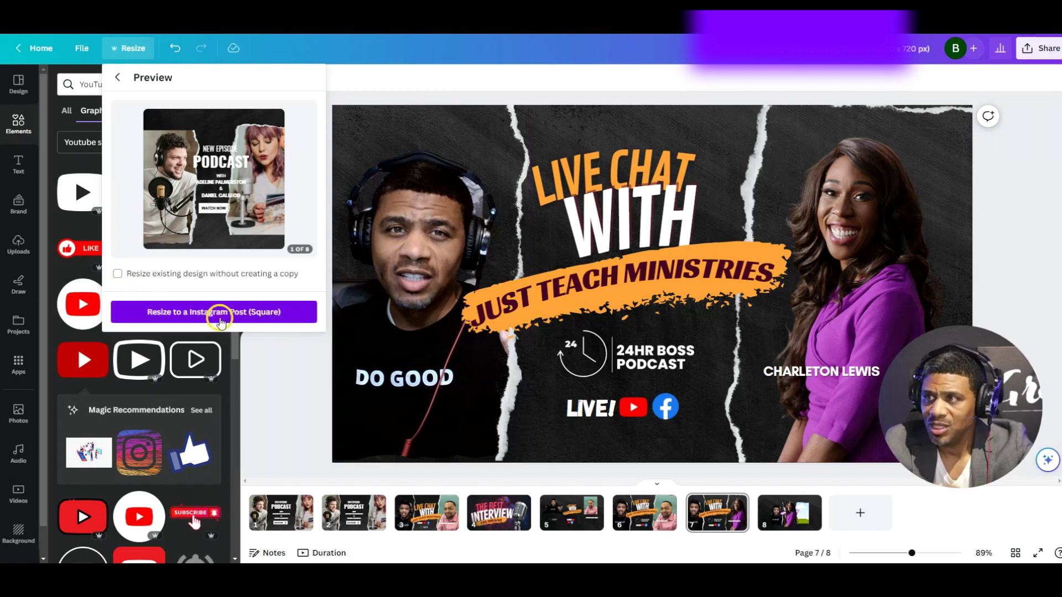
left_click(220, 320)
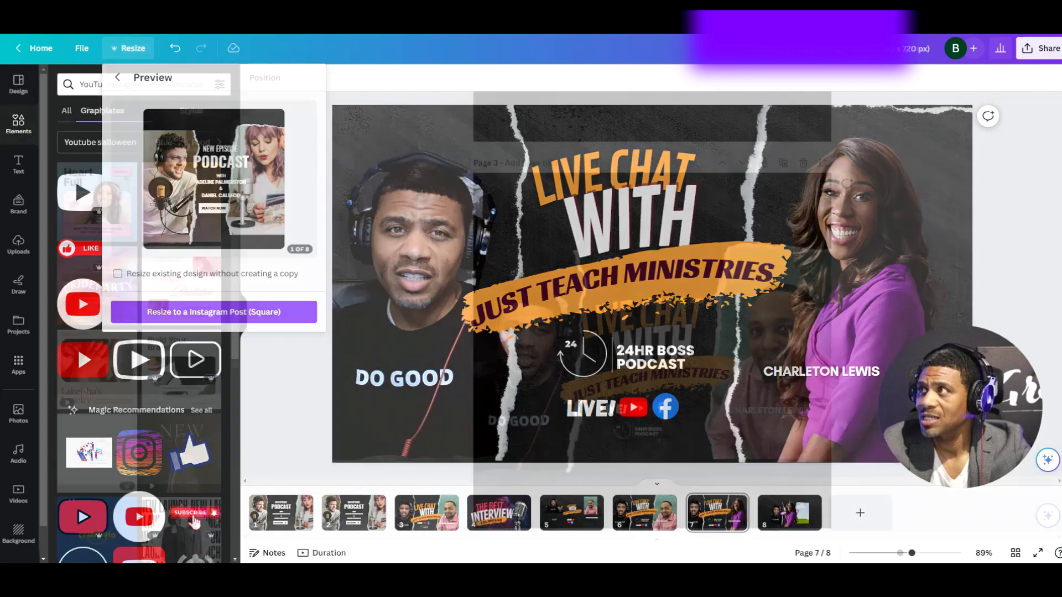
Scroll through the resized square copy's pages, stopping on page 3's Live Chat design
scroll(682, 330, "up", 2)
scroll(730, 350, "down", 5)
scroll(727, 358, "down", 8)
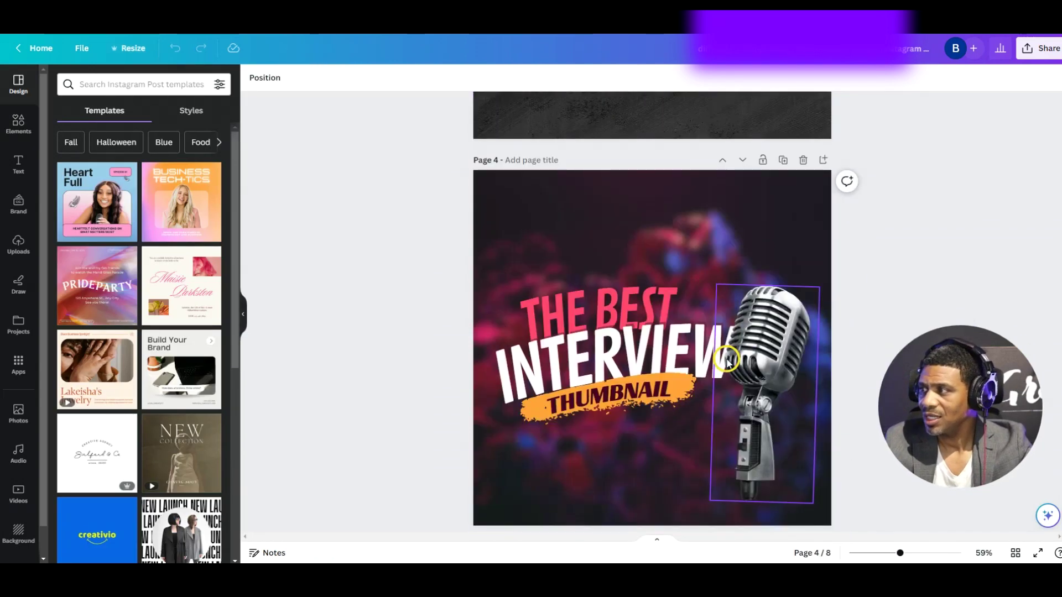
scroll(726, 365, "up", 4)
scroll(721, 382, "down", 4)
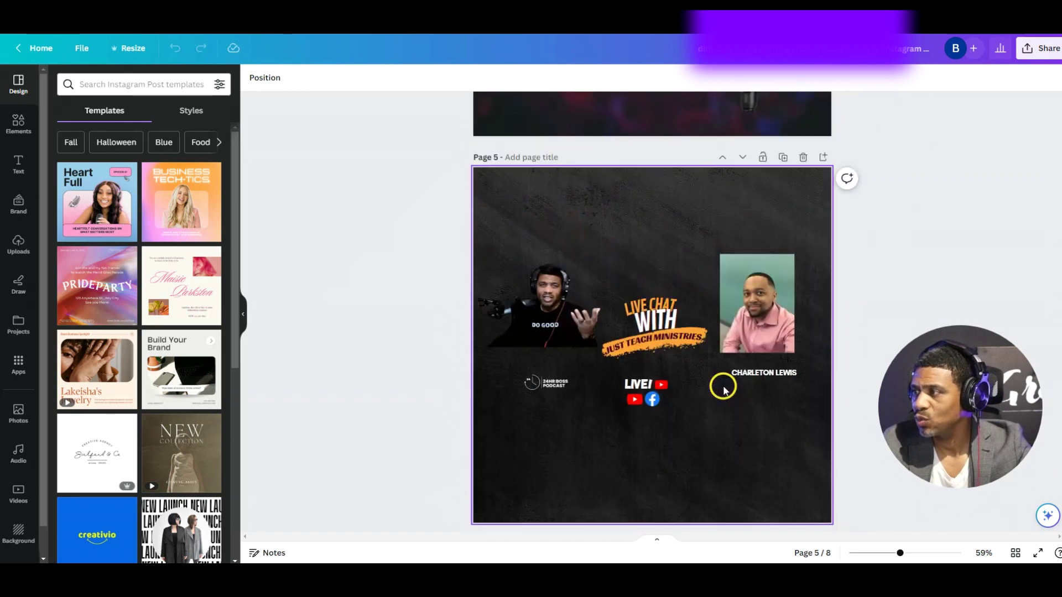
scroll(719, 387, "up", 9)
scroll(717, 392, "down", 3)
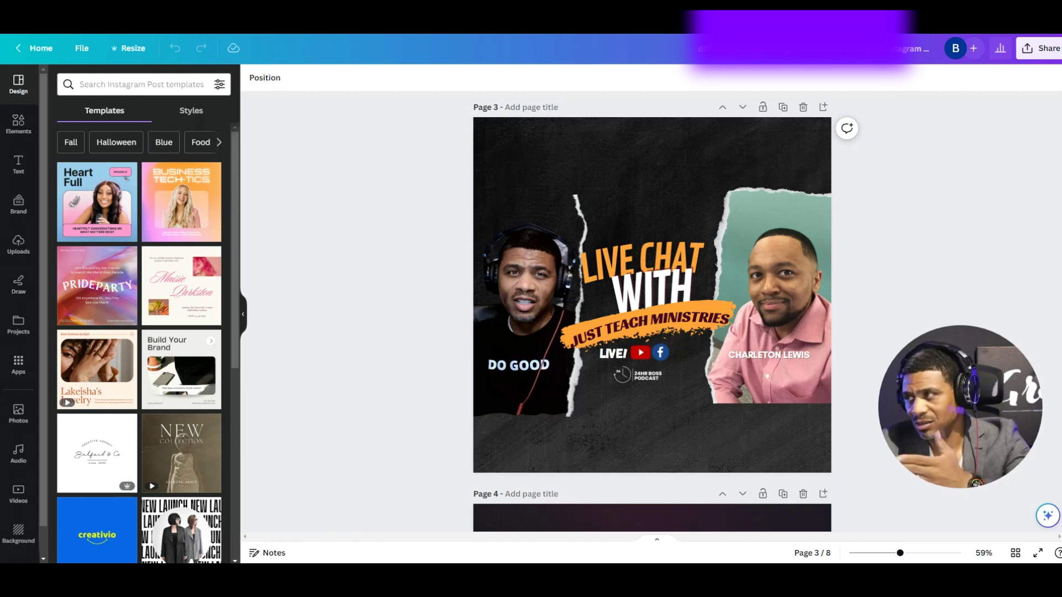
Raise the left host photo and enlarge it into the top-left area of the page
left_click(547, 238)
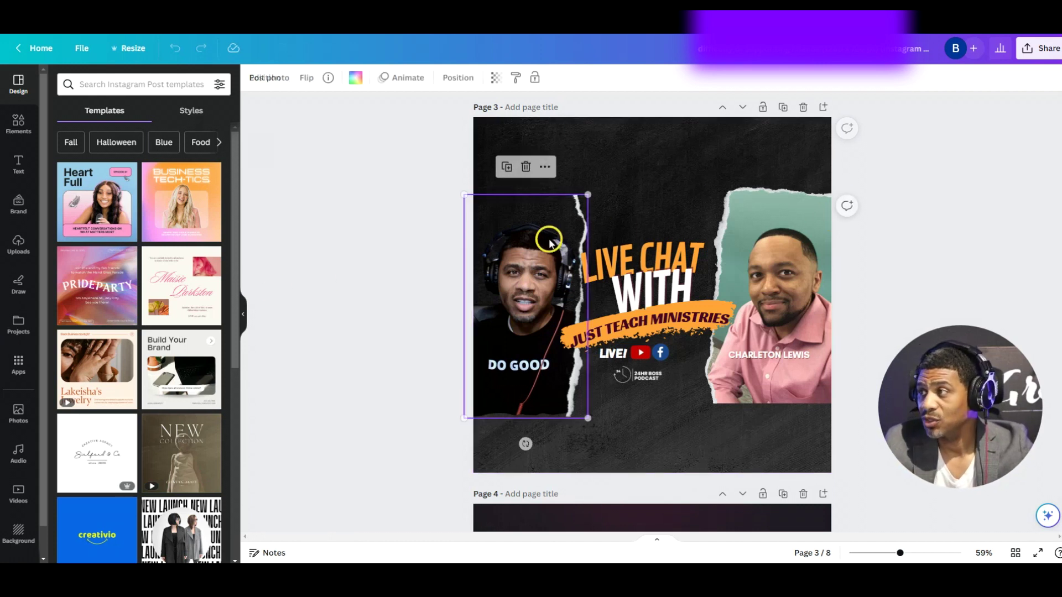
mouse_move(578, 209)
left_mouse_down()
mouse_move(619, 152)
mouse_move(574, 193)
mouse_move(589, 197)
left_mouse_up()
left_click(600, 177)
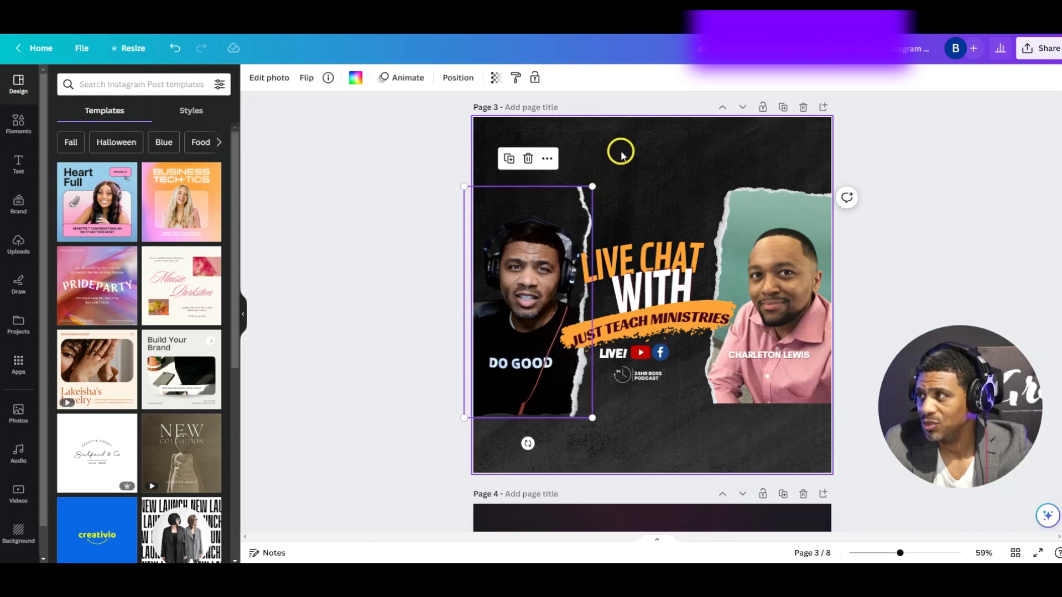
left_click(623, 161)
Shrink the guest photo into the top right and move his name label onto it
left_click(699, 197)
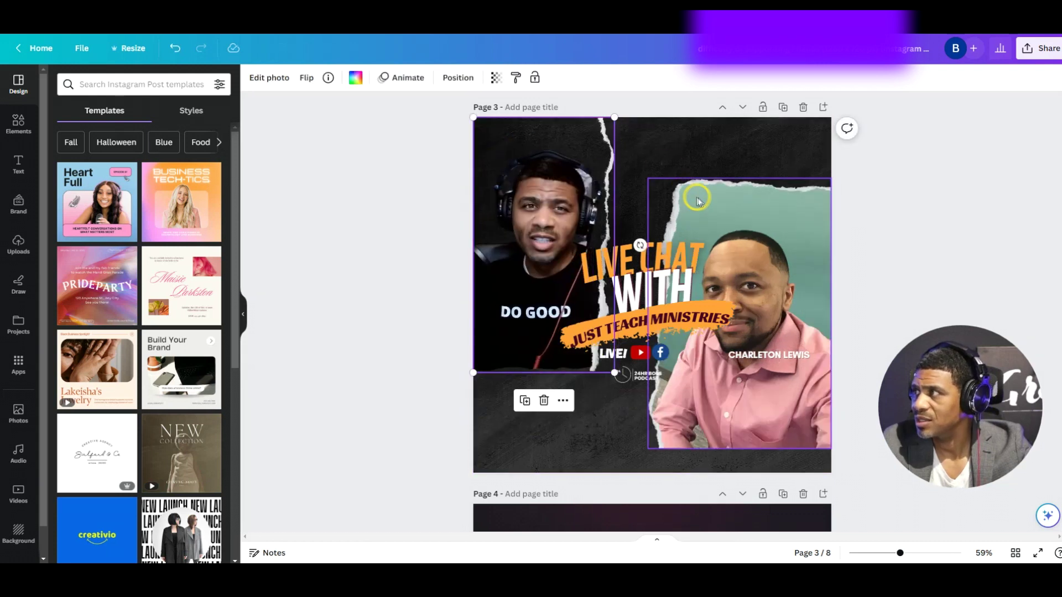
left_click_drag(728, 209, 730, 152)
left_click_drag(654, 117, 694, 163)
left_click_drag(758, 196, 758, 150)
left_click_drag(774, 357, 769, 279)
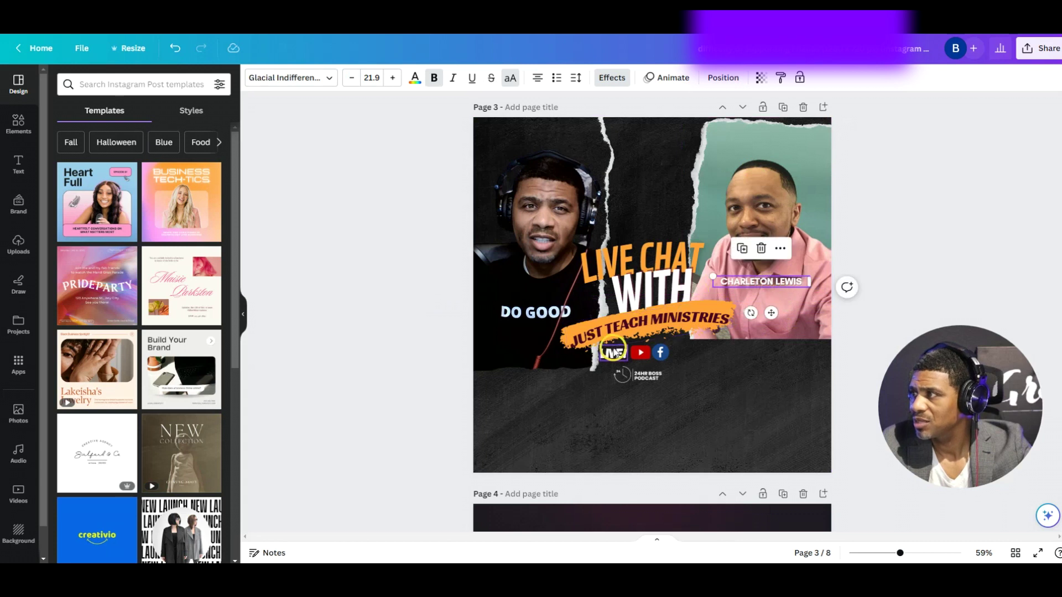
Select LIVE, the social icons and the podcast logo together and enlarge them
left_click(618, 361)
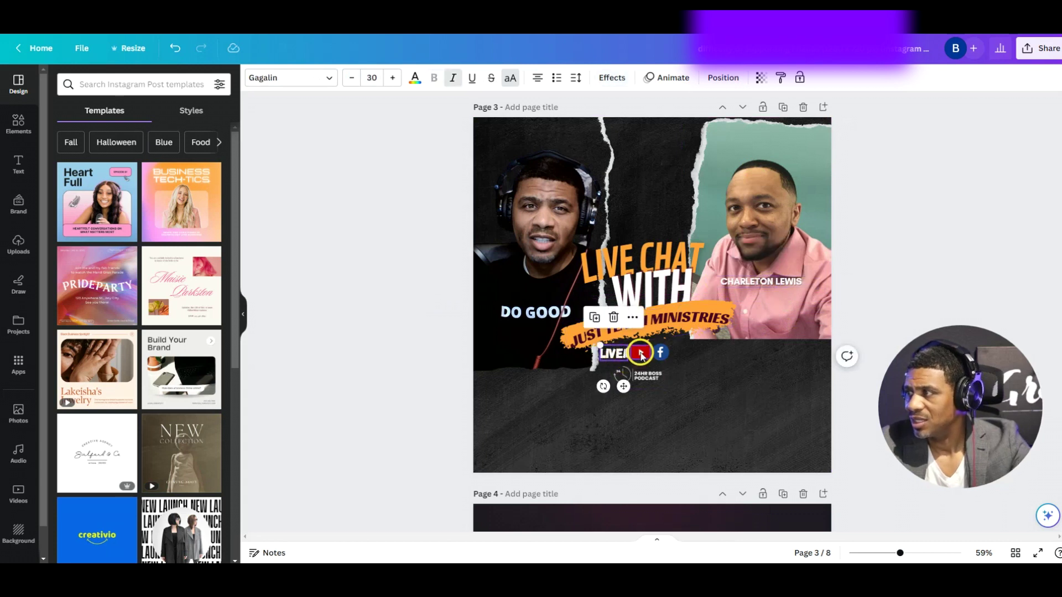
left_click_drag(641, 356, 642, 355)
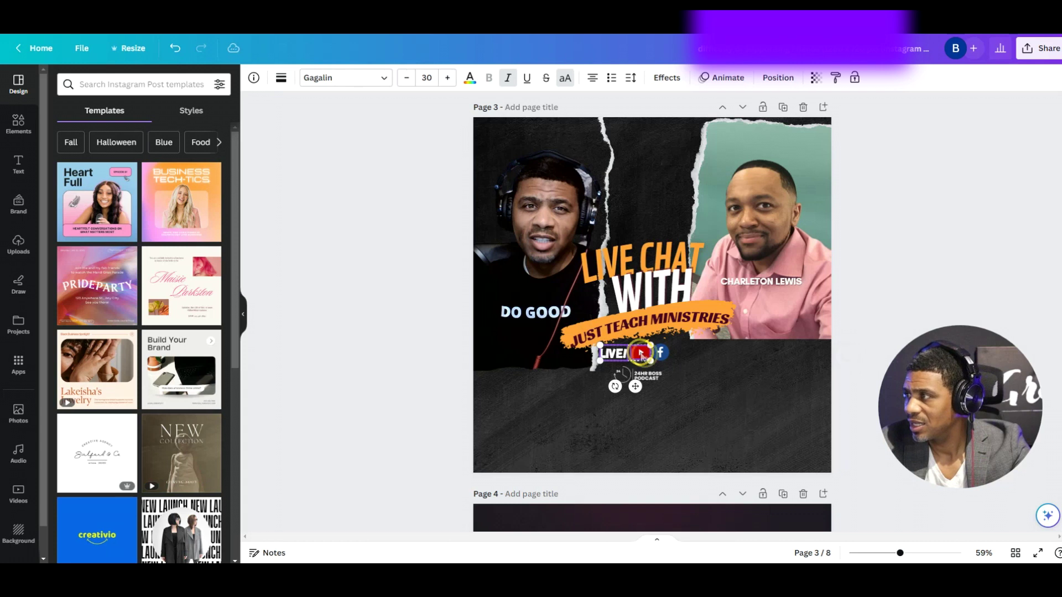
left_click(648, 378, "shift")
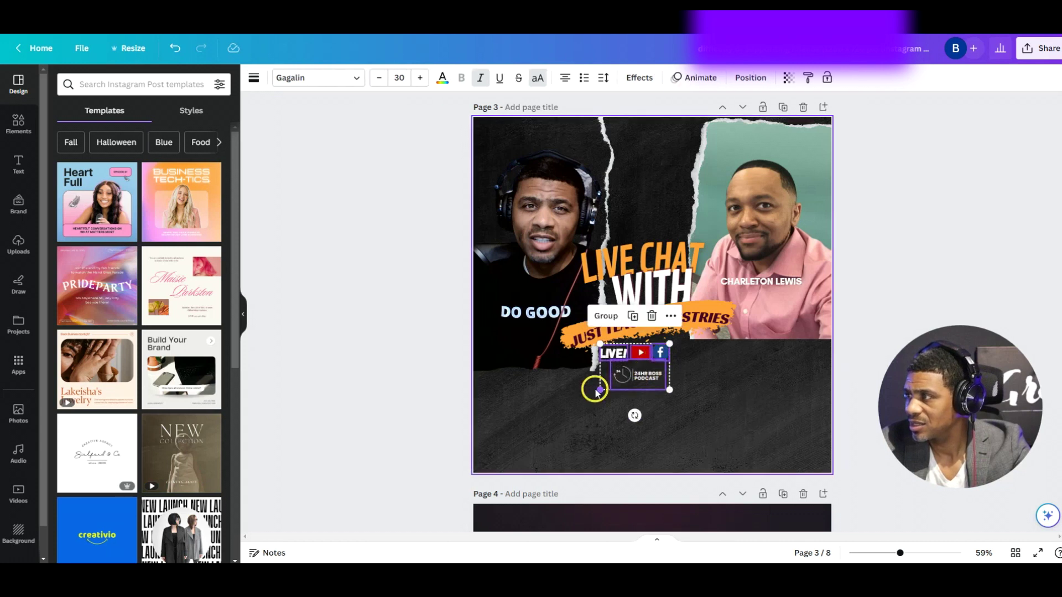
left_click_drag(600, 389, 666, 428)
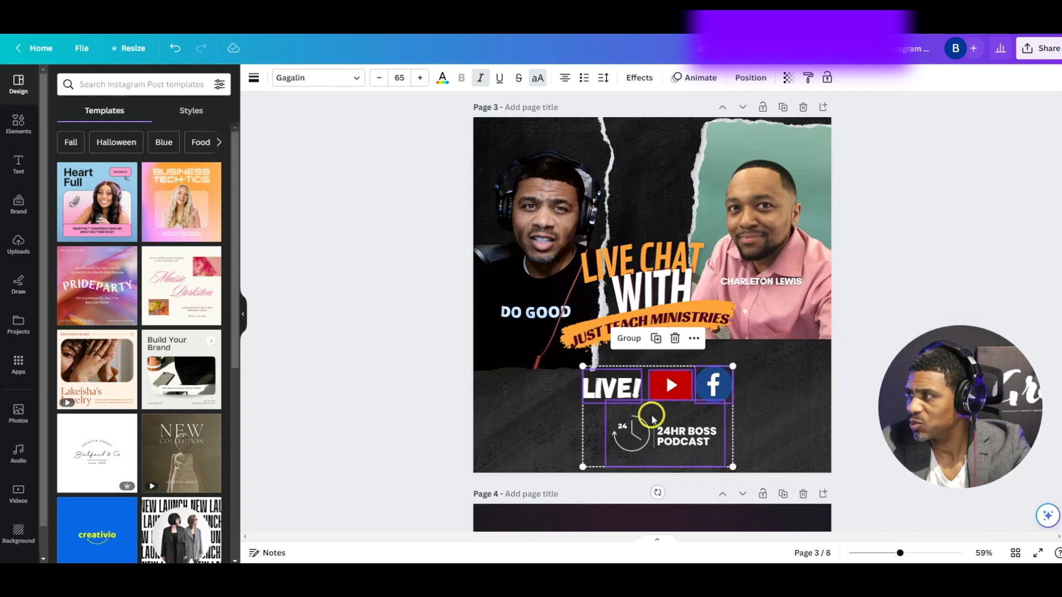
Enlarge the JUST TEACH MINISTRIES text and its orange banner shape together
left_click(602, 335)
left_click(564, 342, "shift")
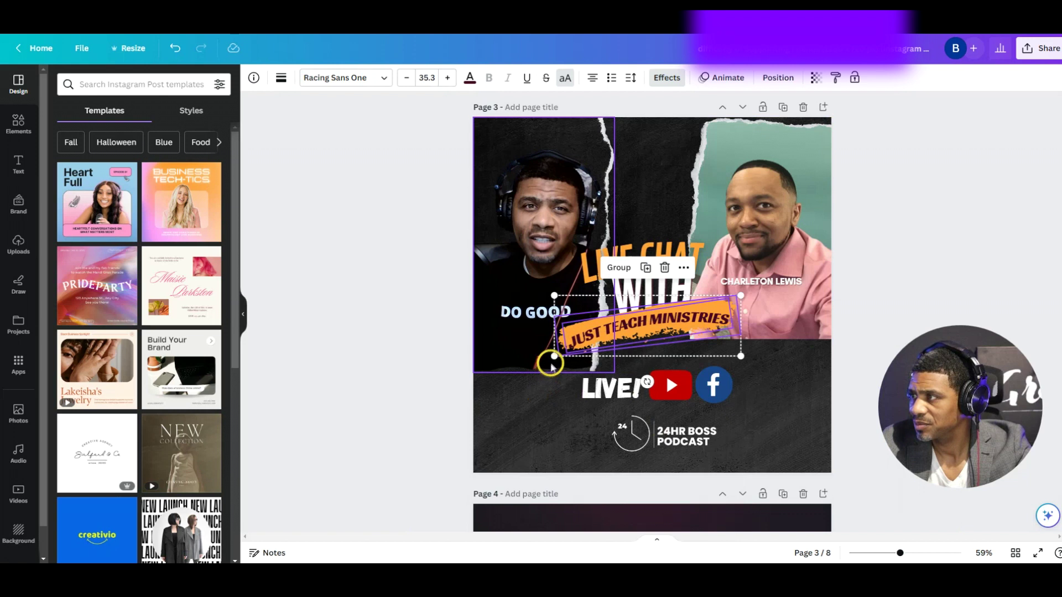
left_click(557, 360)
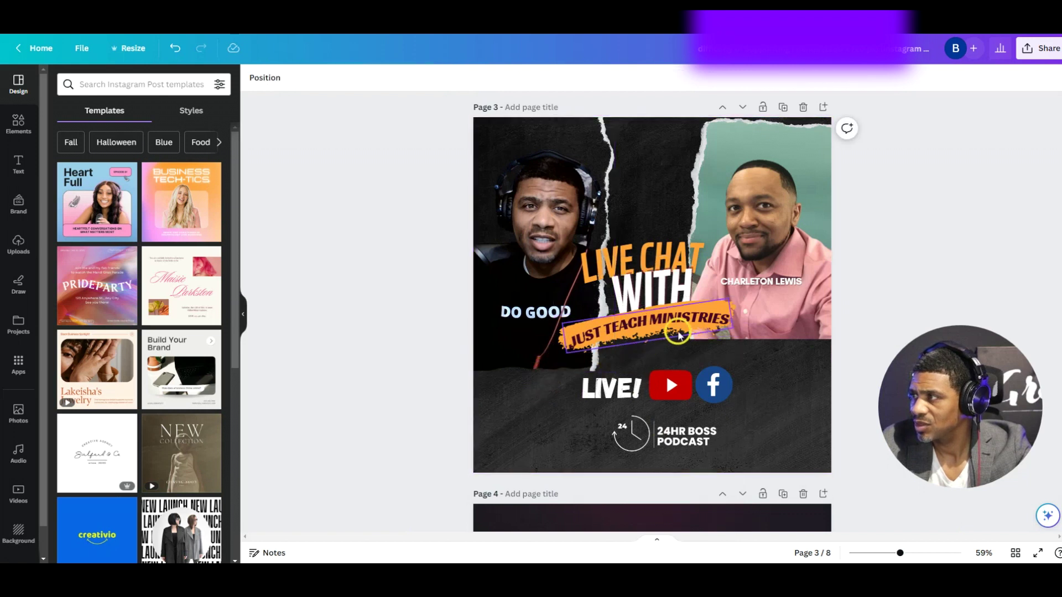
left_click(562, 343)
left_click(553, 340, "shift")
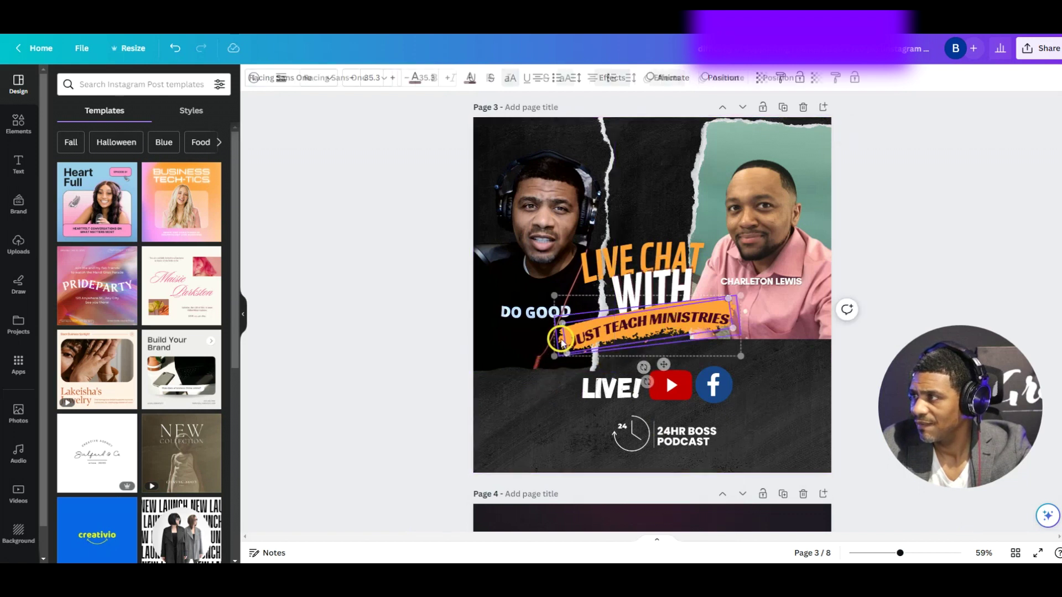
left_click(550, 356, "shift")
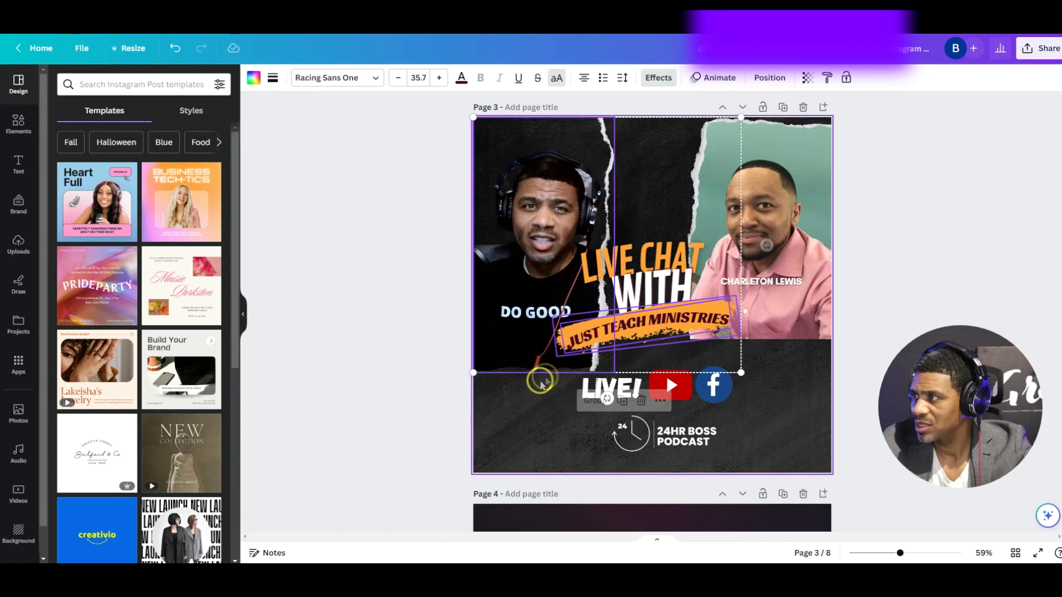
left_click(770, 354)
left_click(720, 324)
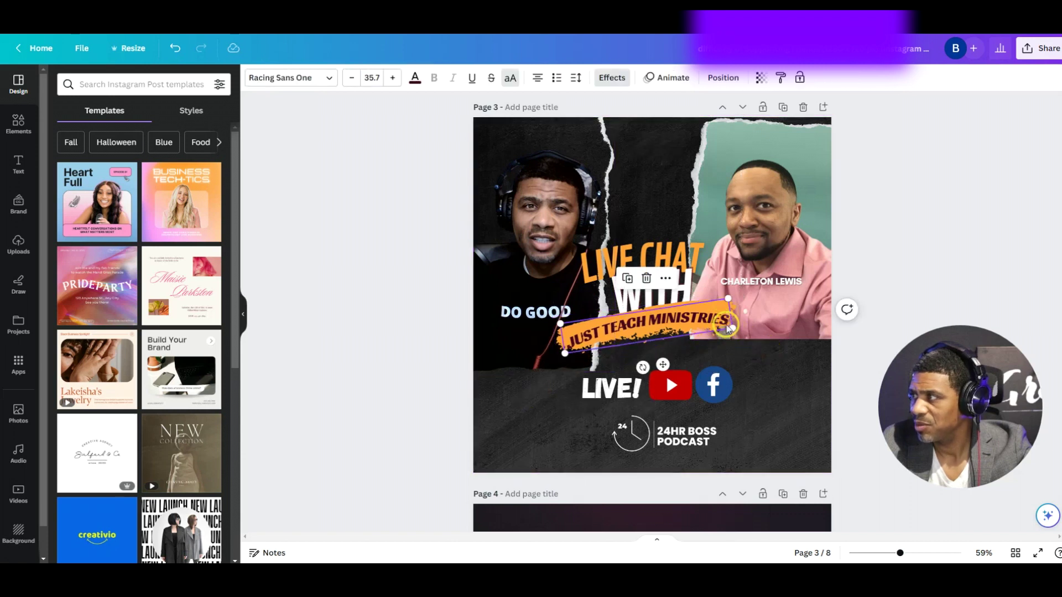
left_click(738, 354, "shift")
left_click_drag(739, 354, 805, 420)
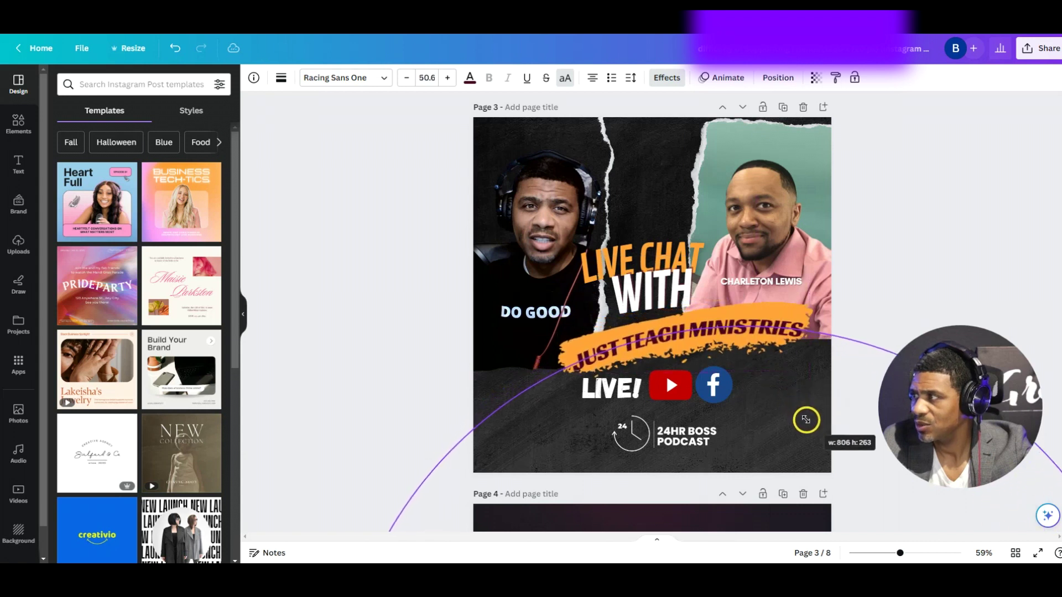
left_click_drag(697, 332, 636, 365)
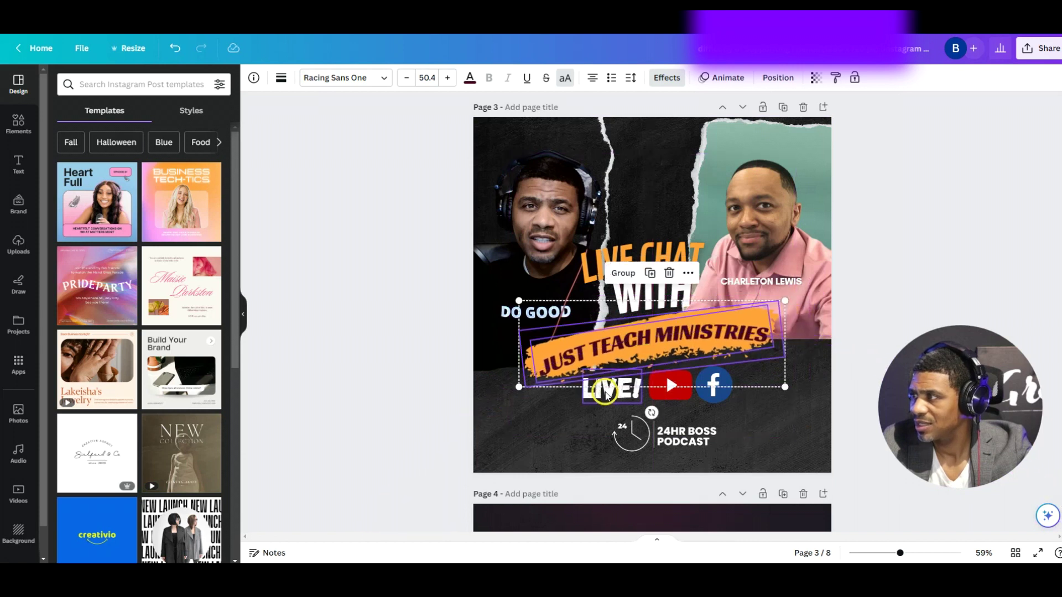
left_click(534, 421)
Place LIVE! beside the YouTube icon, raise the 24HR BOSS PODCAST logo, and open sharing options
mouse_move(592, 397)
left_mouse_down()
mouse_move(577, 403)
mouse_move(587, 407)
mouse_move(588, 395)
left_mouse_up()
left_click(768, 397)
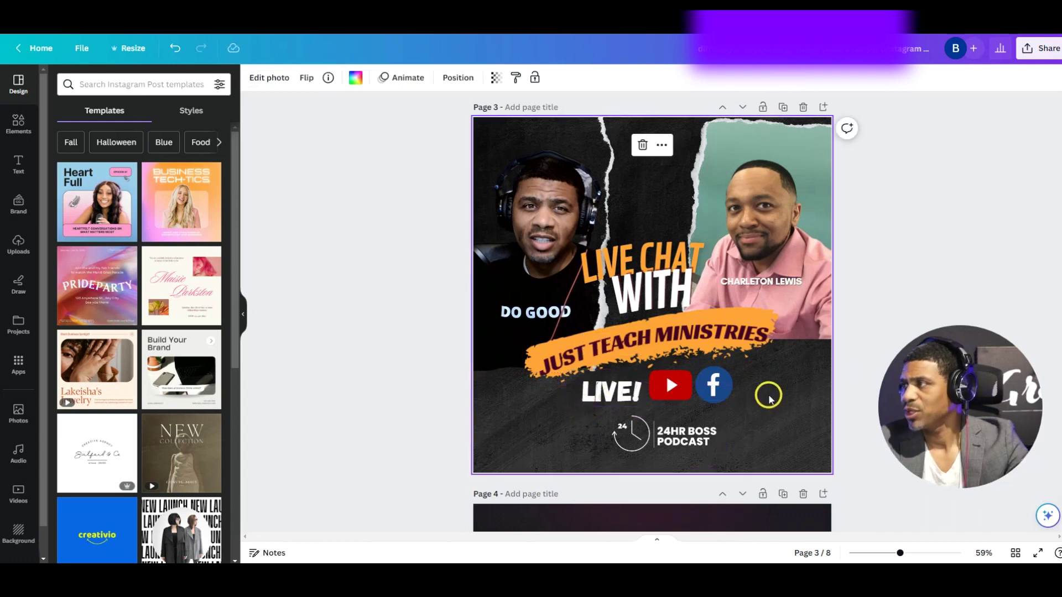
left_click(672, 385)
left_click_drag(674, 385, 715, 394)
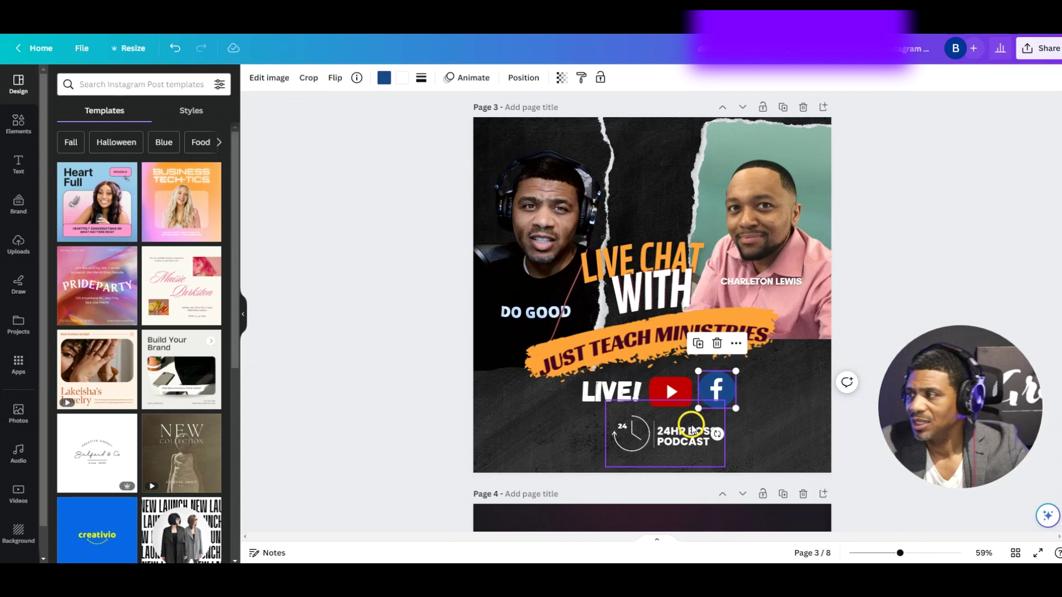
left_click_drag(692, 428, 691, 420)
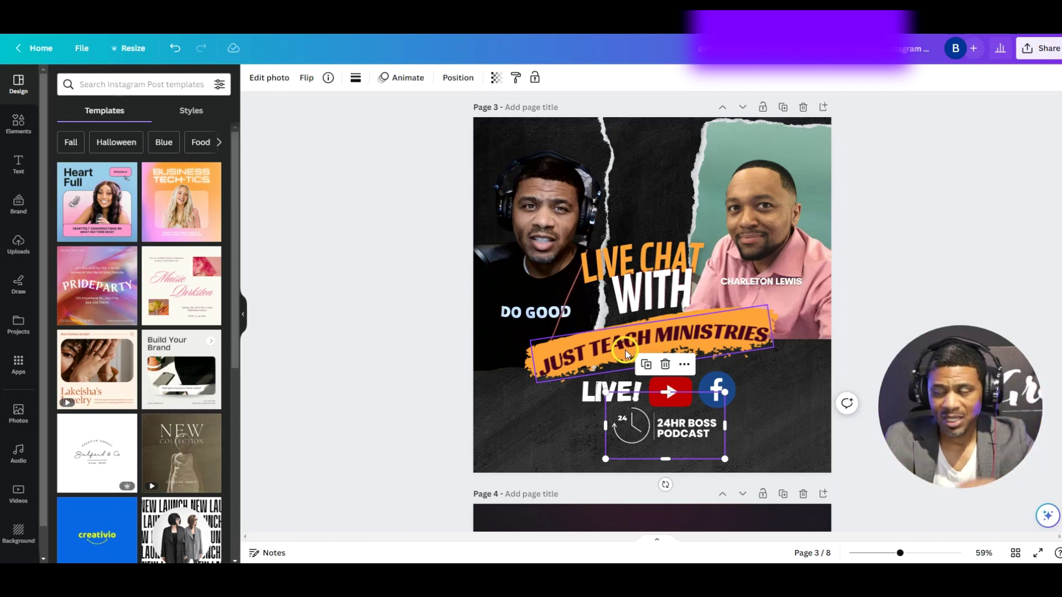
left_click(514, 423)
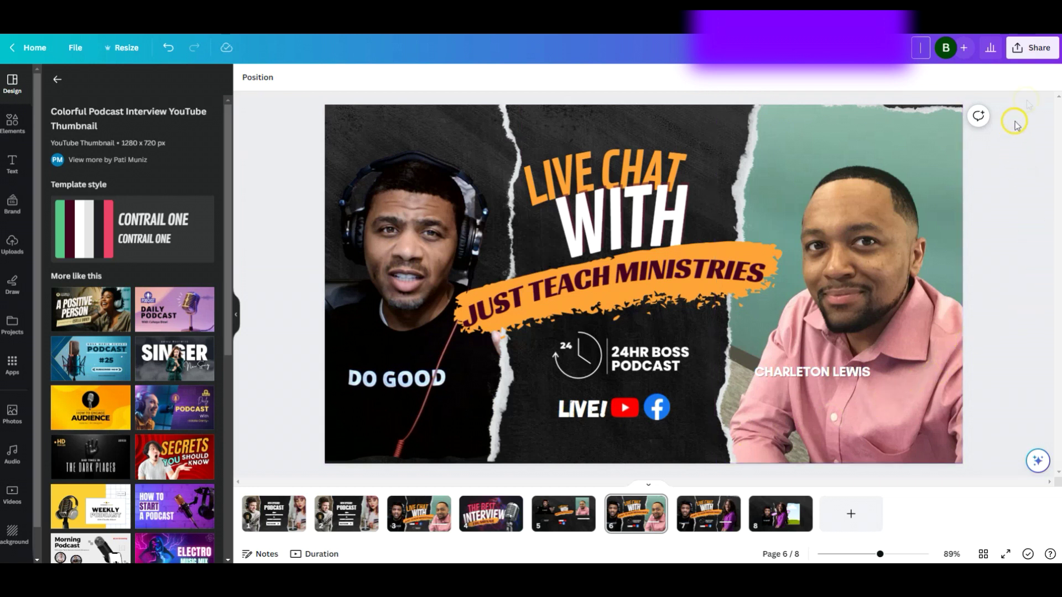
left_click(1018, 55)
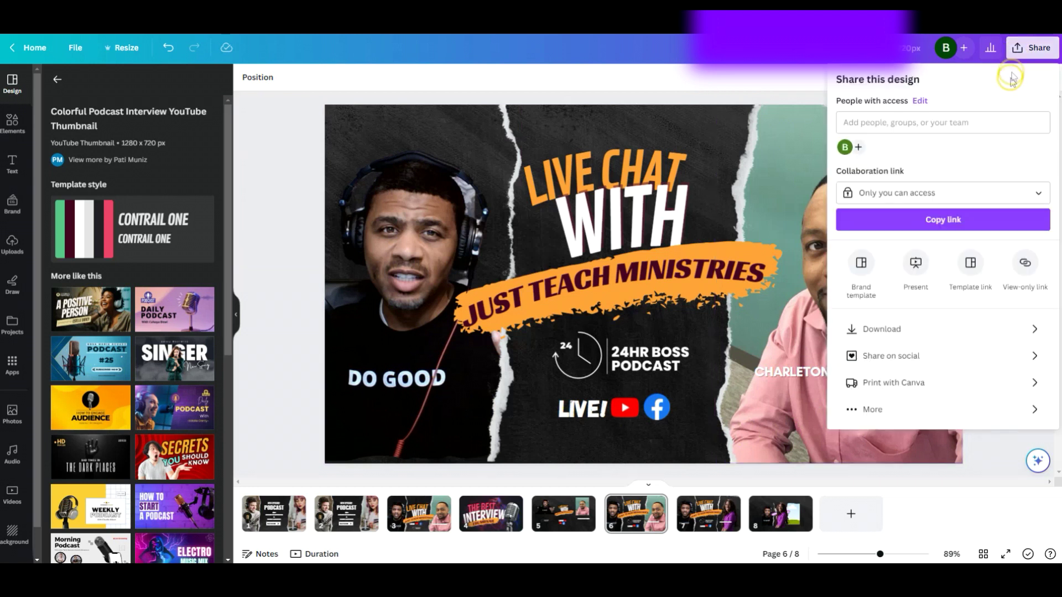